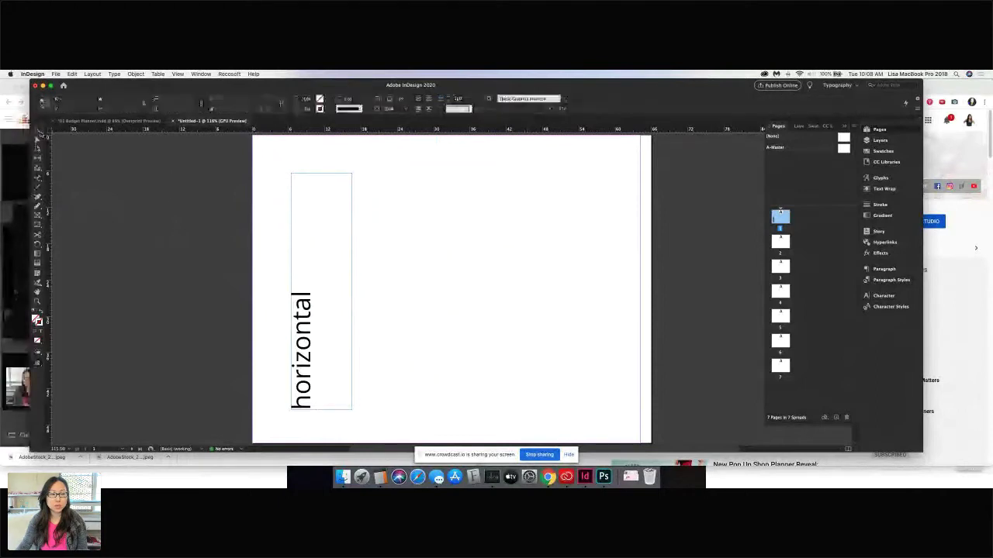
- Rotate the "horizontal" text frame to -90° so it reads downward, and reposition it fully inside the page
left_click(37, 134)
left_click_drag(321, 326, 342, 281)
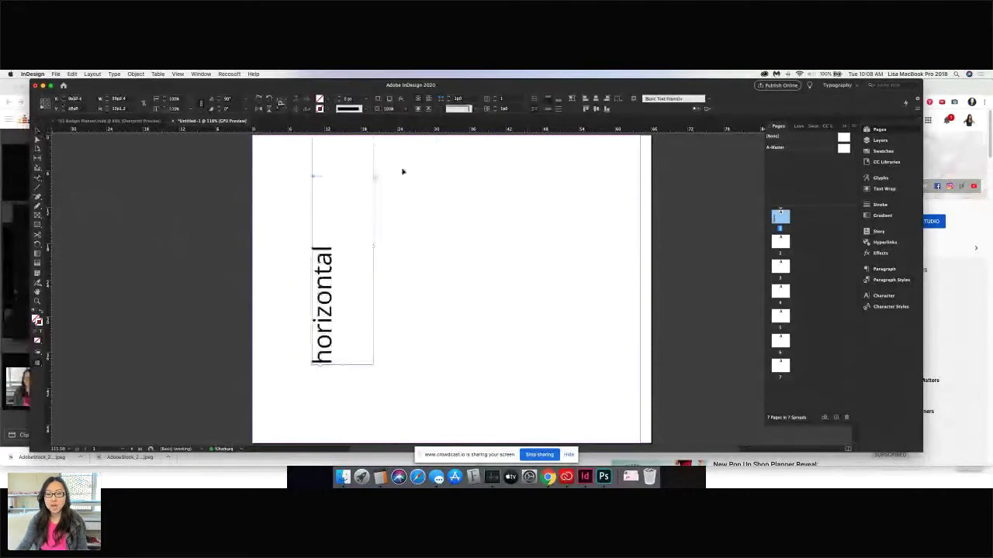
left_click_drag(309, 366, 386, 151)
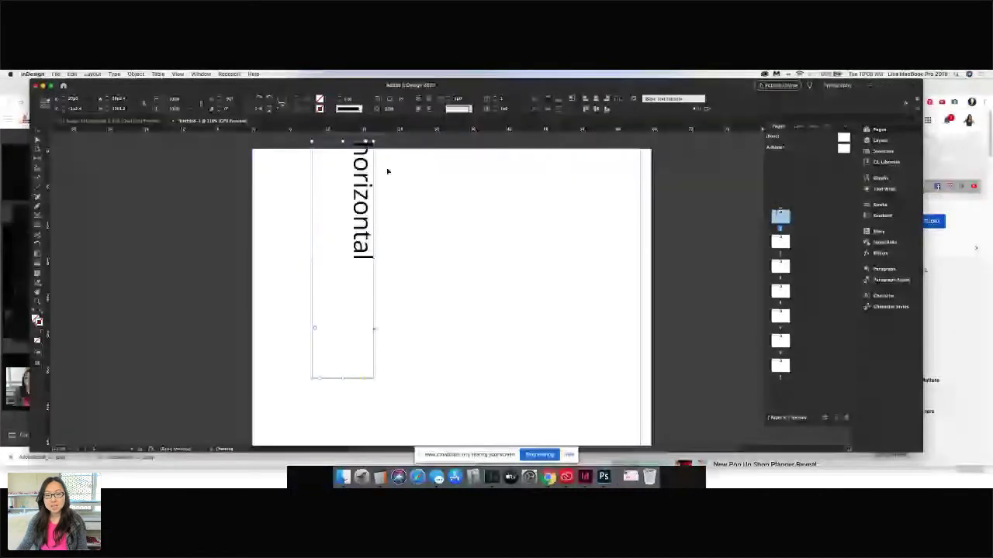
left_click(387, 171)
left_click_drag(343, 201, 346, 248)
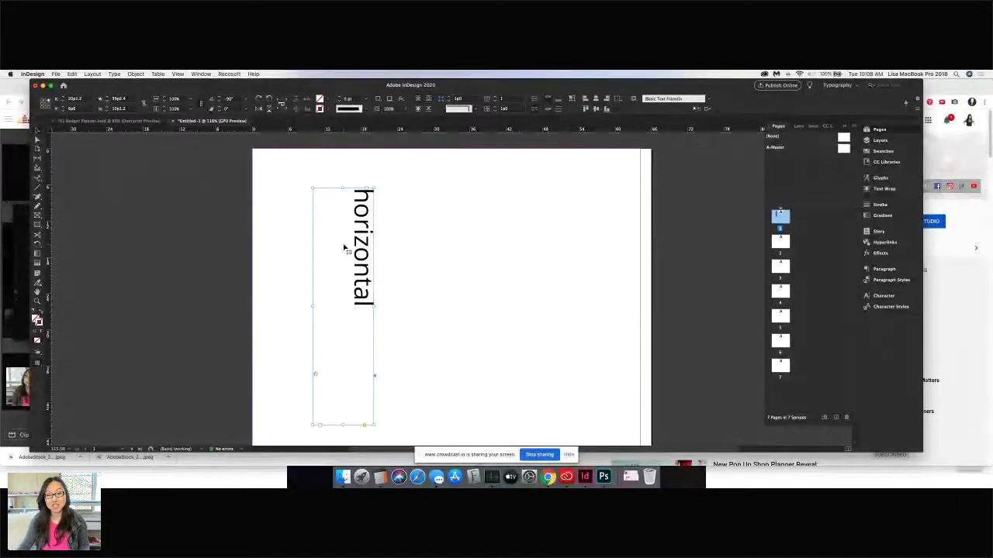
left_click_drag(345, 248, 356, 248)
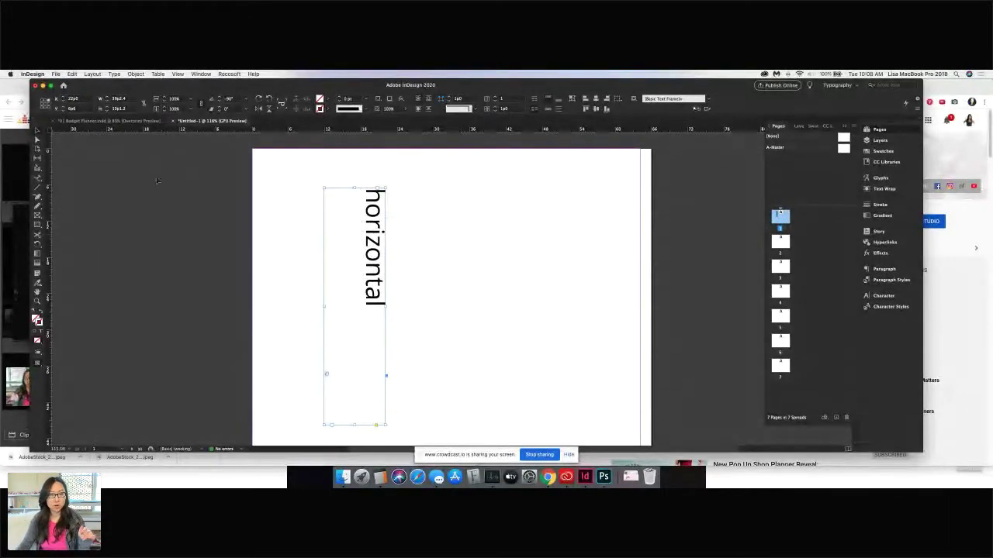
- Switch to the Crowdcast event in Chrome, close the answered text-direction question and start answering the curved box question
left_click(17, 193)
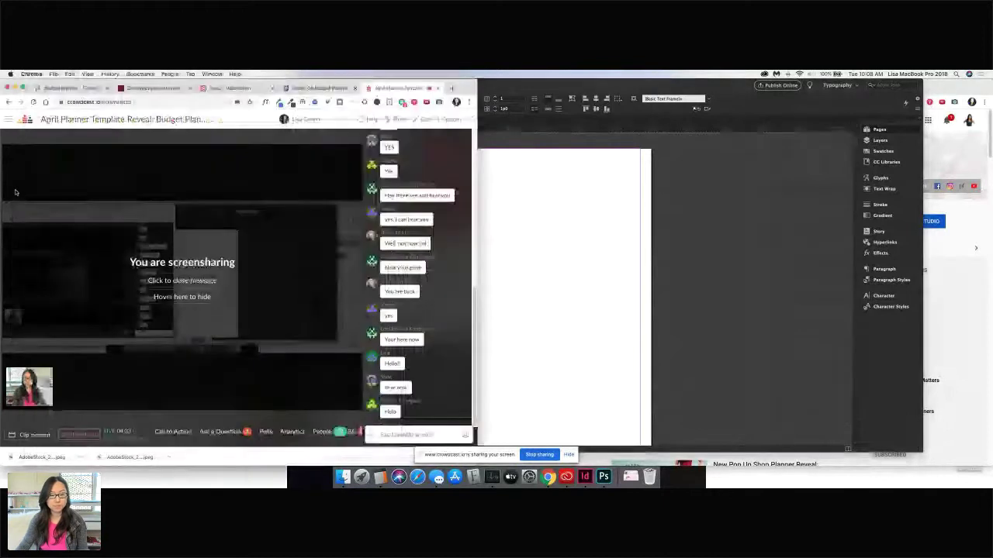
left_click(220, 432)
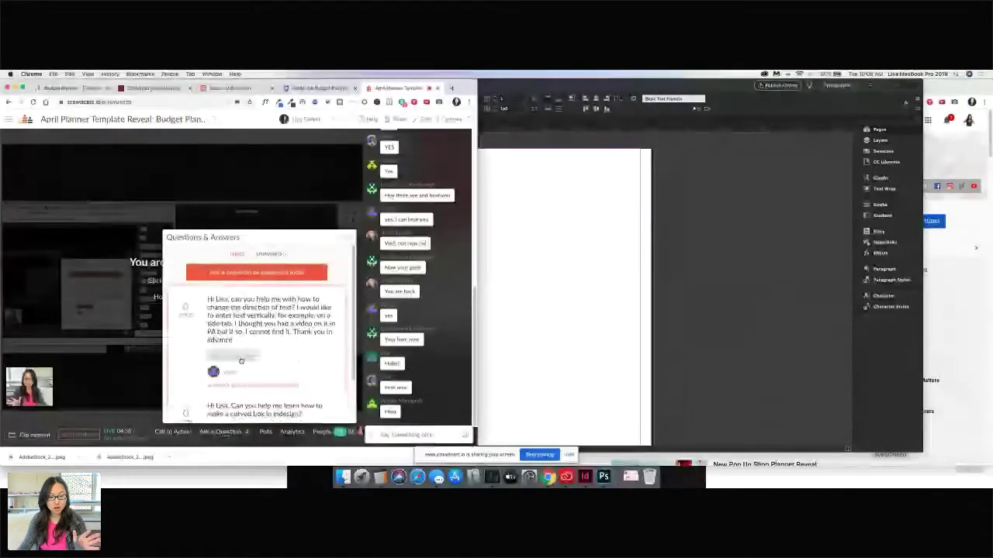
left_click(240, 361)
left_click(240, 331)
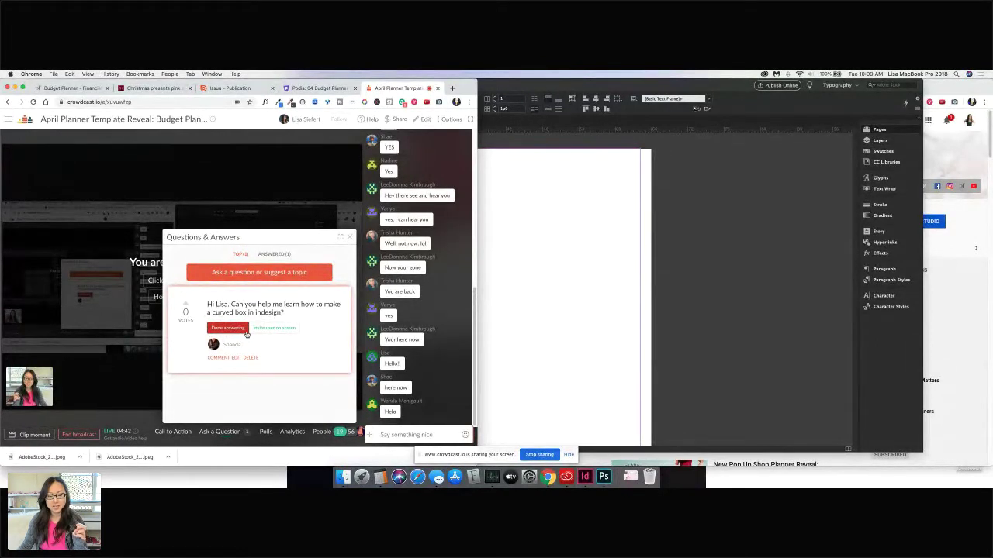
- Back in InDesign, delete the rotated text frame and draw a rectangle about 41p wide and 17p6 high in the page's upper part
left_click(531, 314)
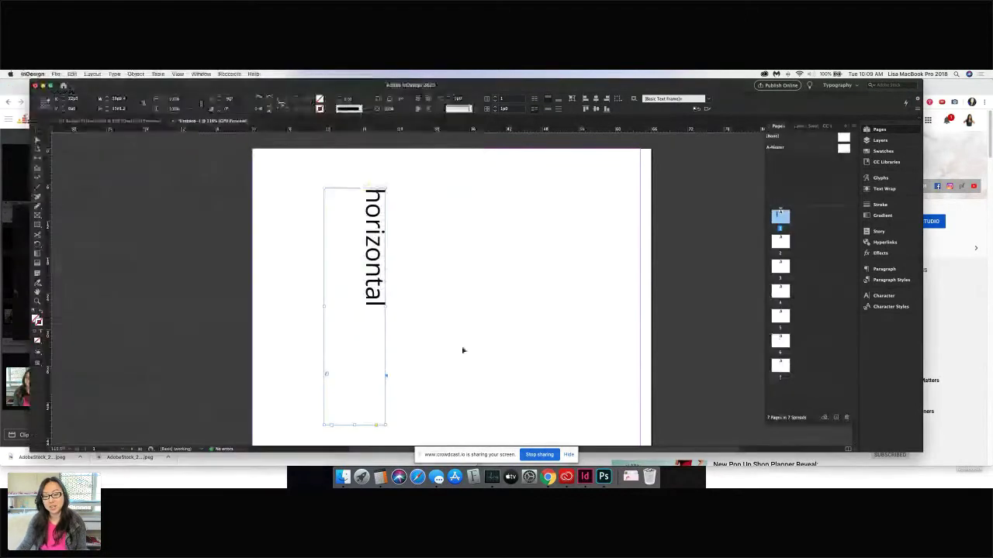
key("Delete")
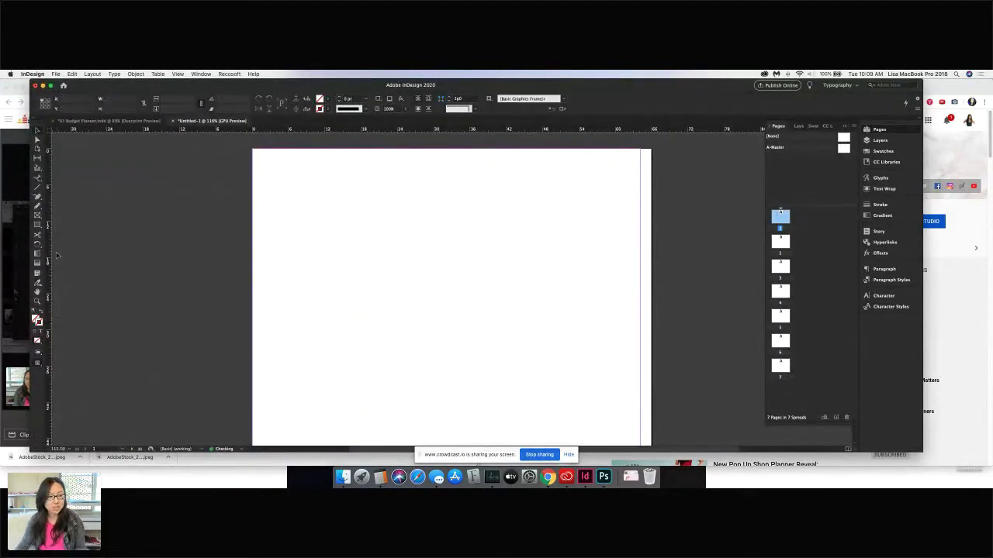
left_click(45, 226)
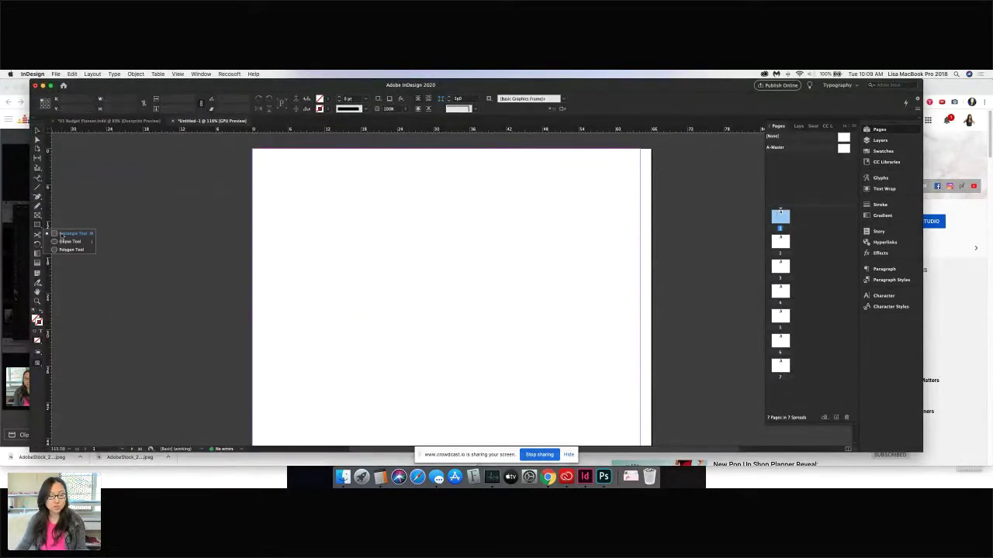
left_click(63, 233)
mouse_move(292, 183)
left_mouse_down()
mouse_move(541, 279)
mouse_move(541, 290)
left_mouse_up()
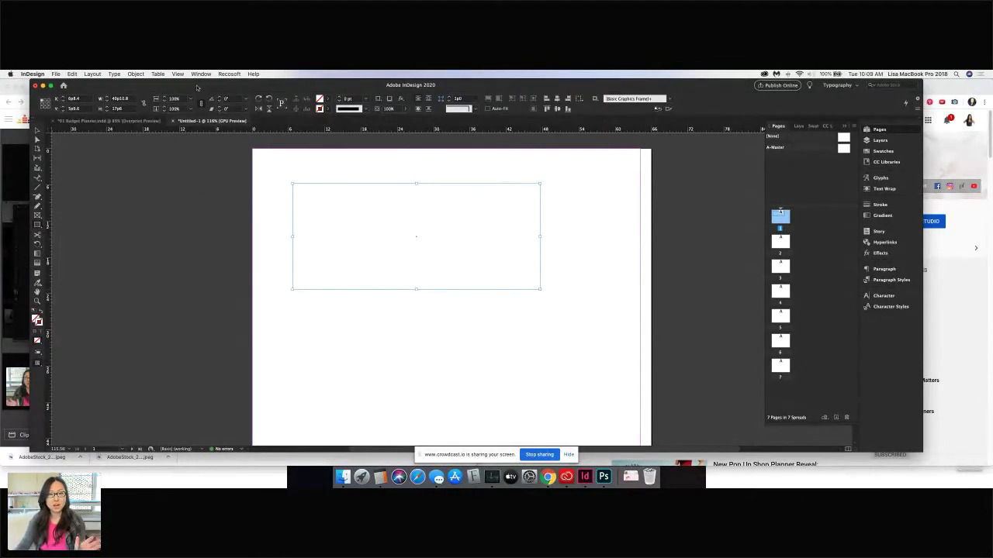
- Give the rectangle a cyan C=100 M=0 Y=0 K=0 stroke with a weight of 4 pt
left_click(329, 110)
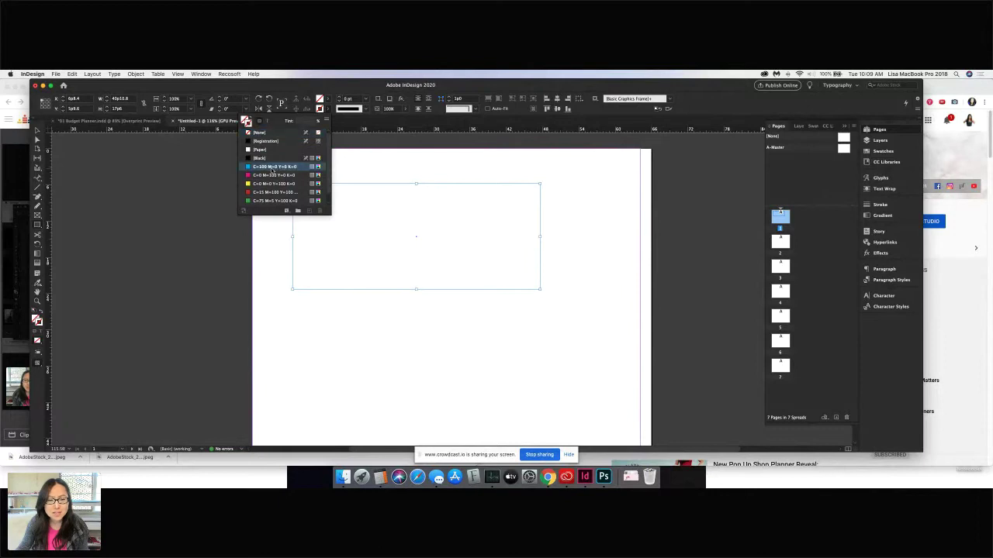
left_click(273, 167)
left_click(339, 99)
left_click(339, 99)
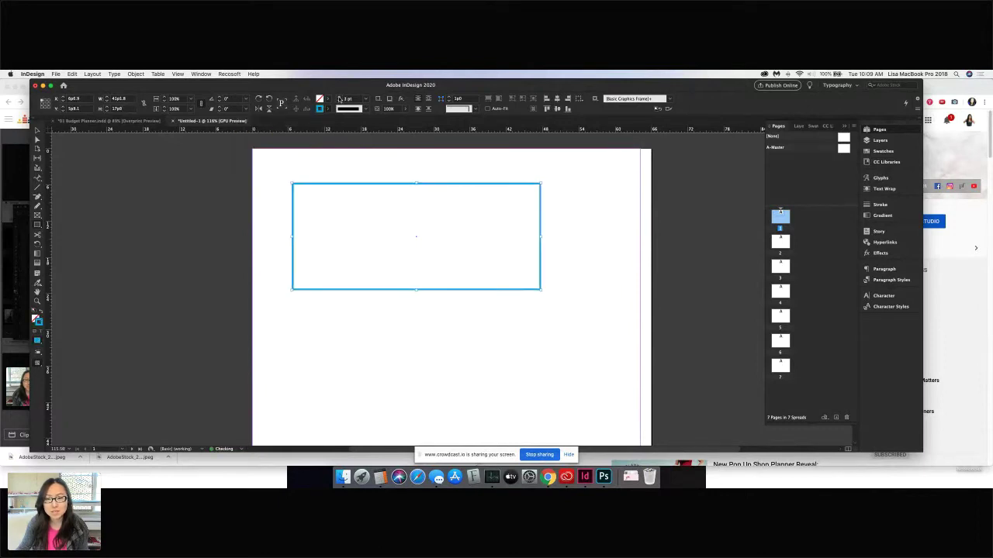
left_click(339, 99)
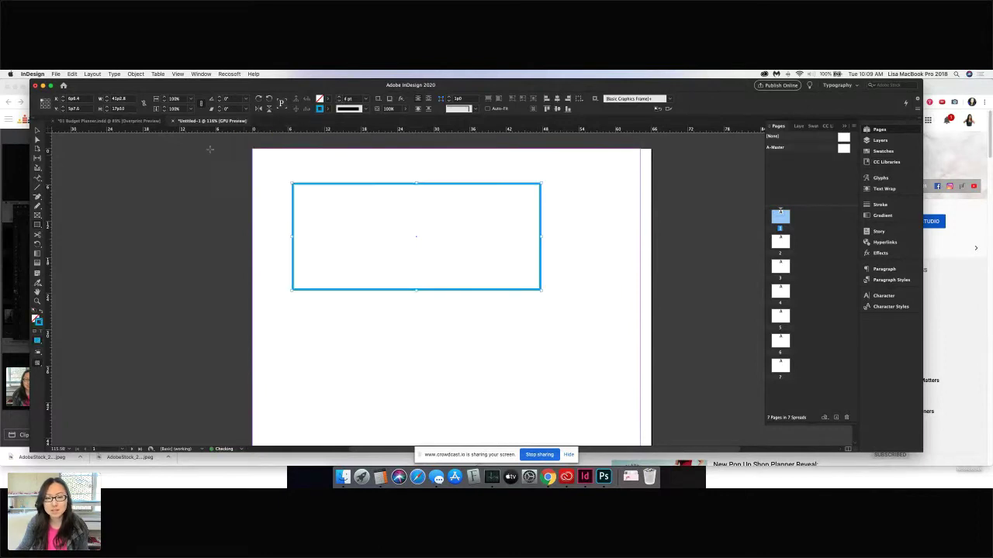
left_click(467, 351)
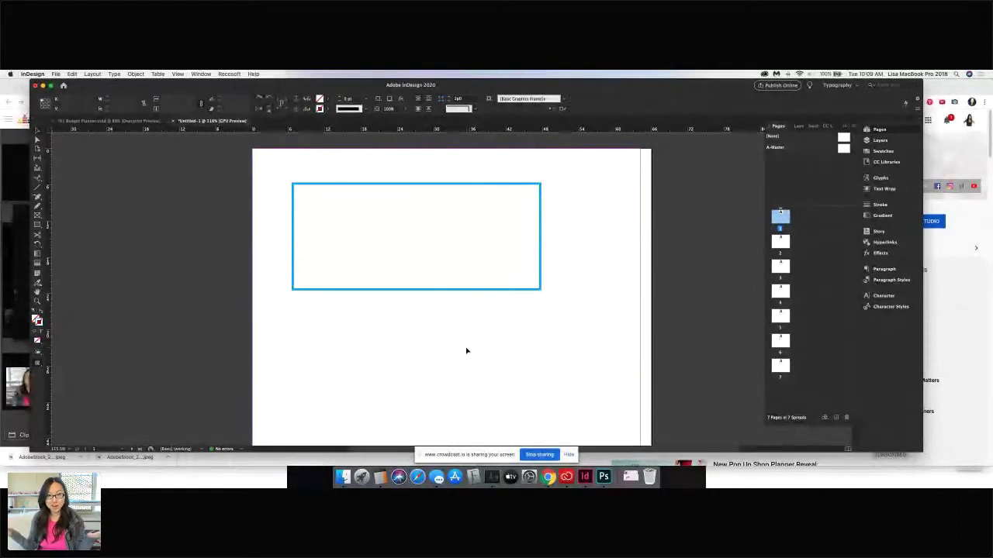
- Try the Fancy, Bevel, Inset and Inverse Rounded corner shapes in turn on the cyan rectangle
left_click(481, 184)
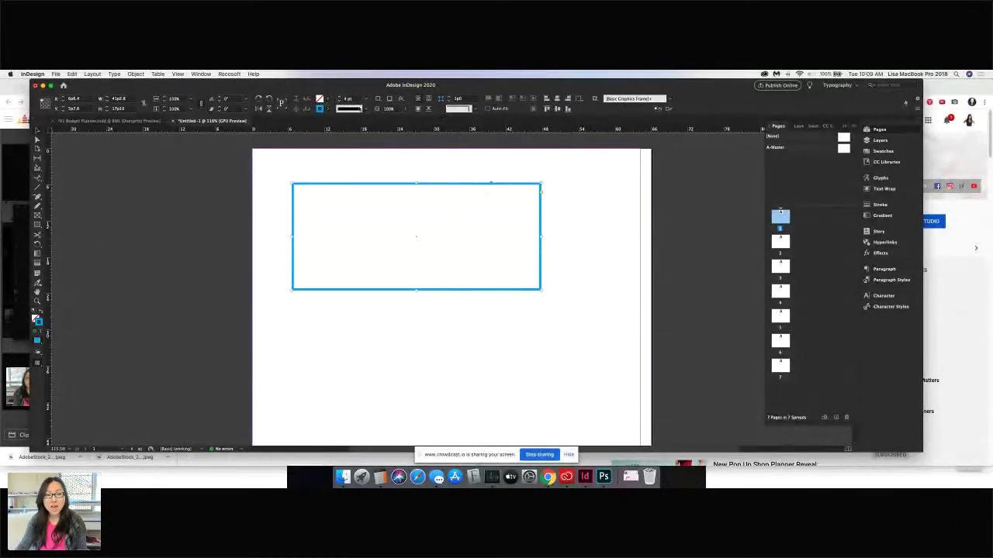
left_click(477, 105)
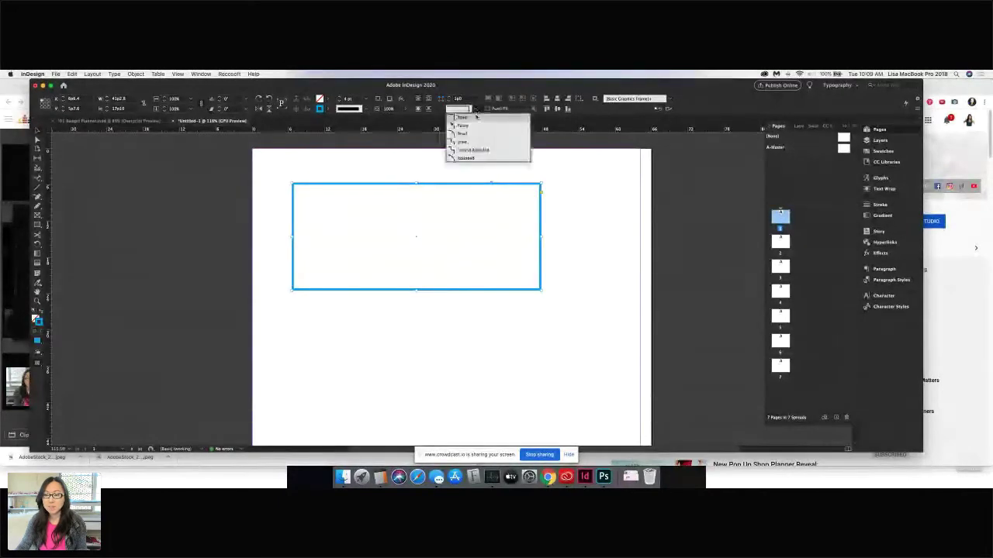
left_click(474, 126)
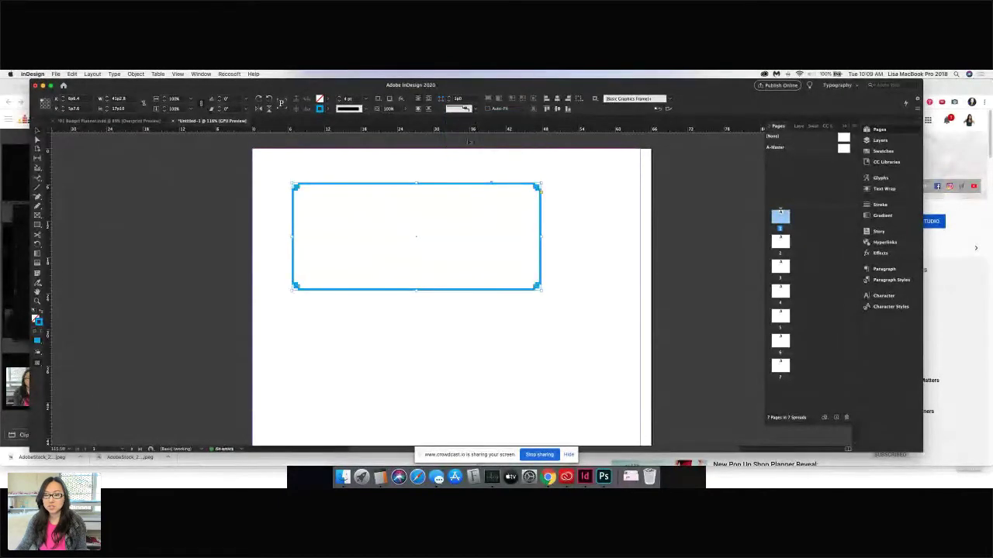
left_click(474, 109)
left_click(475, 135)
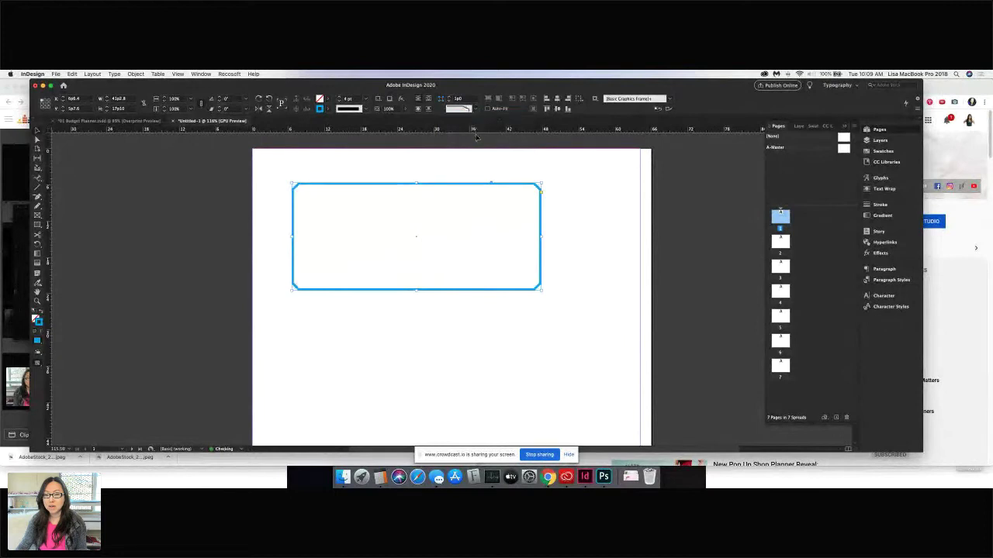
left_click(474, 110)
left_click(473, 143)
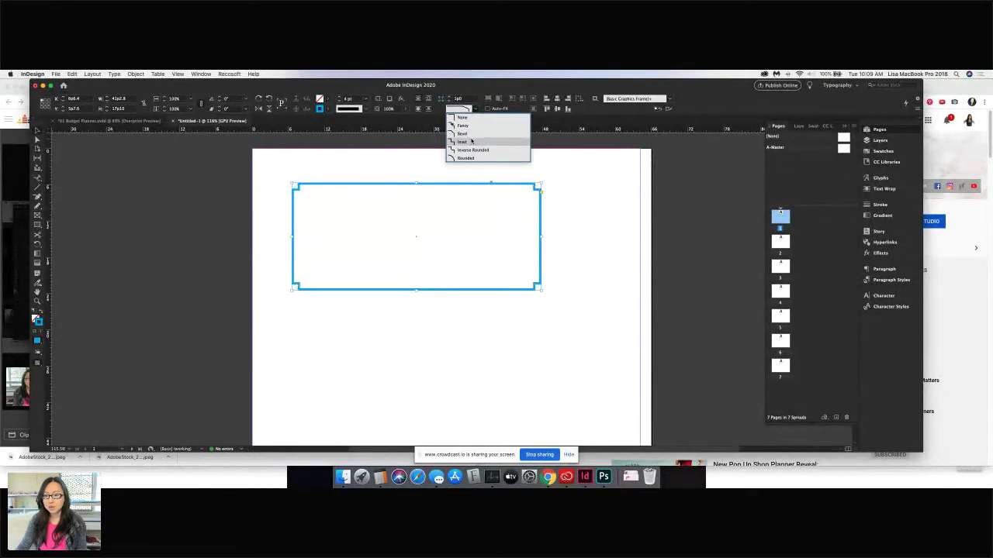
left_click(474, 109)
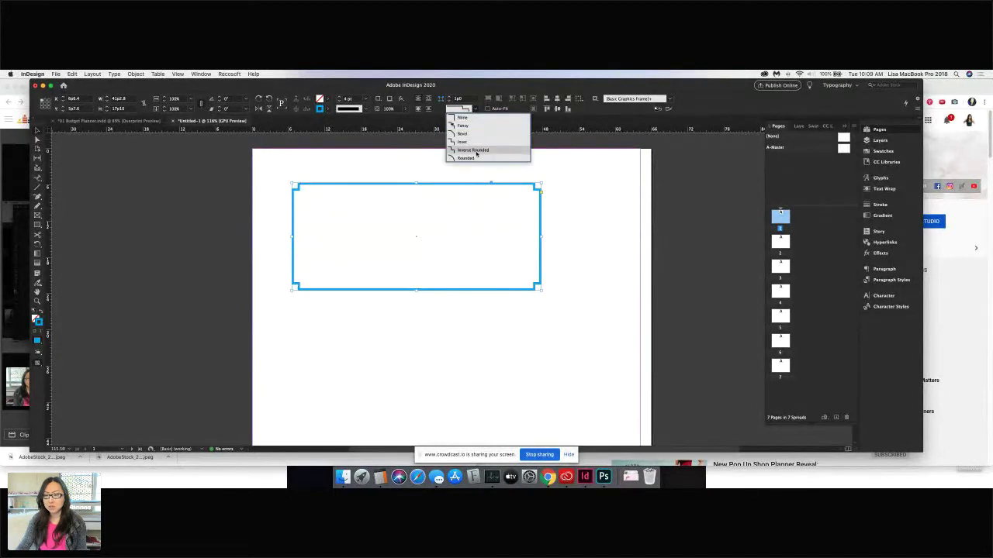
left_click(475, 152)
- Set the rectangle's corner shape to Rounded and deselect it
left_click(474, 110)
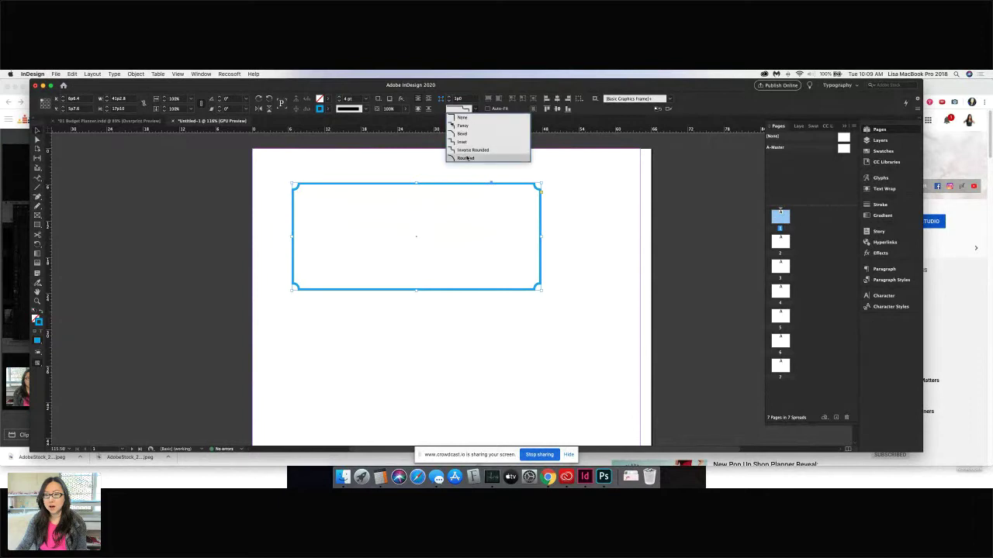
left_click(474, 160)
left_click(554, 227)
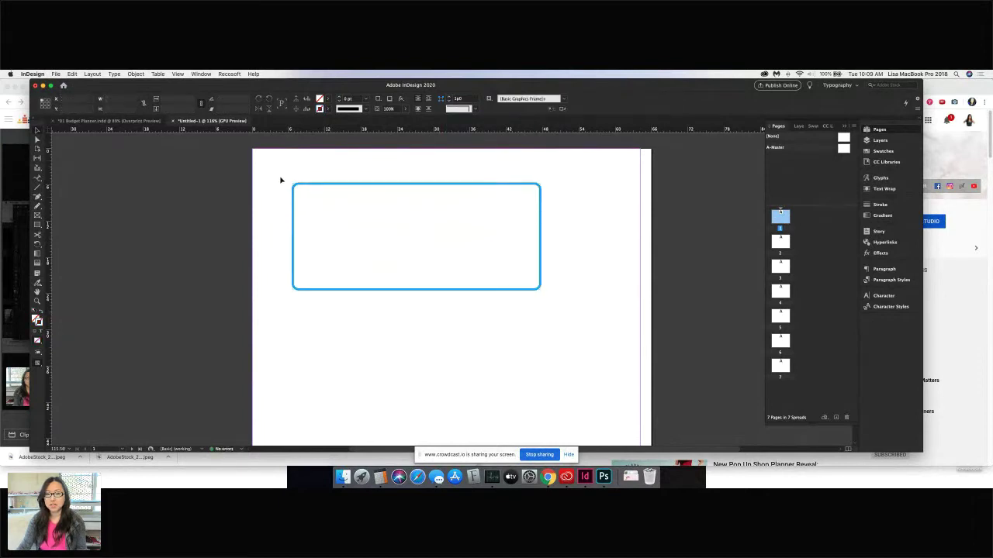
left_click(475, 110)
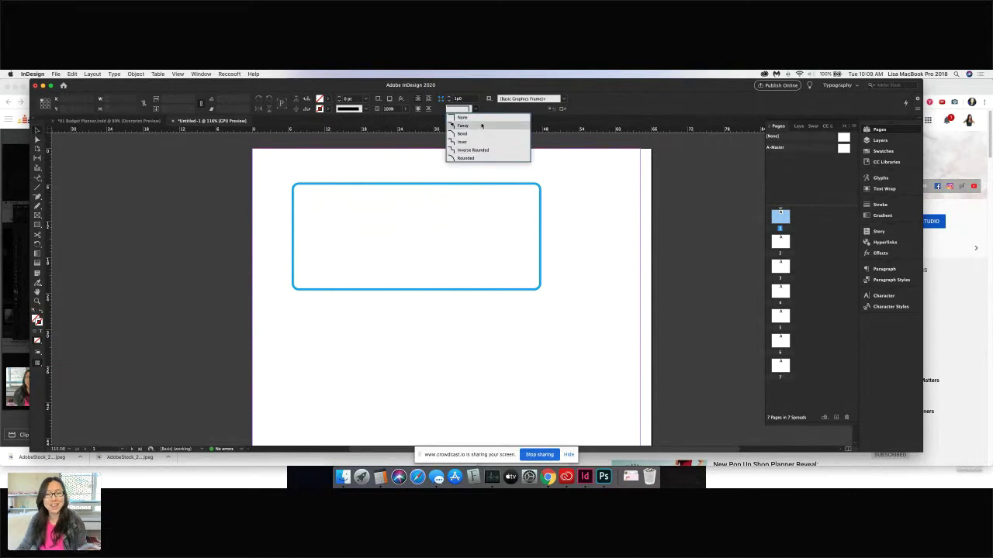
left_click(581, 208)
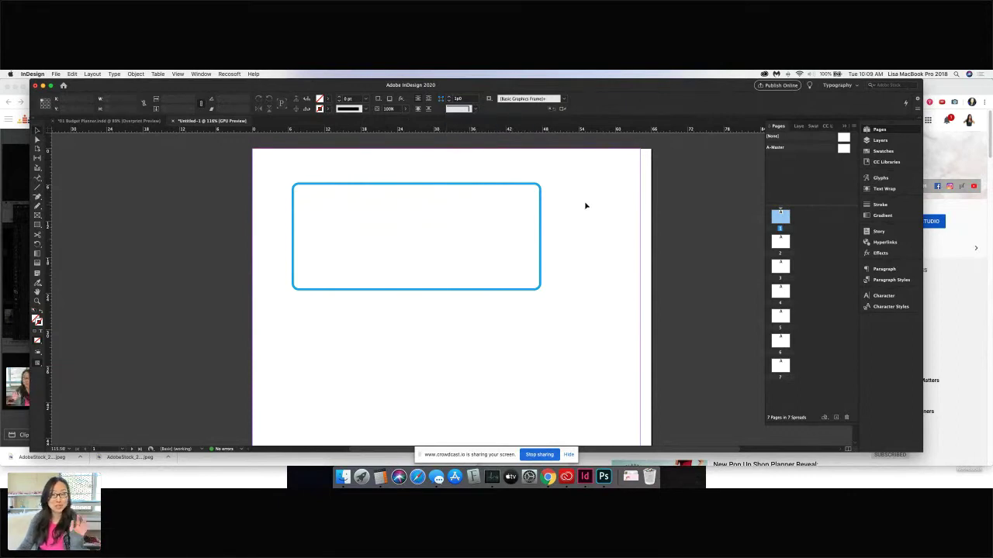
left_click(476, 110)
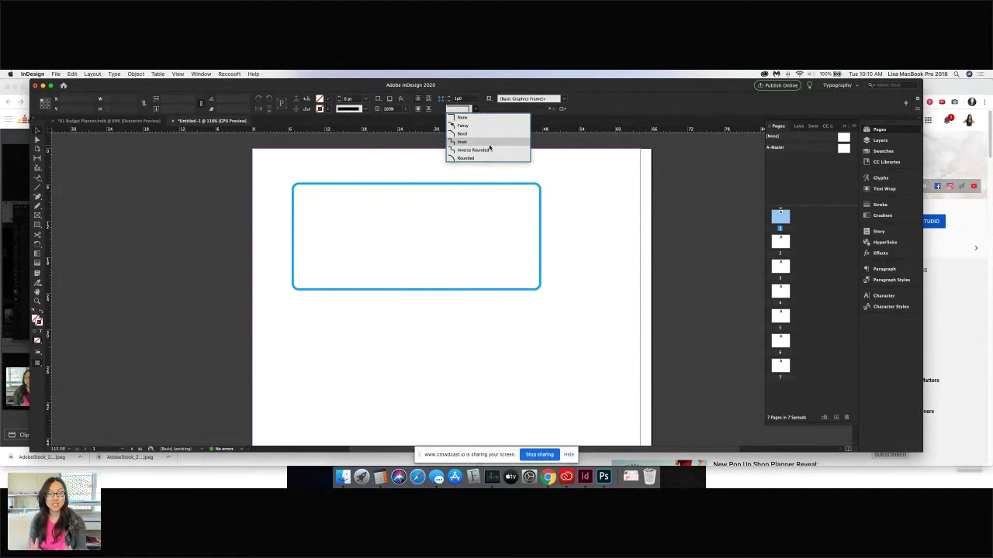
- Switch to the Crowdcast event in Chrome, mark the curved box question as answered and close the Questions & Answers window
left_click(7, 249)
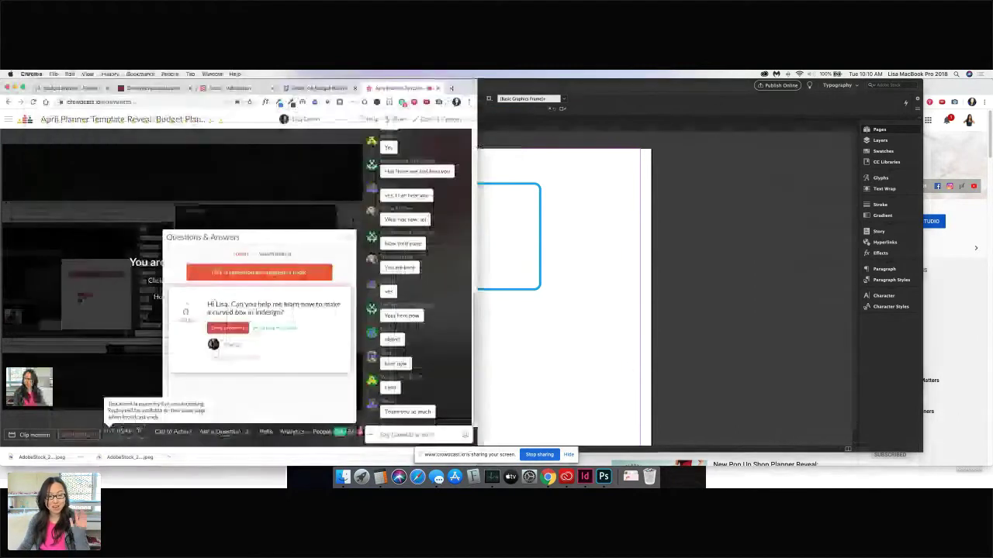
left_click(228, 329)
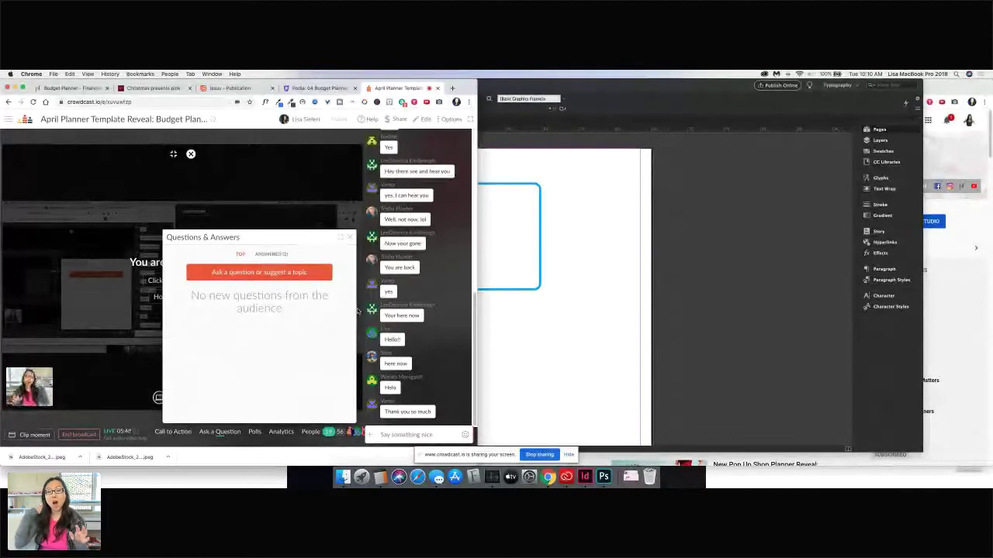
left_click(349, 237)
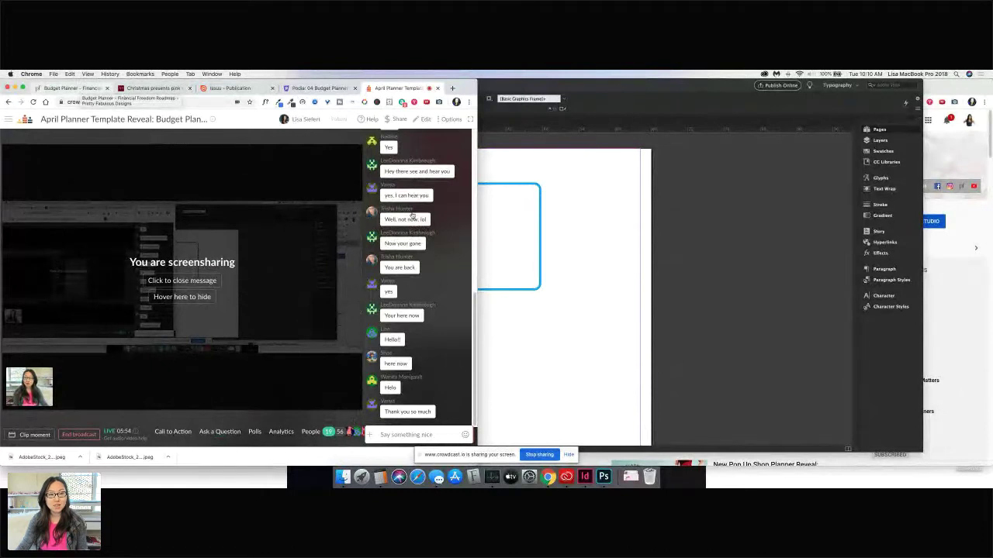
- Switch to 01 Budget Planner.indd in InDesign, look through its page thumbnails and display the cover on page 1
left_click(550, 321)
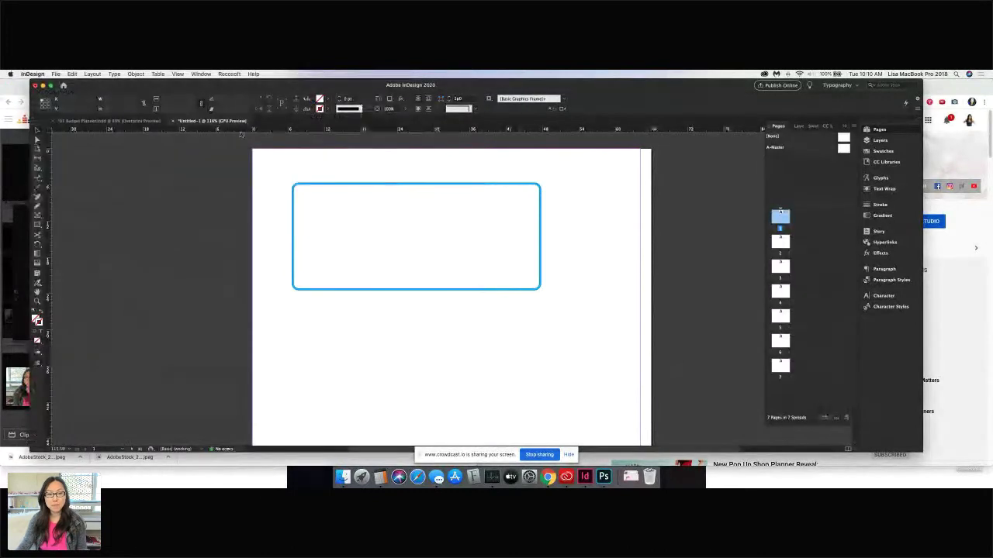
left_click(134, 122)
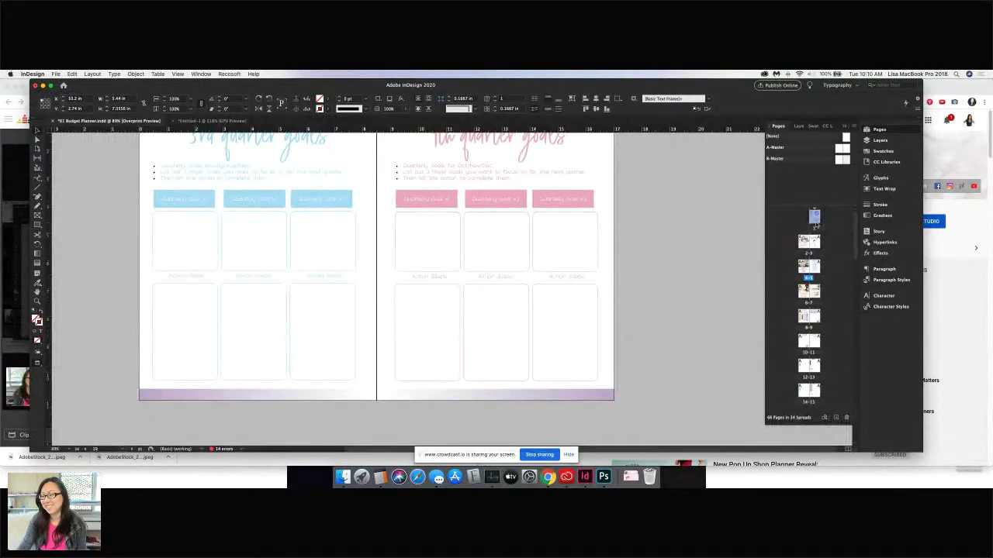
double_click(814, 217)
left_click_drag(856, 226, 859, 388)
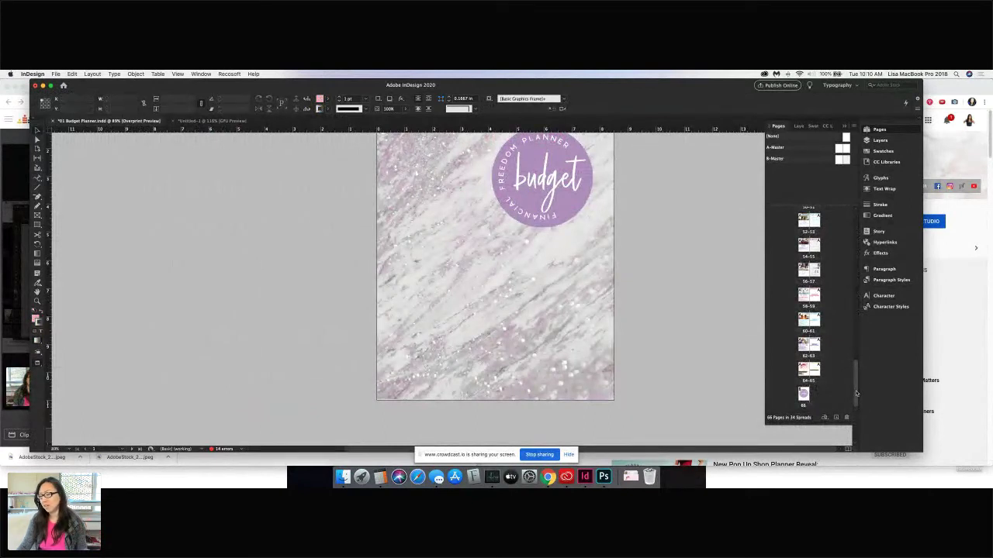
left_click_drag(856, 397, 856, 225)
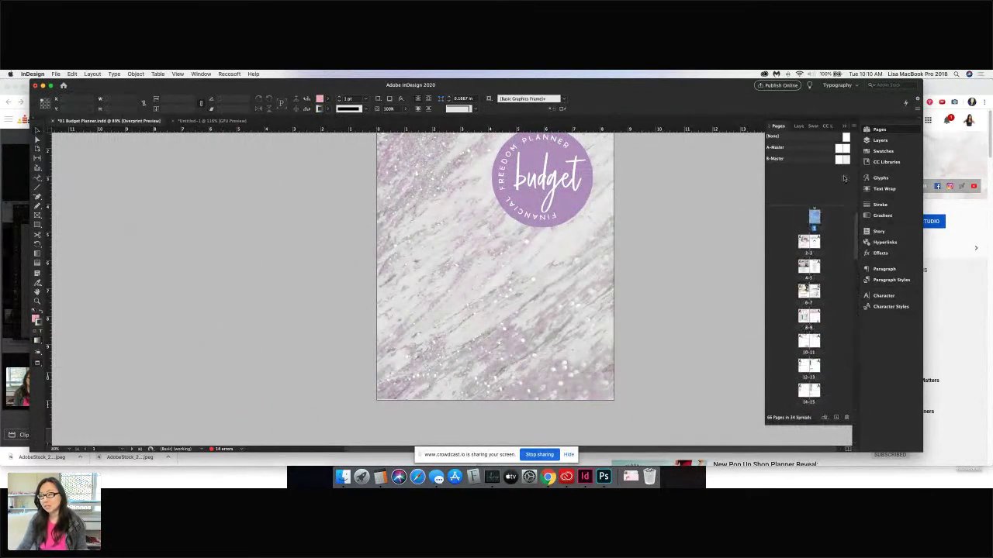
double_click(816, 221)
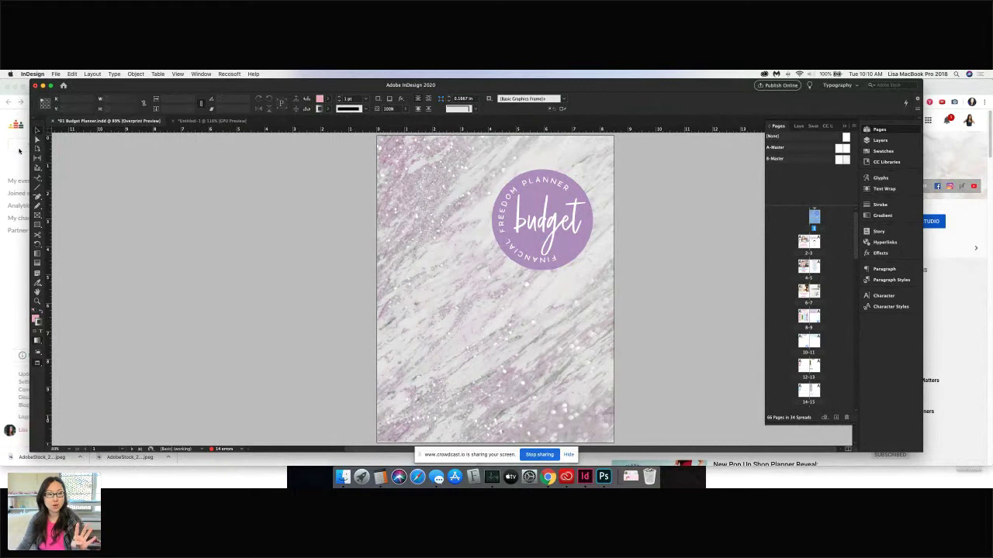
- Switch to Chrome and show the Budget Planner shop page with its Take A Tour: What's Inside preview
left_click(16, 93)
key("ctrl+Tab")
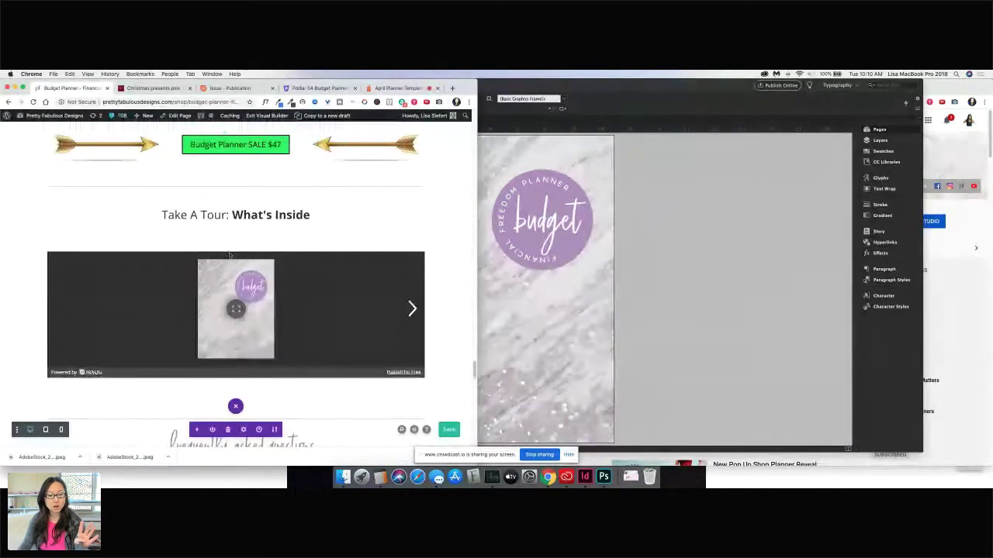
- Copy the Budget Planner shop page's address and paste it as the URL of a new call to action in the Crowdcast event
scroll(229, 254, "down", 20)
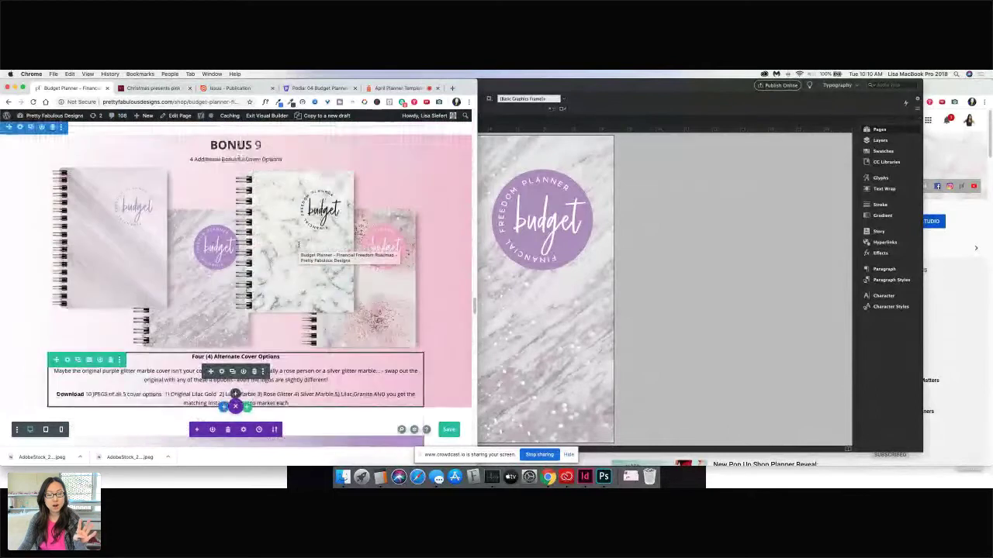
left_click(203, 101)
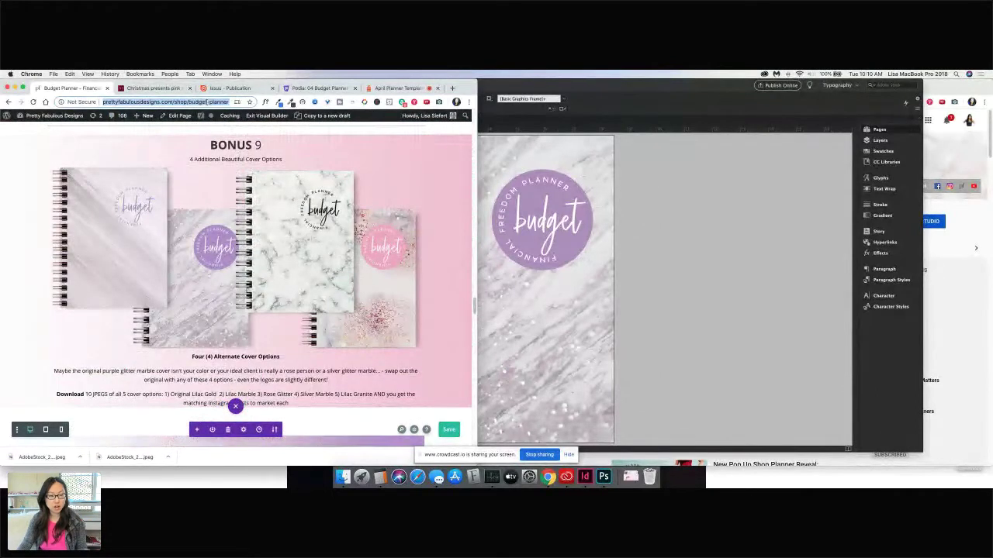
left_click(400, 87)
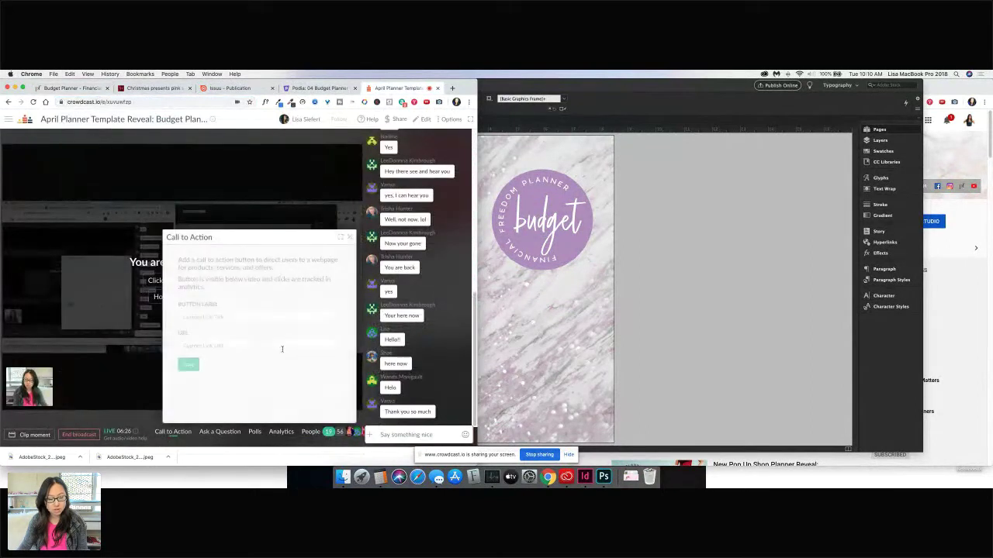
left_click(175, 432)
left_click(238, 346)
key("super+v")
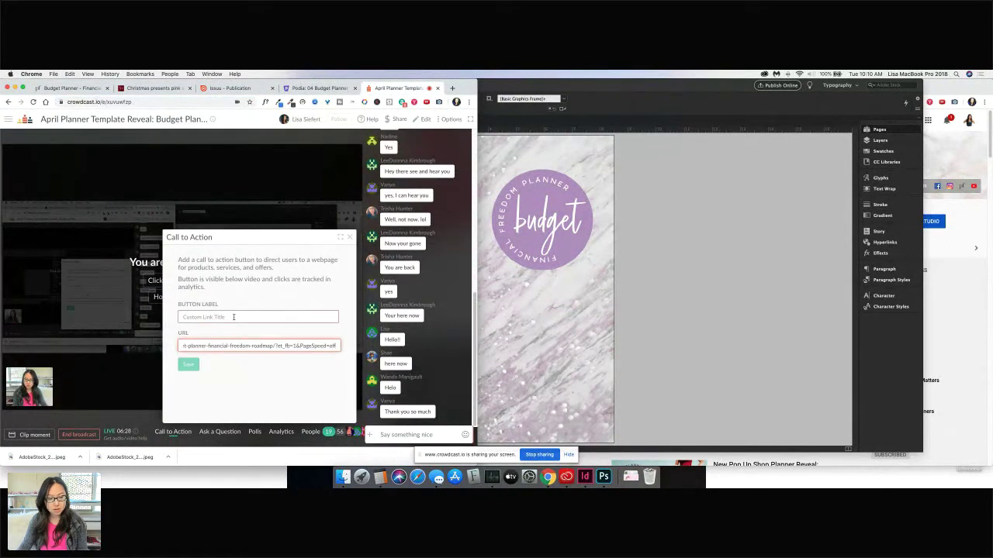
- Label the call-to-action button BUY NOW and show it under the Crowdcast broadcast
left_click(234, 317)
type("BUY NOW")
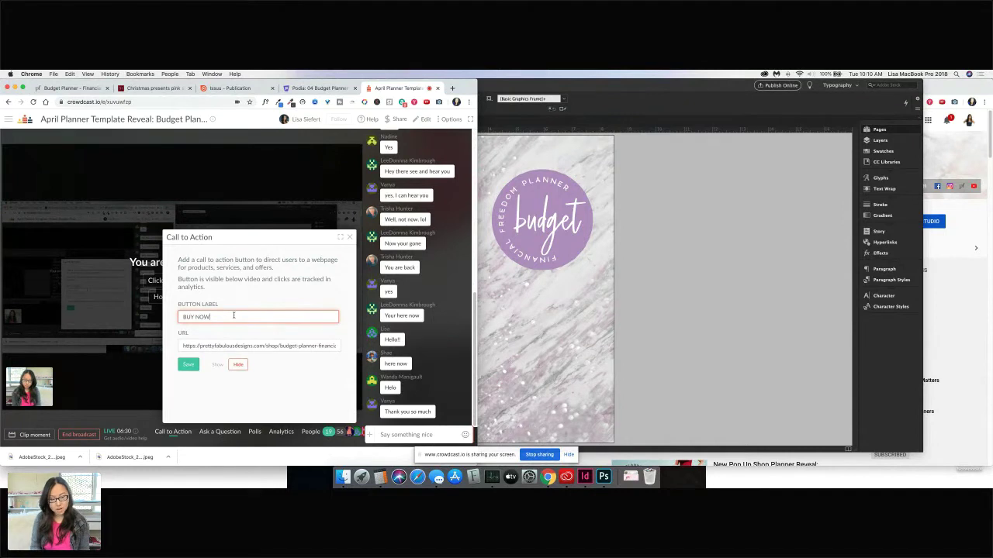
left_click(217, 365)
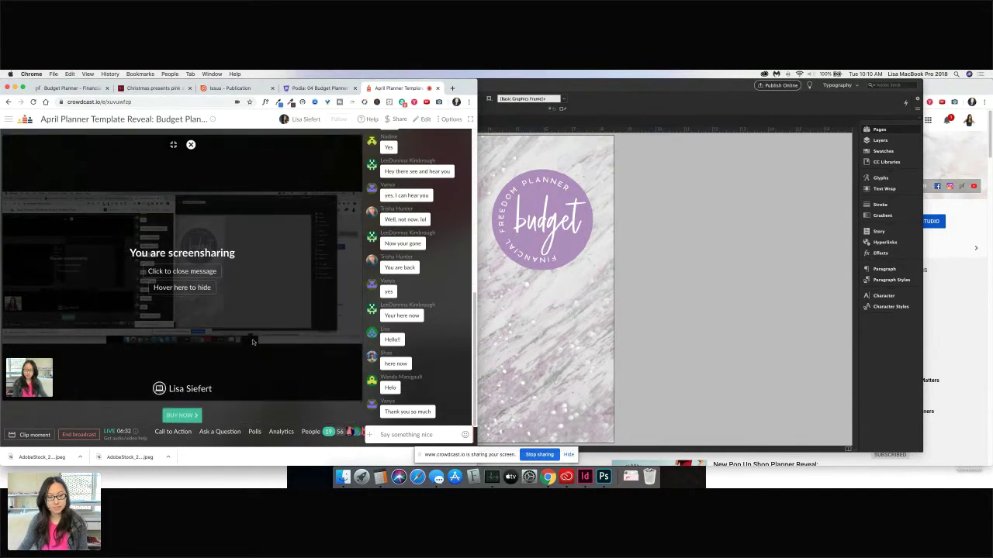
- Show the Bonus 9 alternate covers on the Budget Planner shop page, and switch back to InDesign
left_click(67, 88)
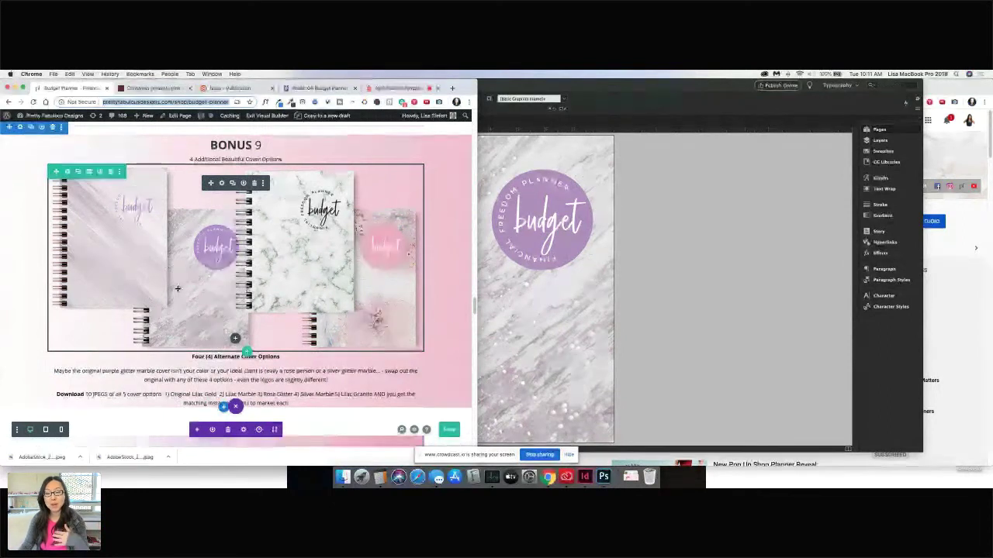
left_click(633, 319)
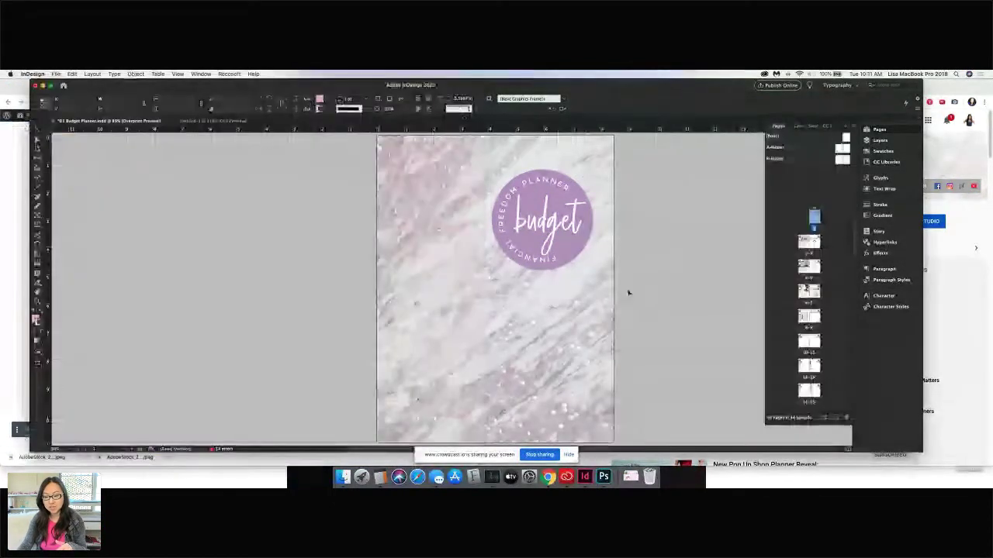
- Select the cover's marble background, open the Place dialog to look at the replacement images, and cancel it
left_click(381, 160)
left_click(55, 74)
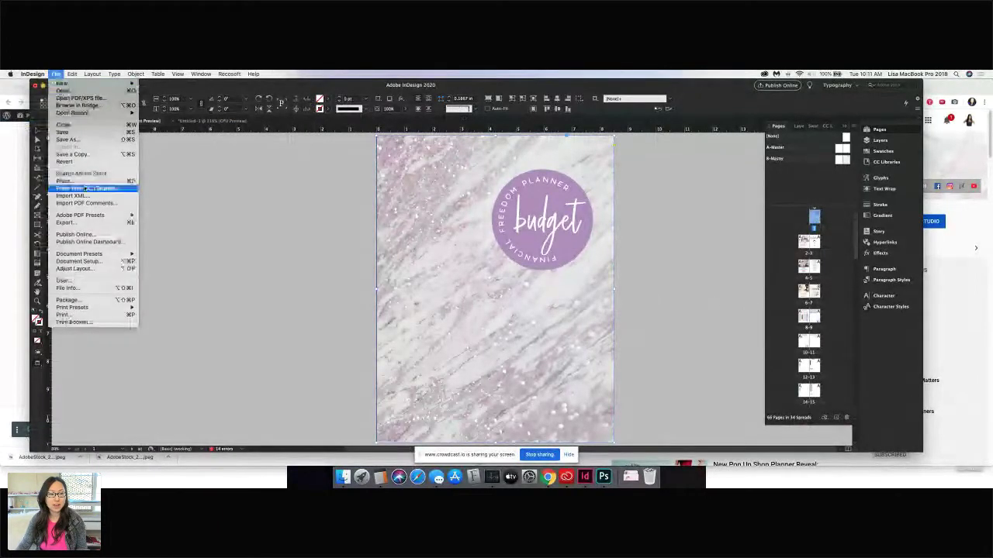
left_click(380, 239)
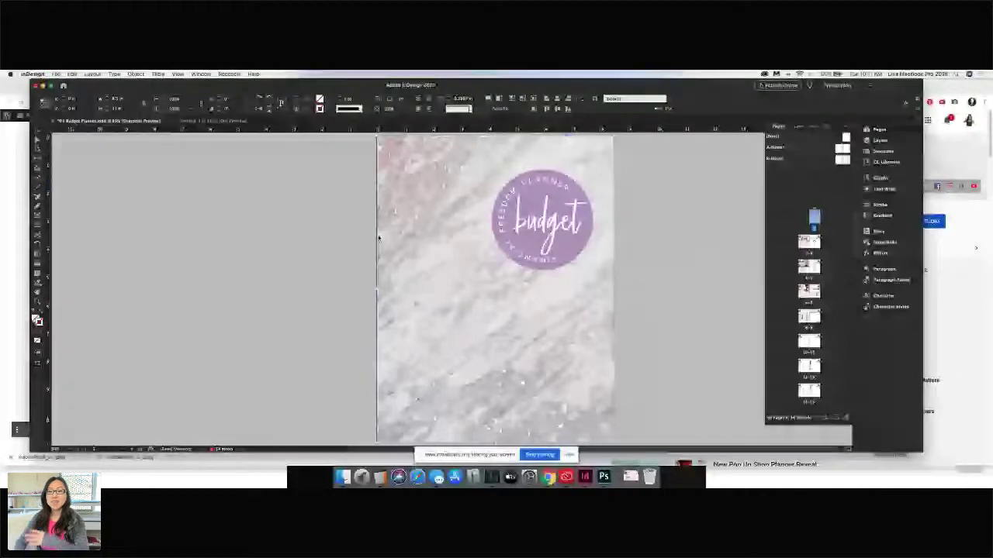
key("super+d")
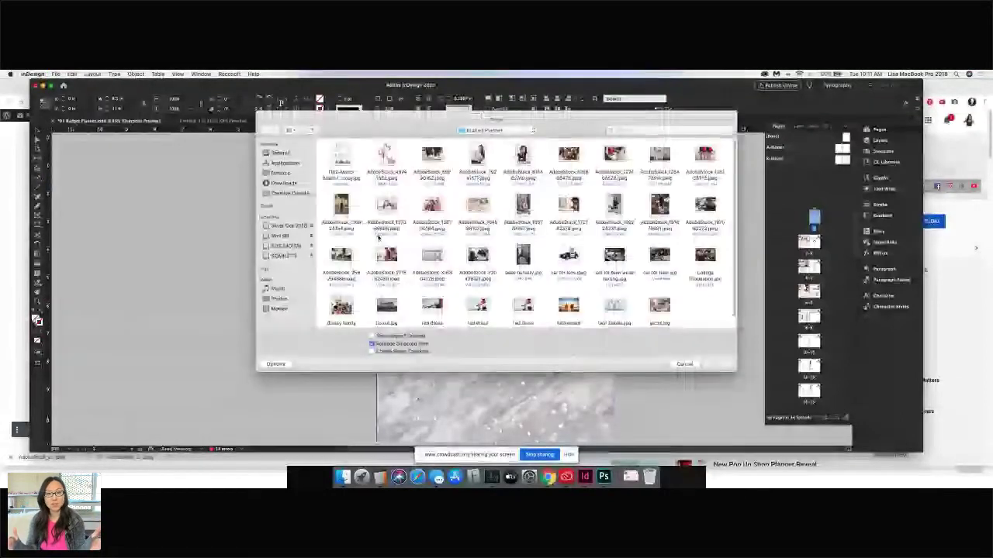
left_click(693, 365)
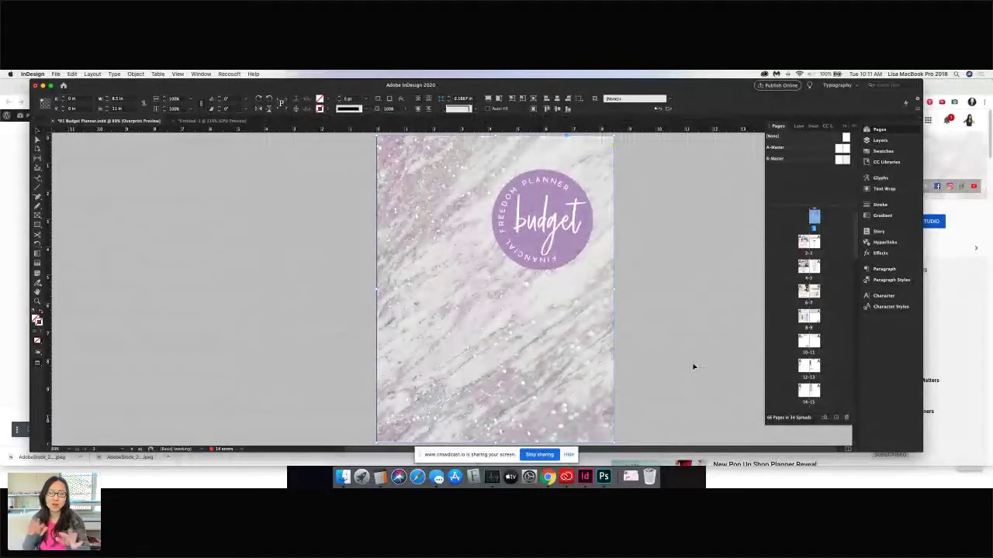
- Display spread 2–3 of the planner and examine the flower quote page and the budget planner title page
scroll(715, 351, "down", 3)
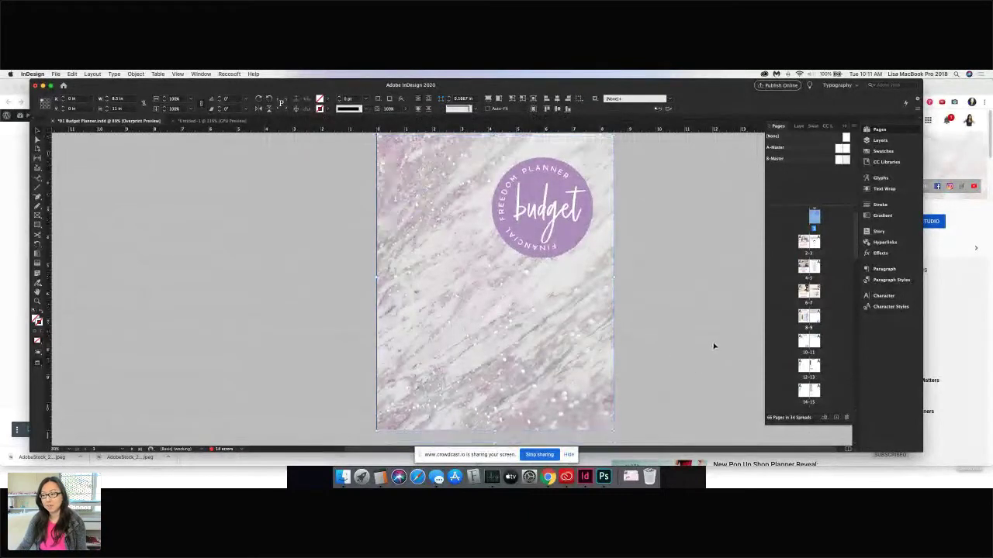
double_click(809, 242)
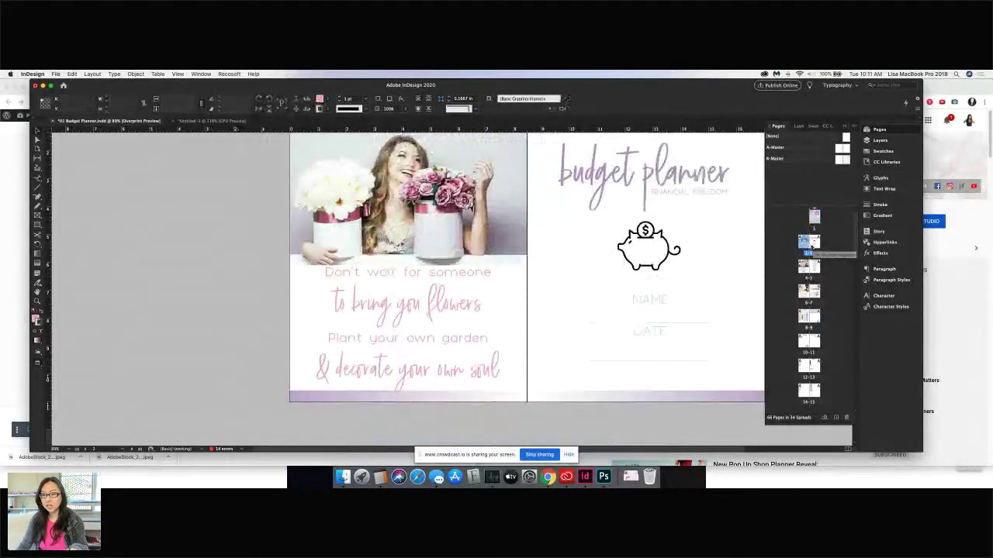
scroll(733, 291, "up", 5)
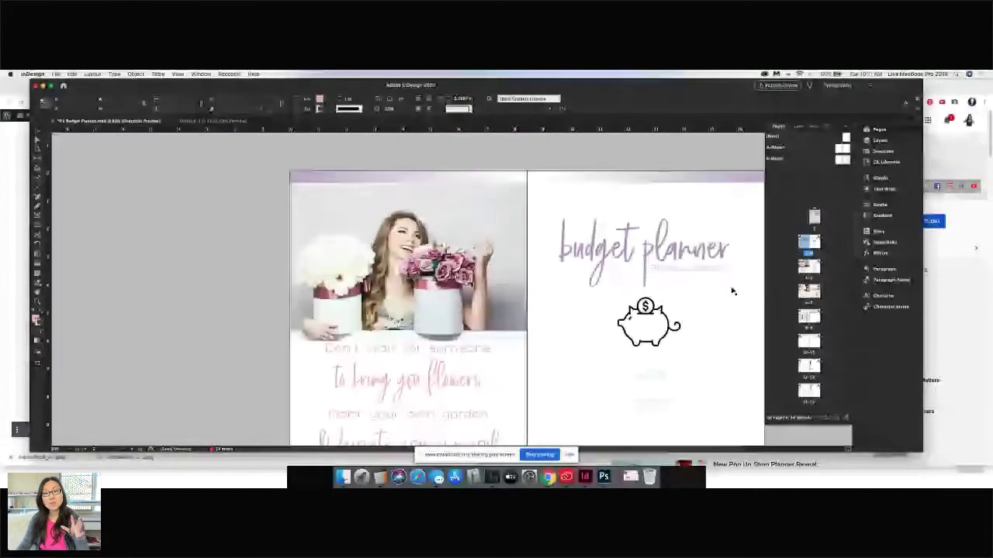
scroll(732, 291, "down", 2)
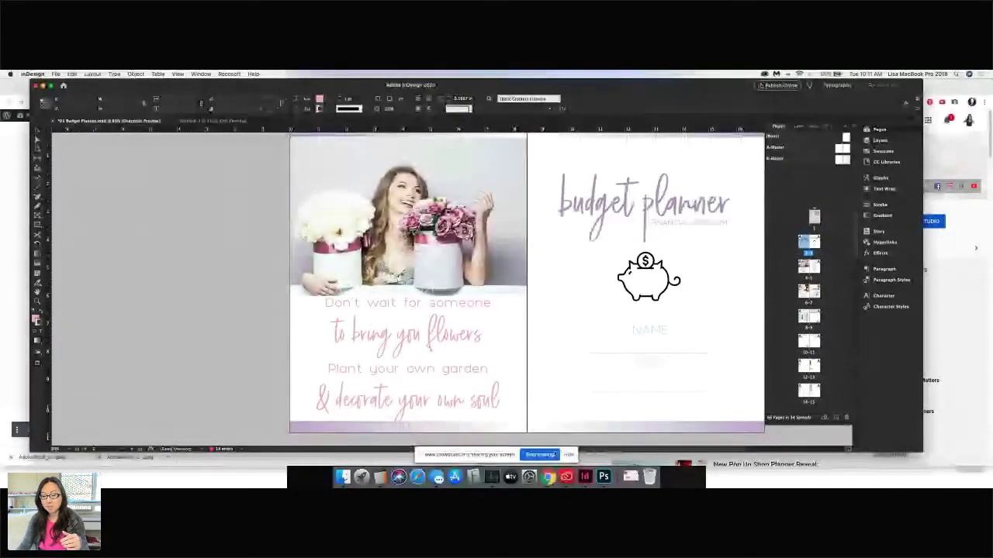
scroll(672, 386, "right", 5)
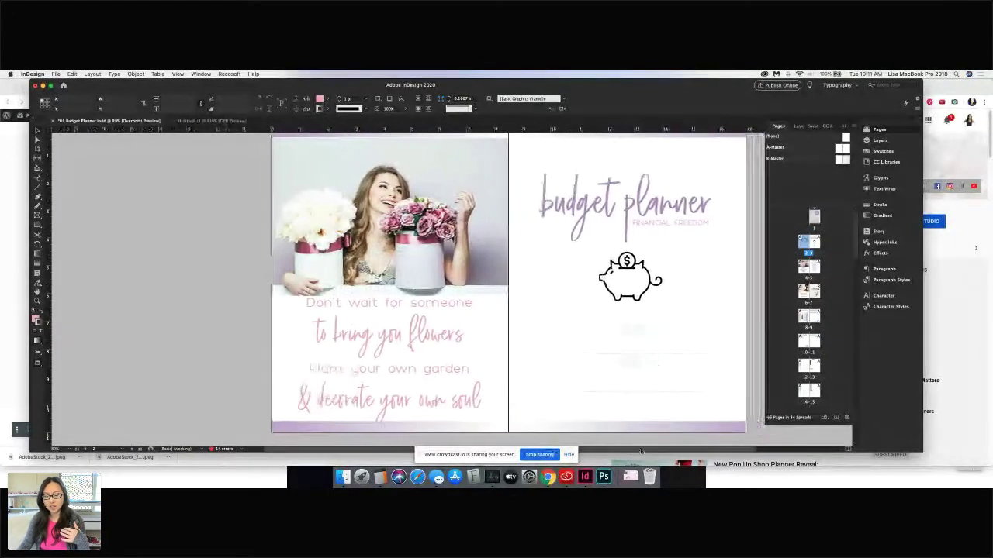
scroll(673, 386, "up", 1)
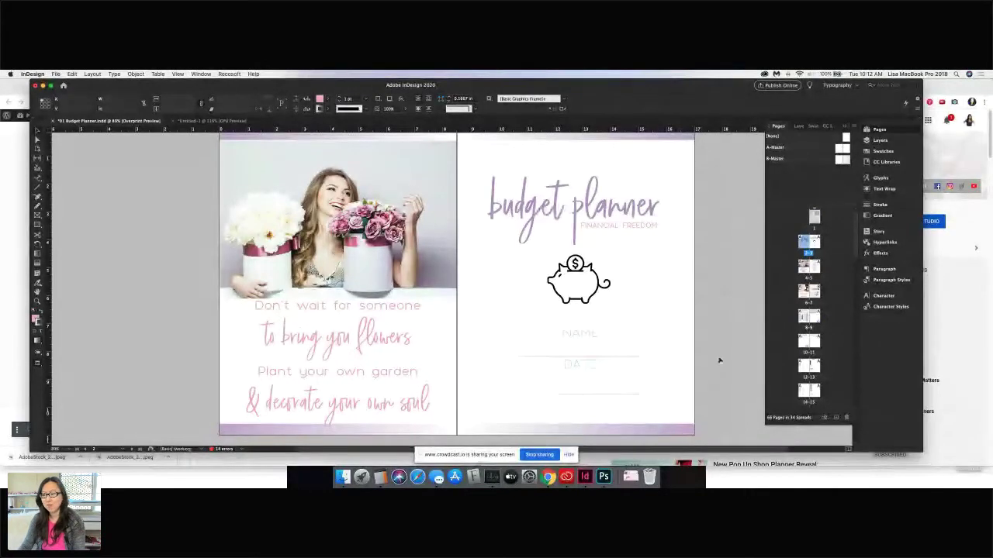
scroll(639, 346, "down", 2)
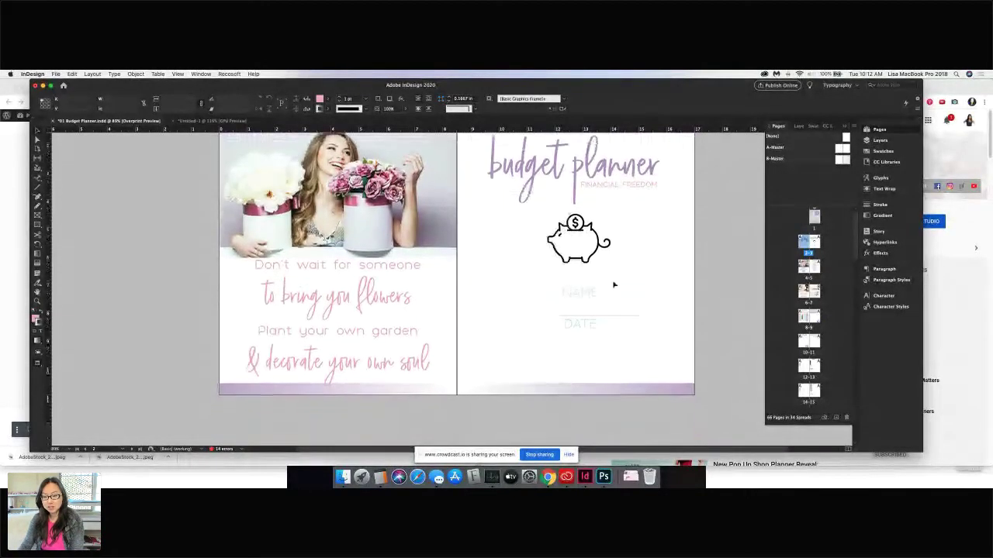
- Display spread 4–5 and examine the Financial Freedom introduction and the table of contents
scroll(613, 285, "down", 14)
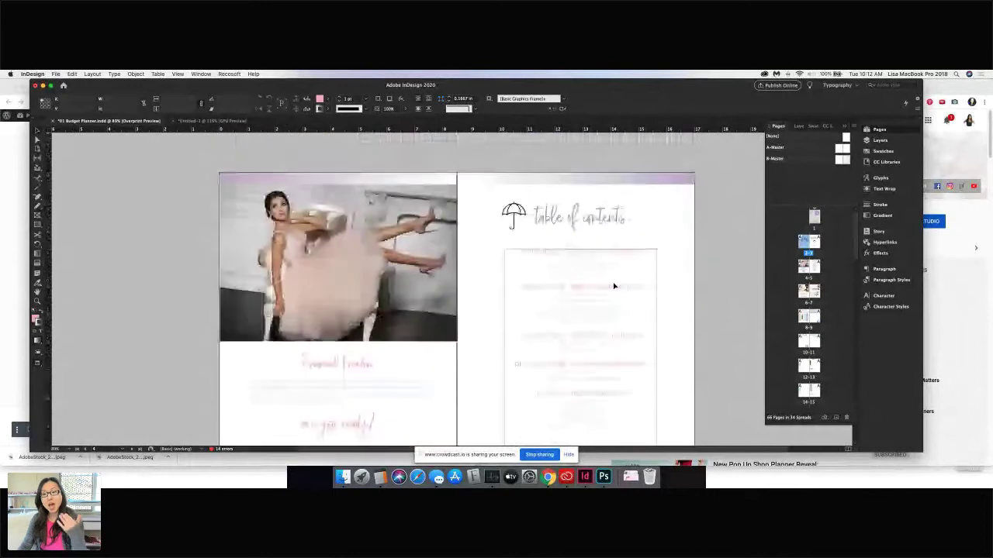
scroll(614, 286, "down", 2)
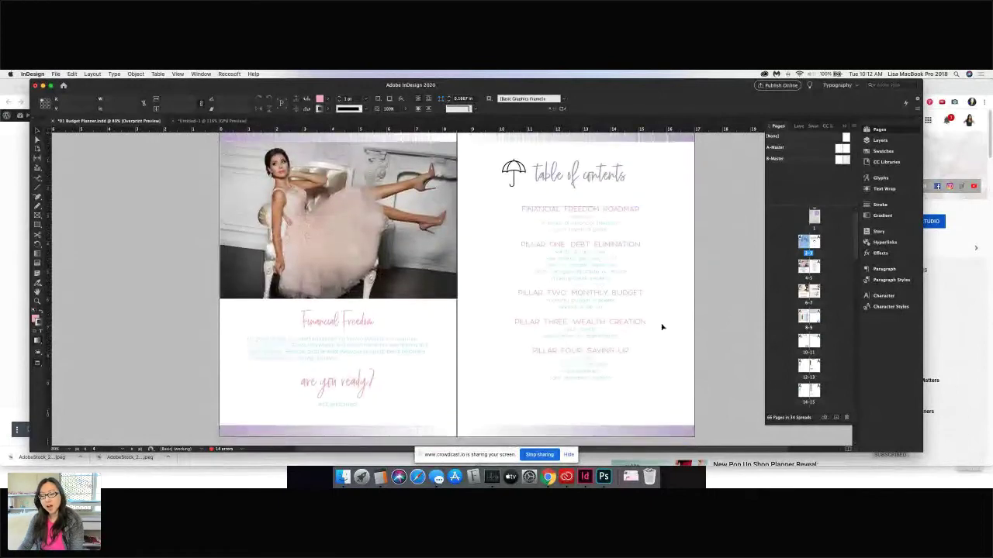
left_click(534, 348)
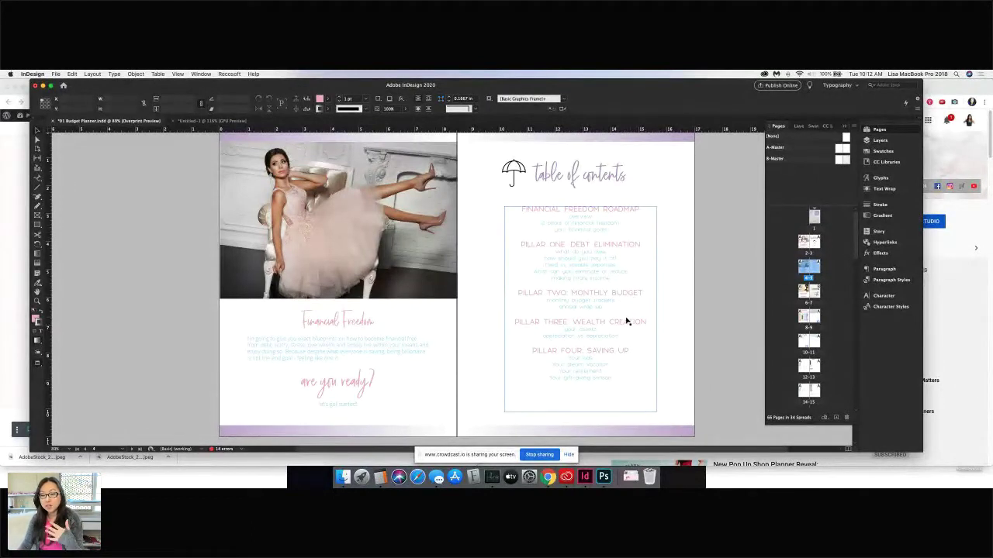
- Display spread 6–7 and examine the savings quote page and the financial freedom roadmap divider
left_click(616, 223)
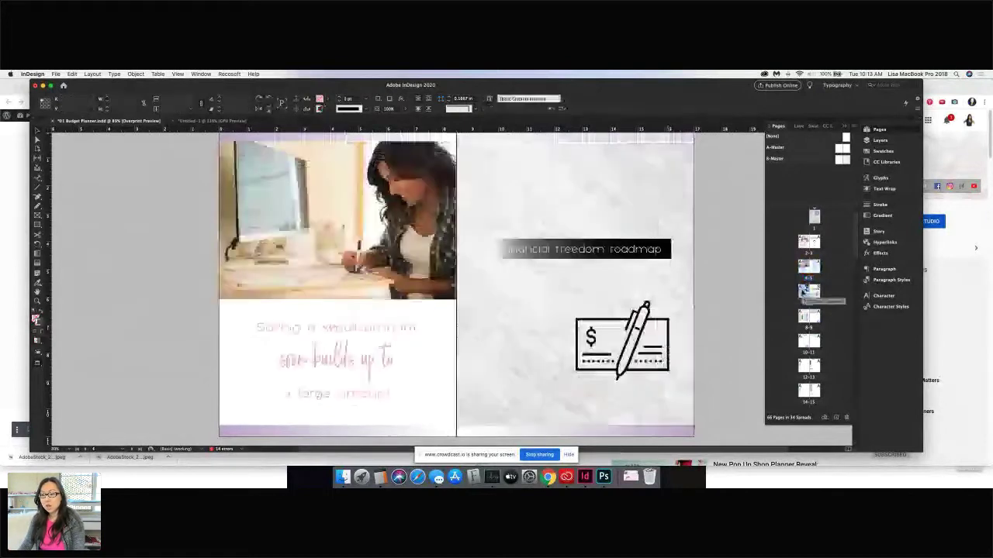
scroll(622, 291, "down", 3)
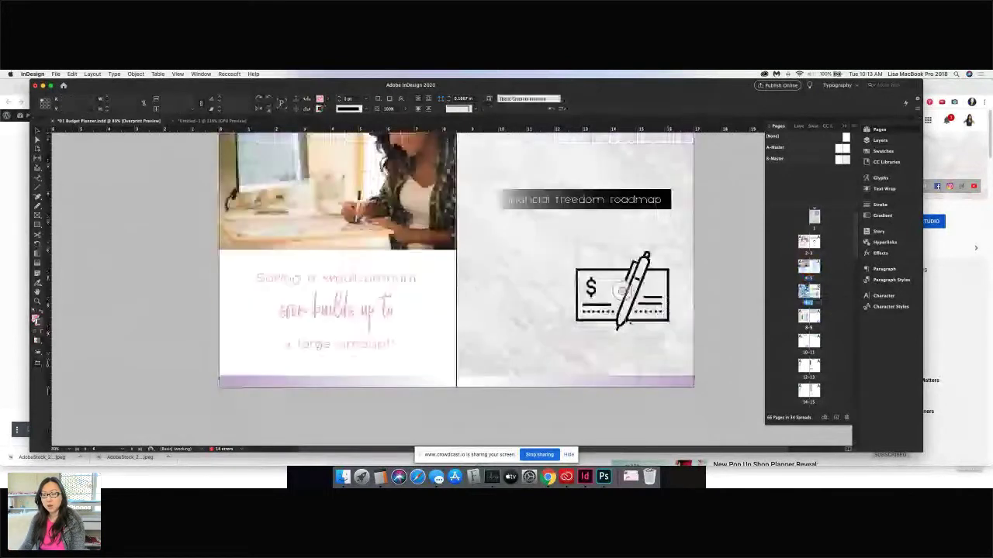
scroll(622, 291, "down", 2)
scroll(652, 271, "up", 3)
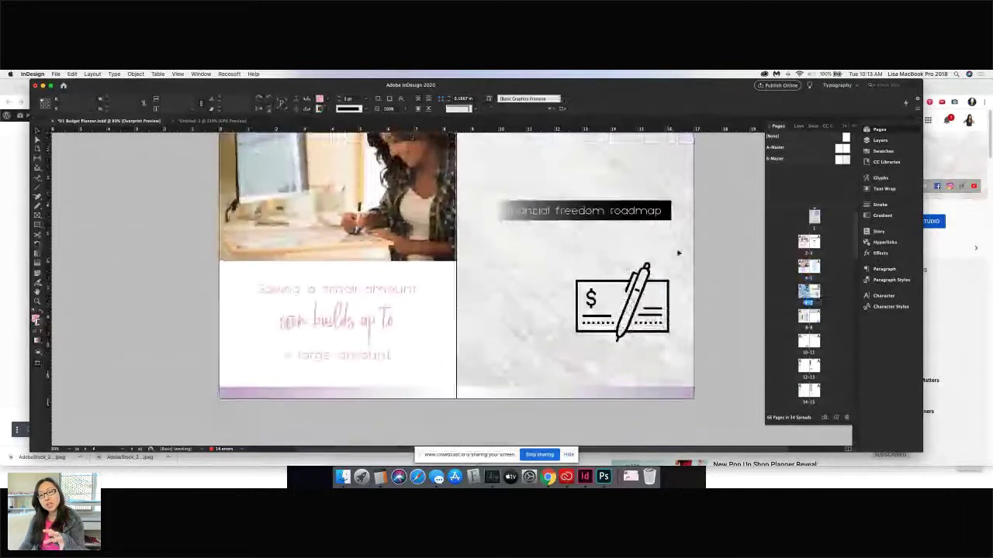
scroll(678, 253, "up", 1)
scroll(639, 209, "up", 1)
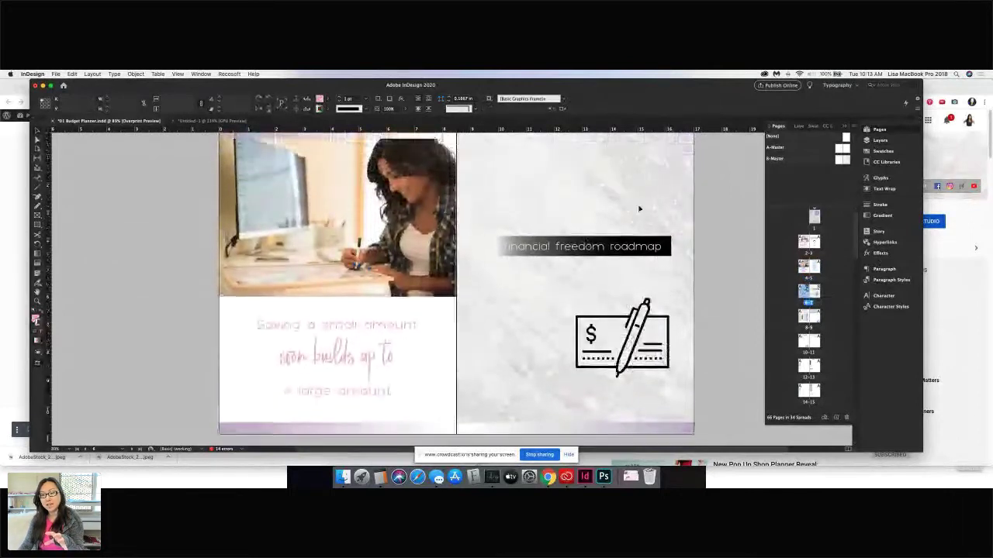
scroll(632, 208, "up", 1)
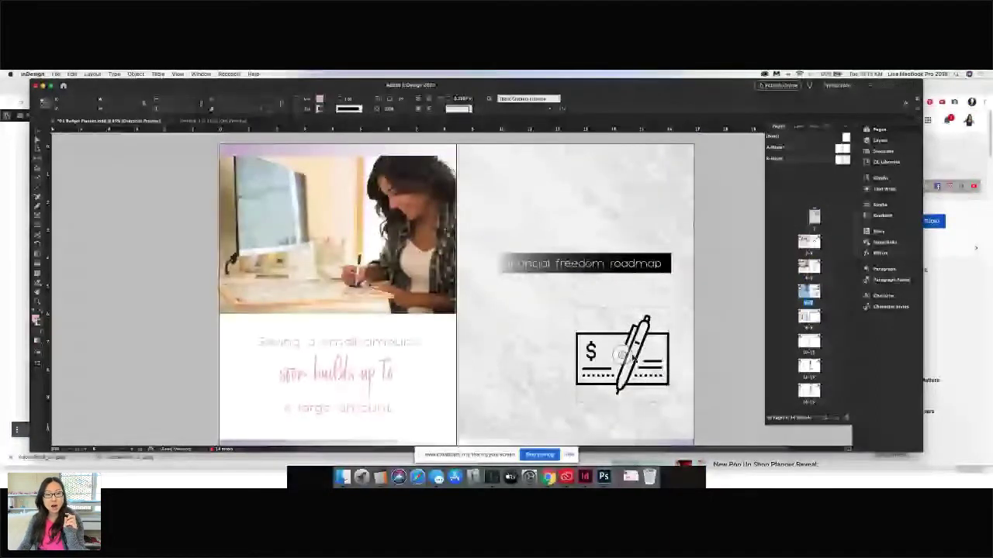
- Switch to the Budget Planner shop page in Chrome and show the Bonus 8 Instagram highlight covers
key("super+Tab")
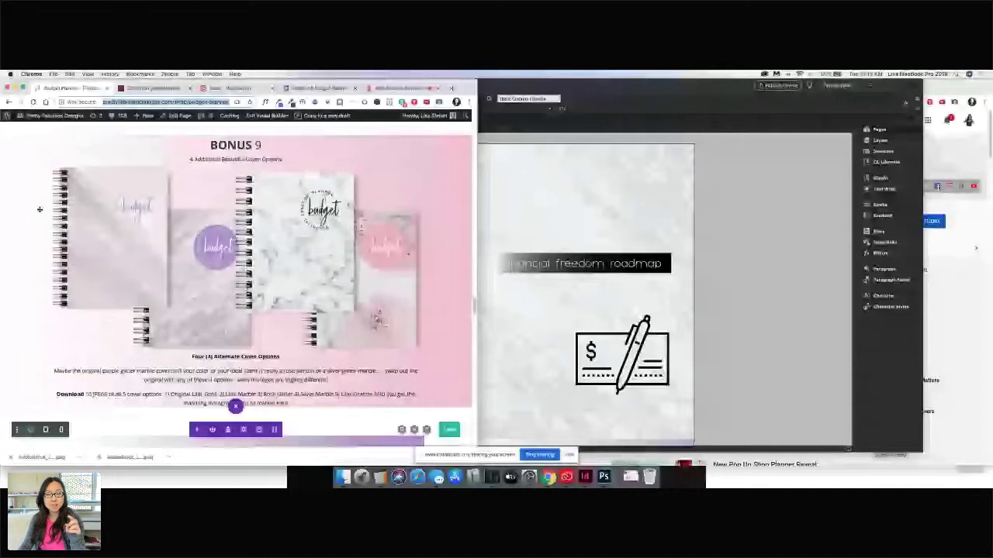
scroll(270, 282, "up", 5)
scroll(269, 283, "up", 1)
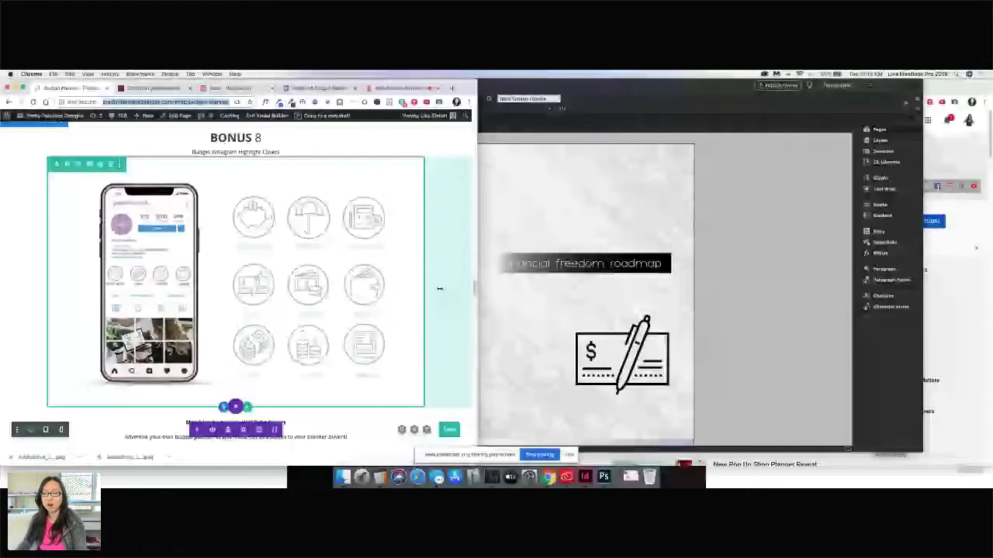
- Switch back to InDesign and look through the What's Inside spread and the long-term goals spread
left_click(527, 288)
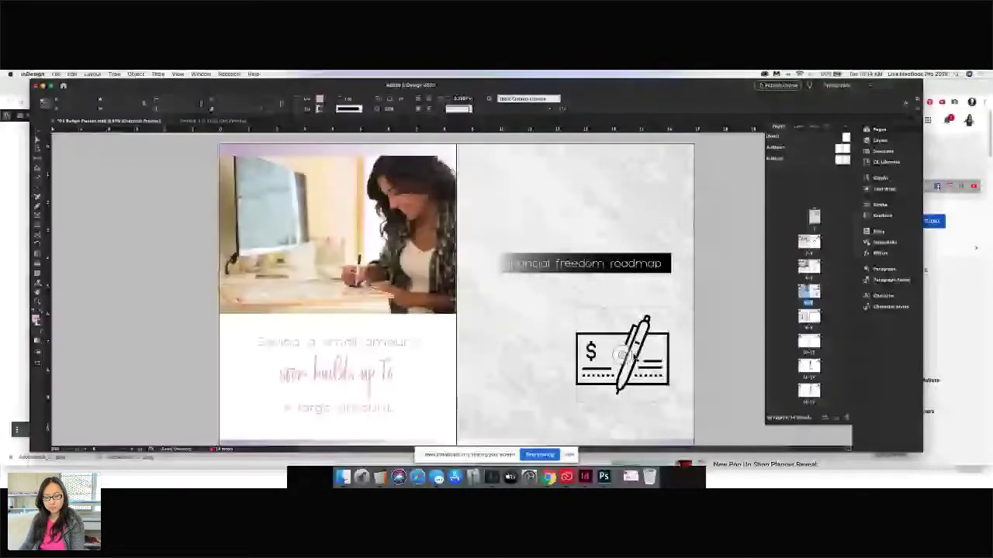
scroll(603, 368, "down", 5)
scroll(603, 368, "down", 1)
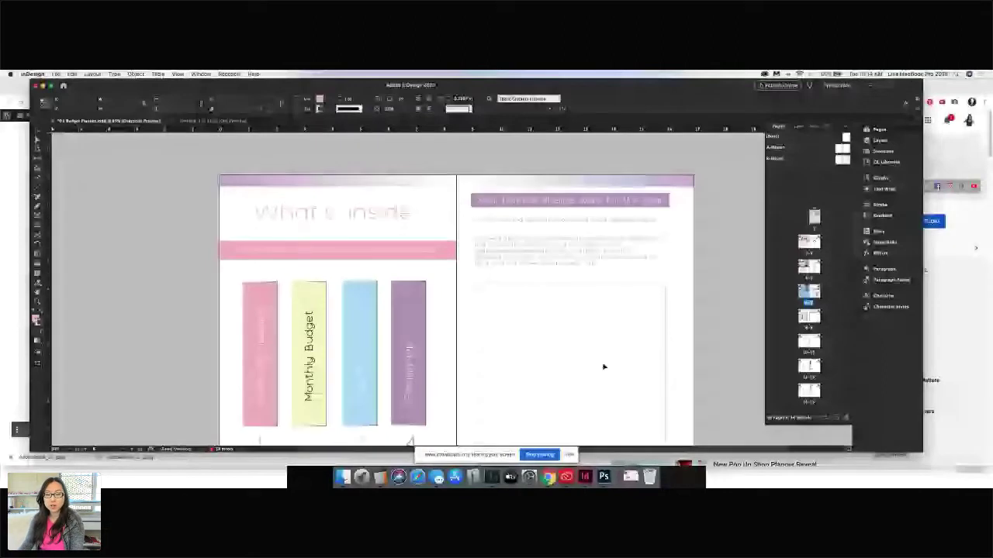
scroll(439, 357, "down", 1)
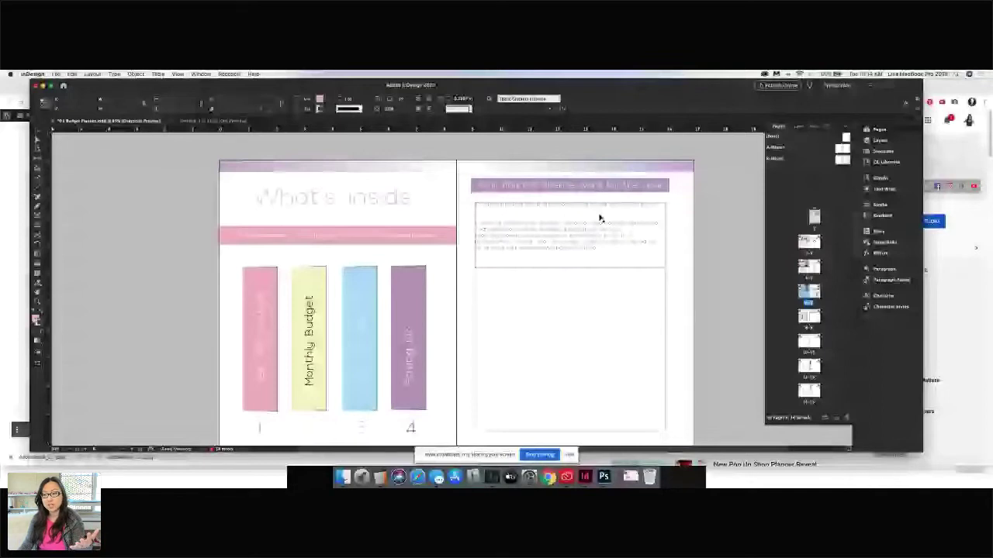
scroll(600, 211, "down", 2)
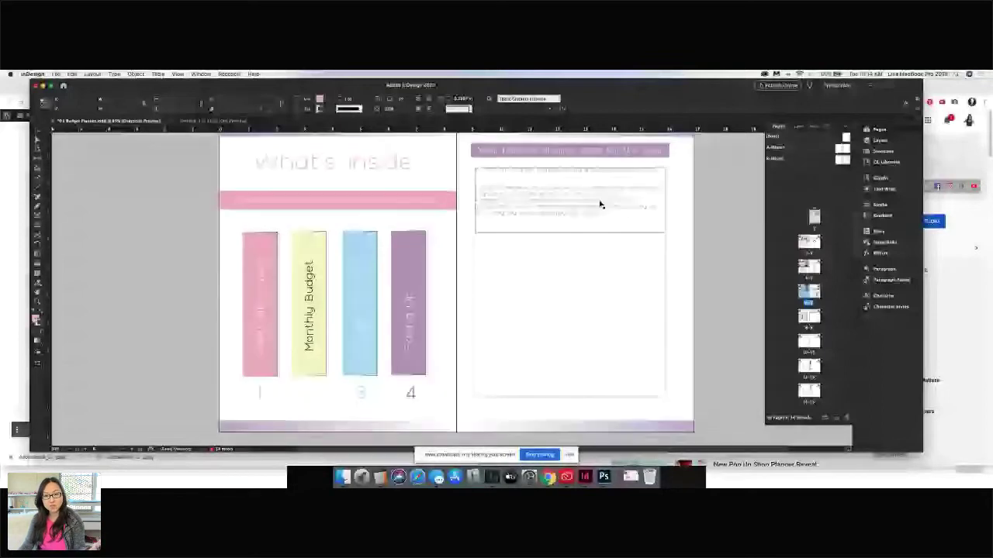
scroll(547, 287, "down", 6)
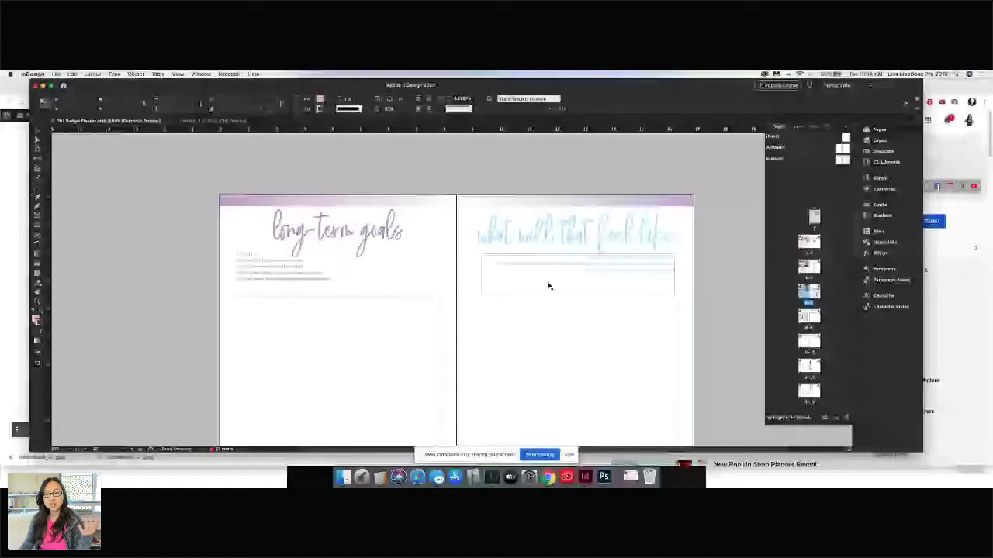
scroll(548, 286, "down", 2)
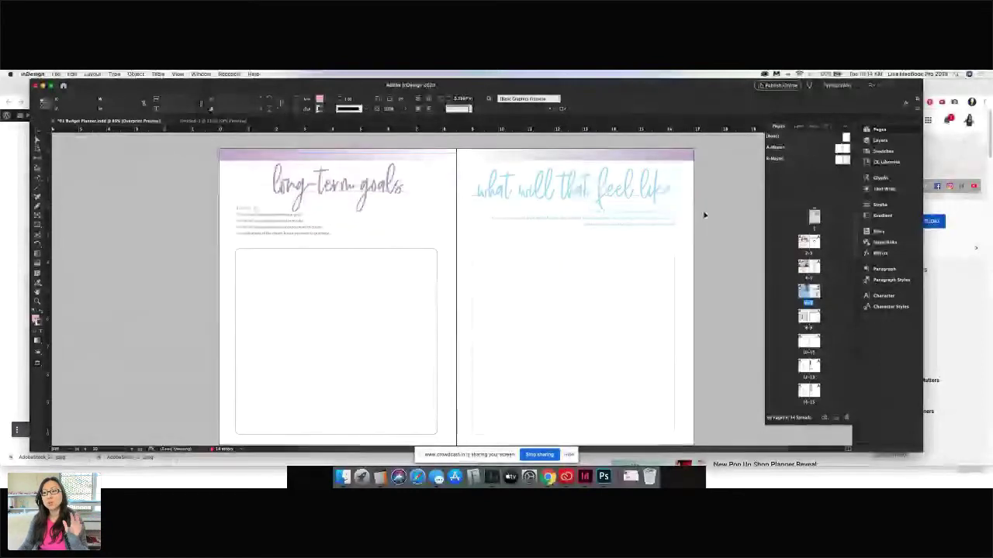
- Select the rounded box on the long-term goals page, show its corner shape options, and deselect it
scroll(698, 231, "down", 3)
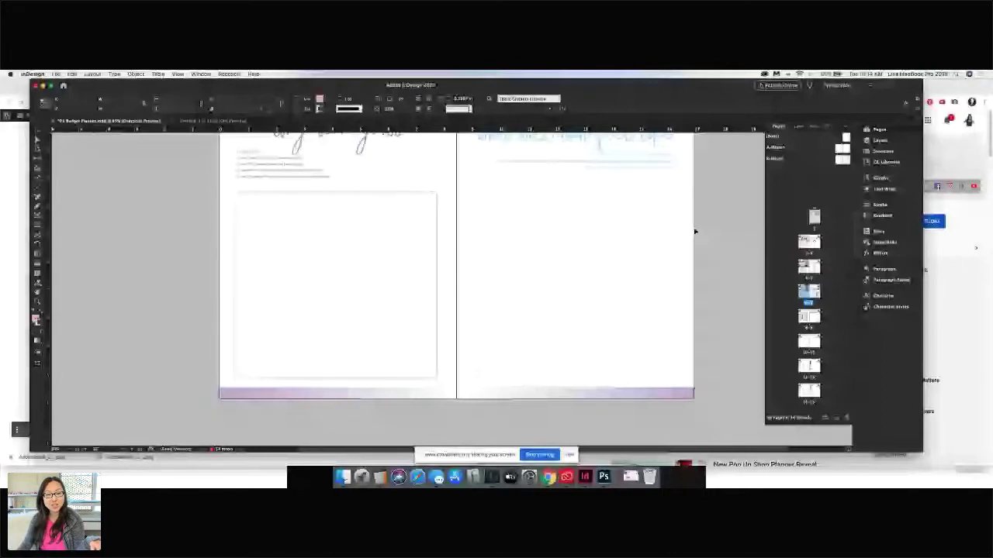
scroll(695, 231, "down", 5)
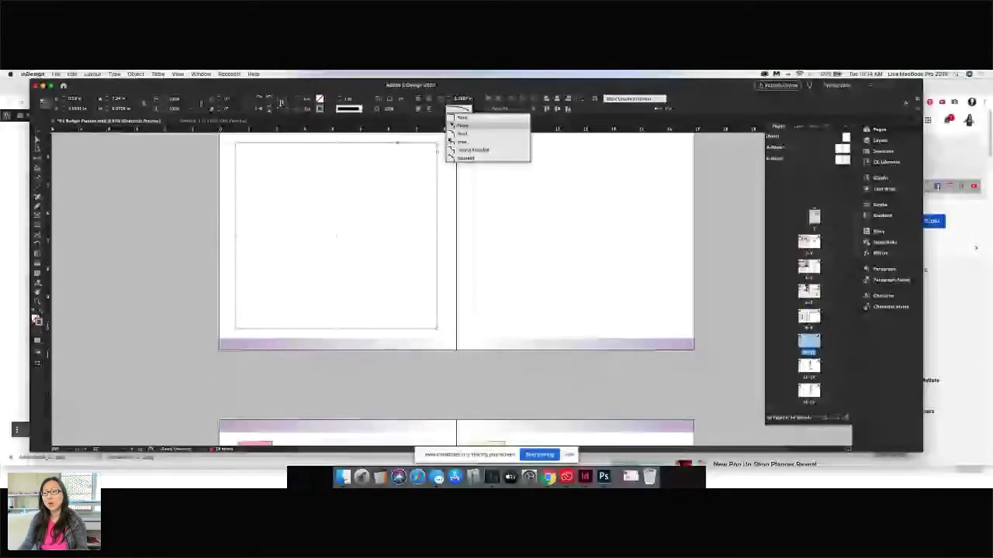
left_click(187, 172)
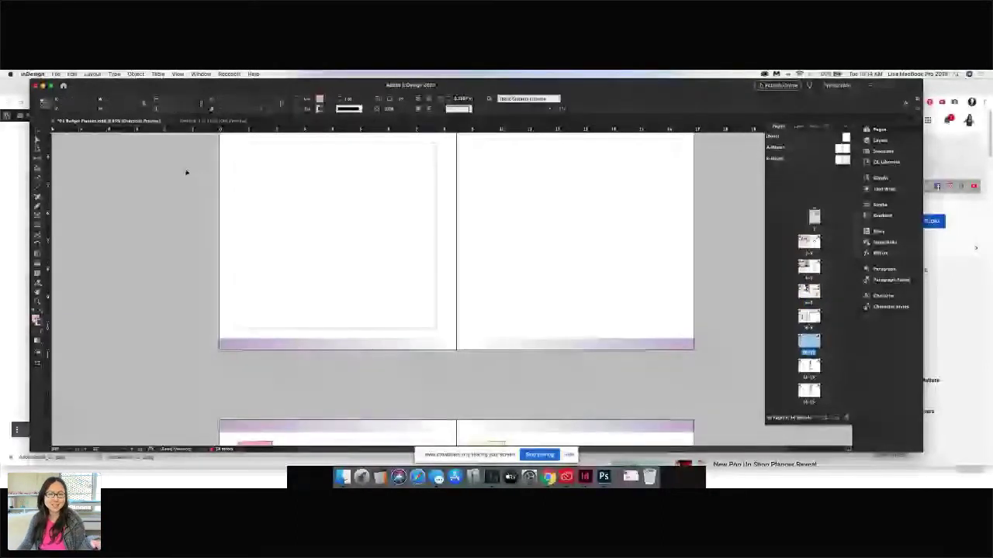
- Examine the numbered color-coded pages, including Monthly Budget, that pair the current situation with the future dream situation
scroll(667, 333, "down", 5)
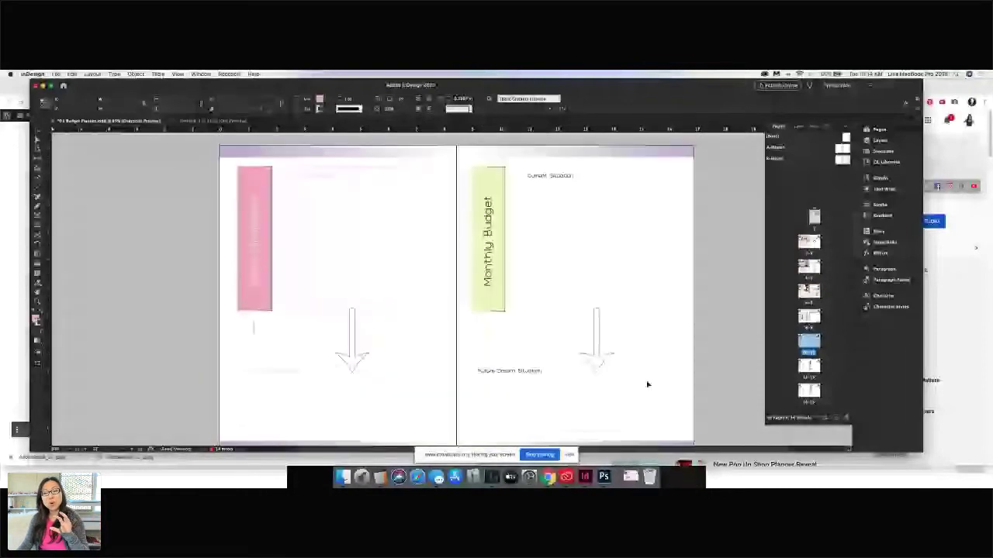
scroll(350, 285, "down", 1)
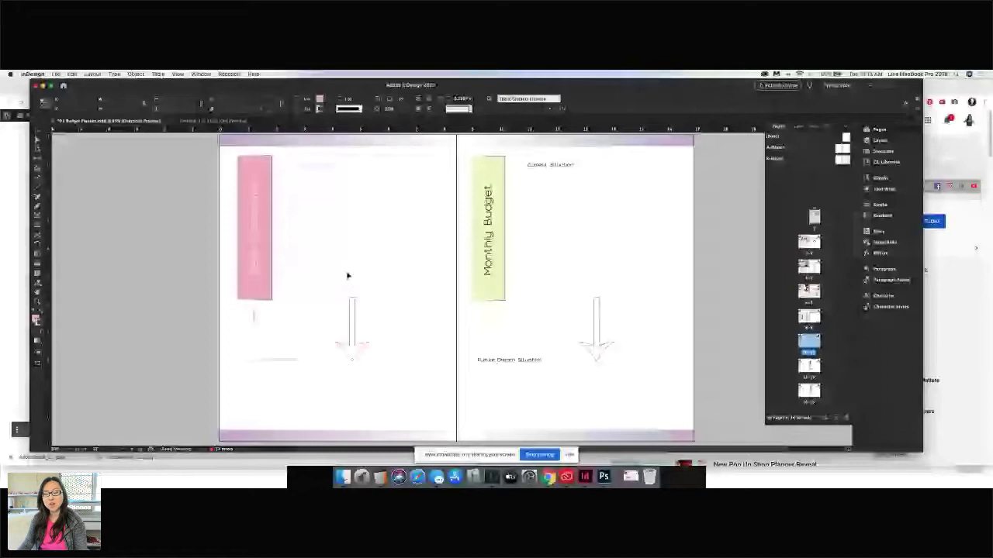
scroll(351, 318, "down", 5)
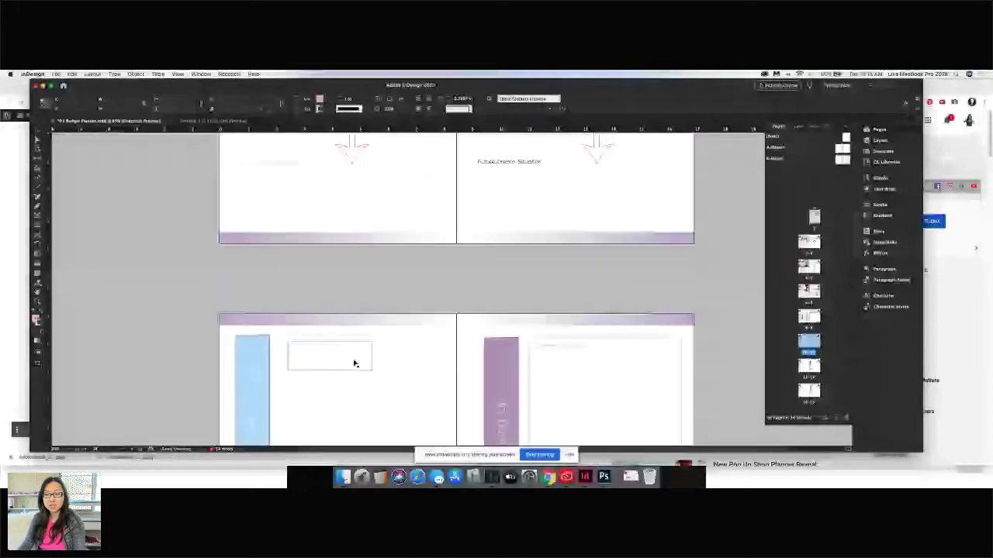
scroll(354, 365, "down", 6)
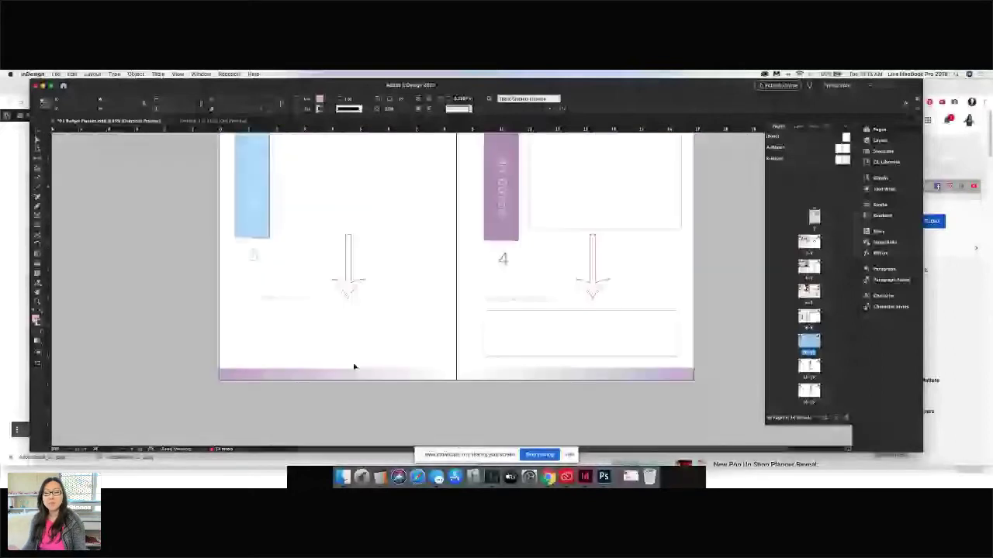
- Examine the quarterly goals spreads, from the 1st through the 4th quarter, with their goal and action step boxes
scroll(353, 366, "down", 7)
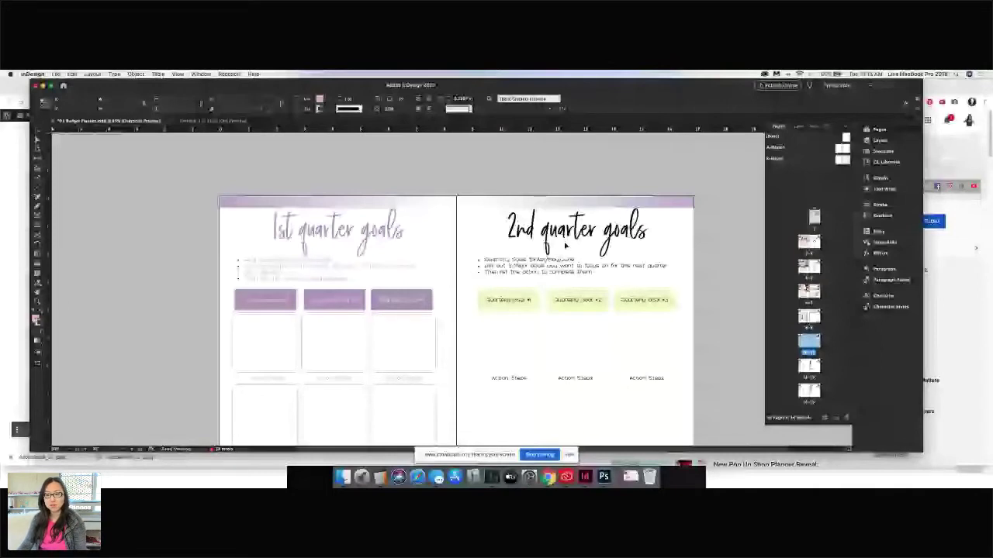
scroll(558, 279, "down", 1)
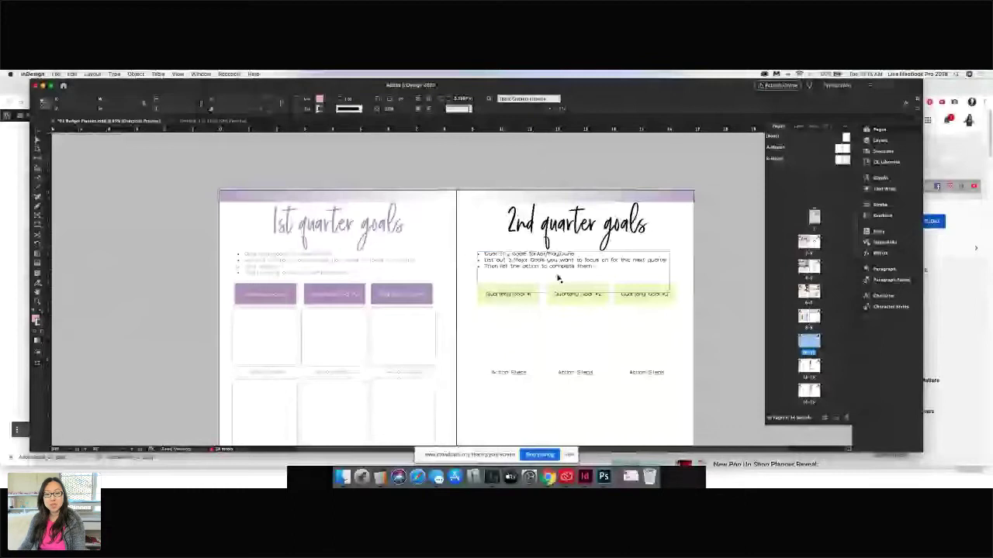
scroll(558, 278, "down", 3)
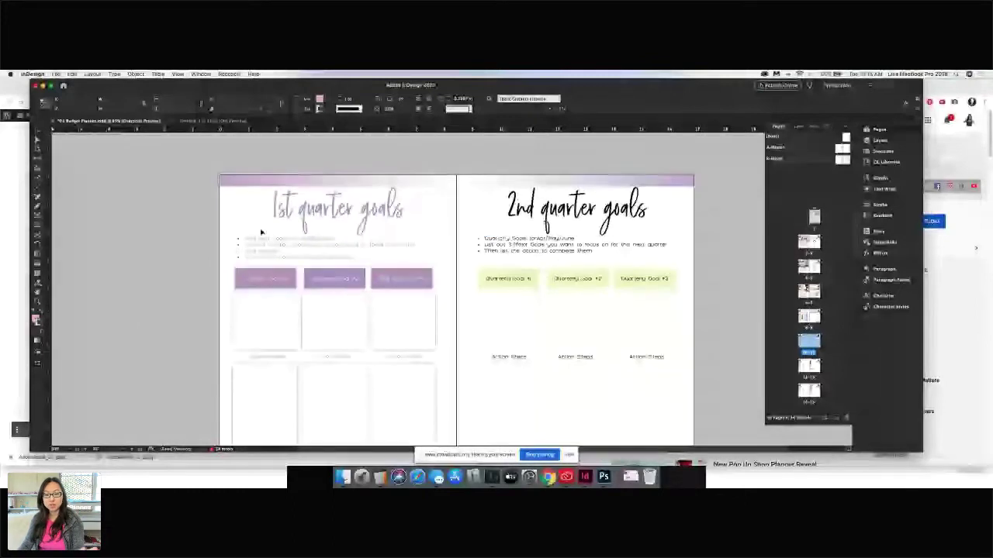
scroll(393, 275, "down", 10)
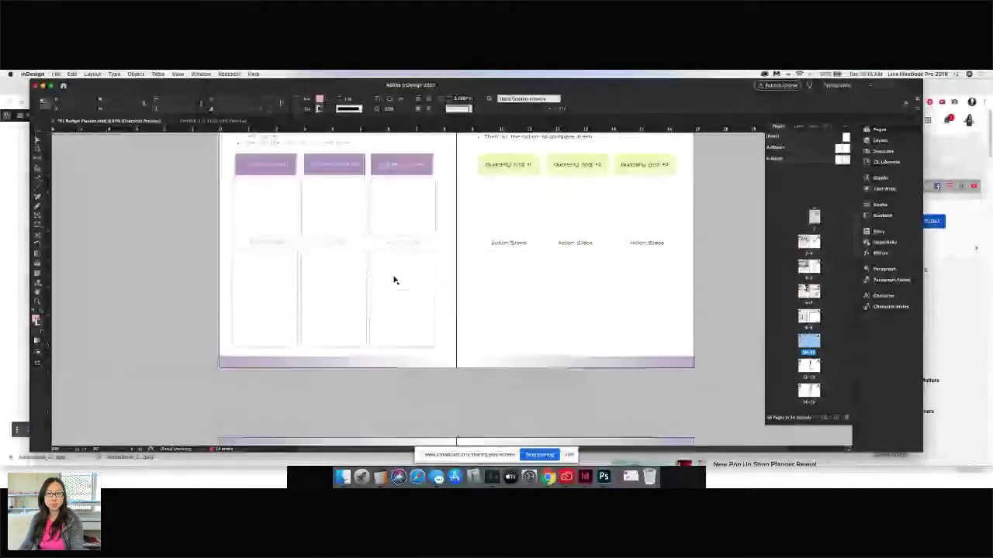
scroll(393, 280, "down", 20)
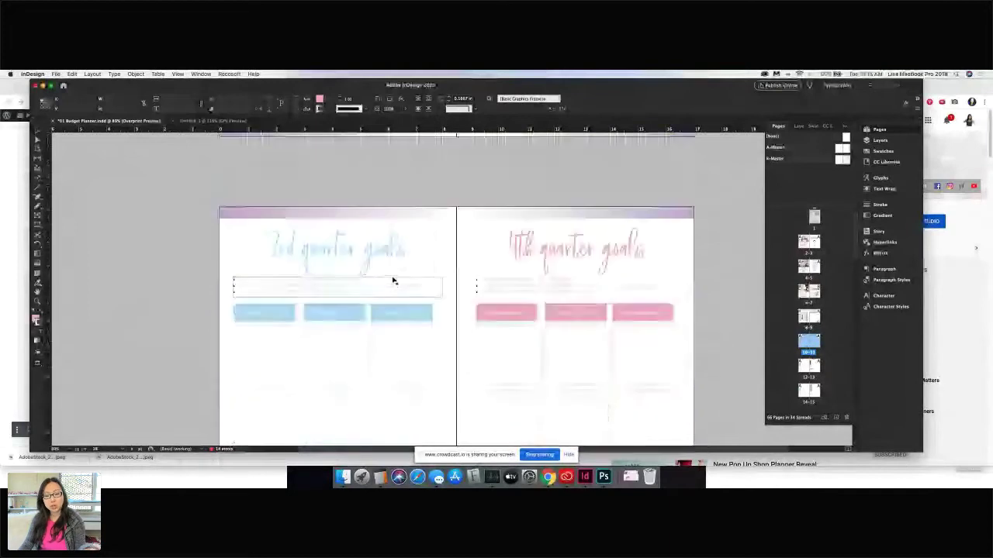
scroll(393, 278, "down", 6)
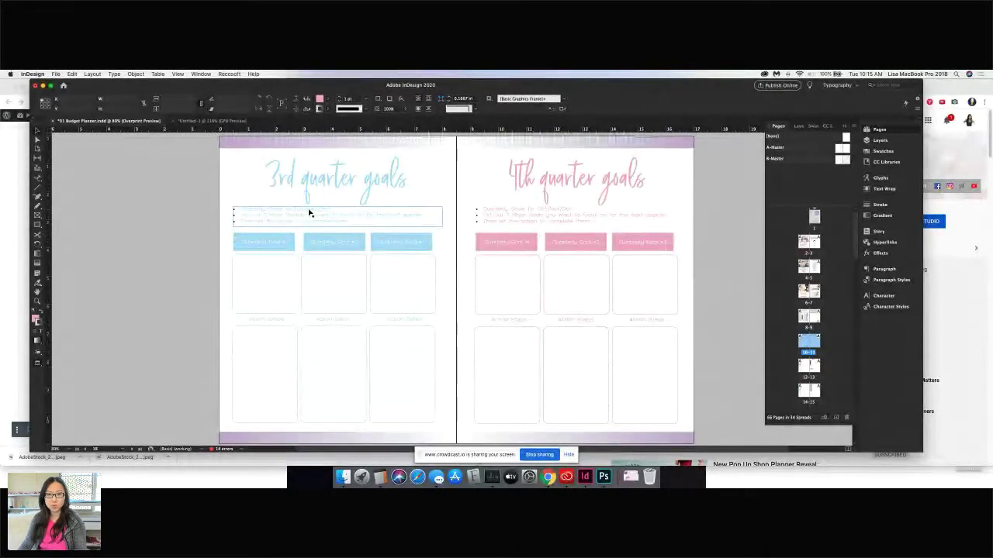
- Display the spread with the money quote page and the pillar one debt elimination divider
scroll(361, 220, "down", 20)
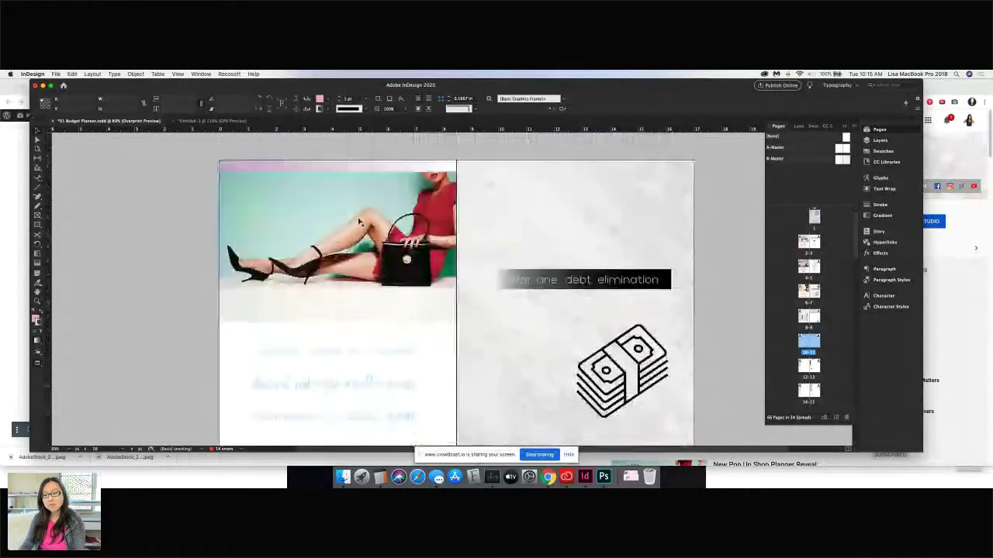
scroll(359, 222, "down", 5)
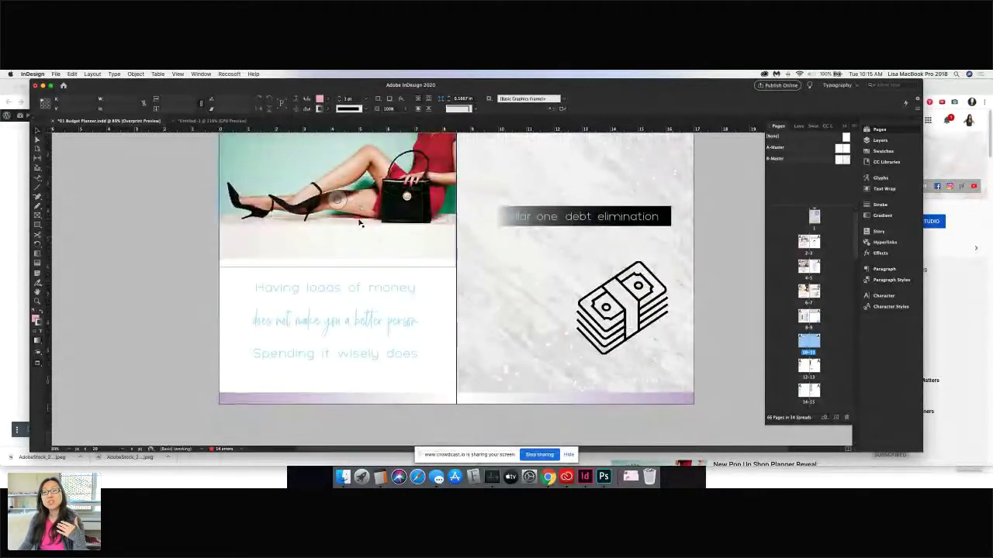
scroll(359, 223, "down", 2)
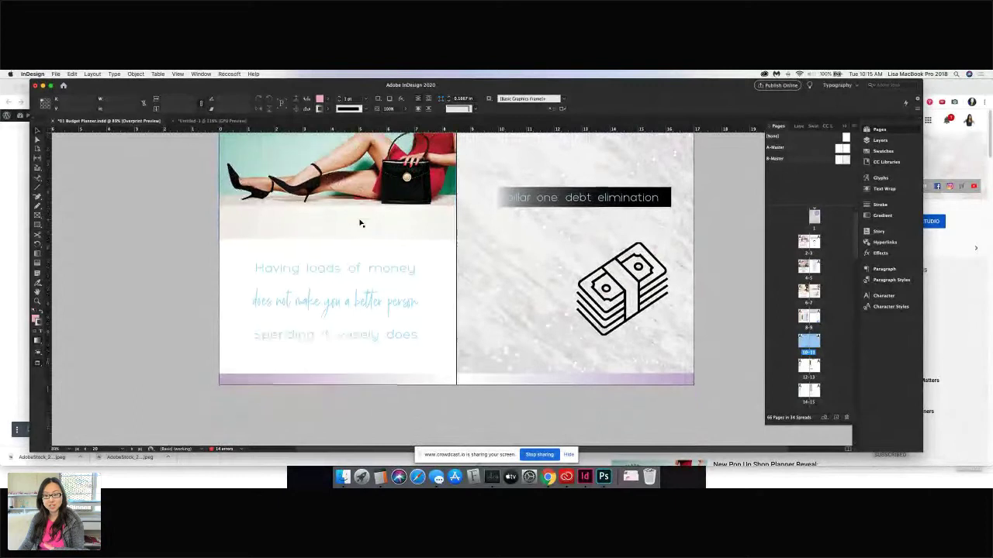
- Display the Debt Elimination worksheet and the matching "how should you pay it off" page for examination
scroll(377, 237, "down", 20)
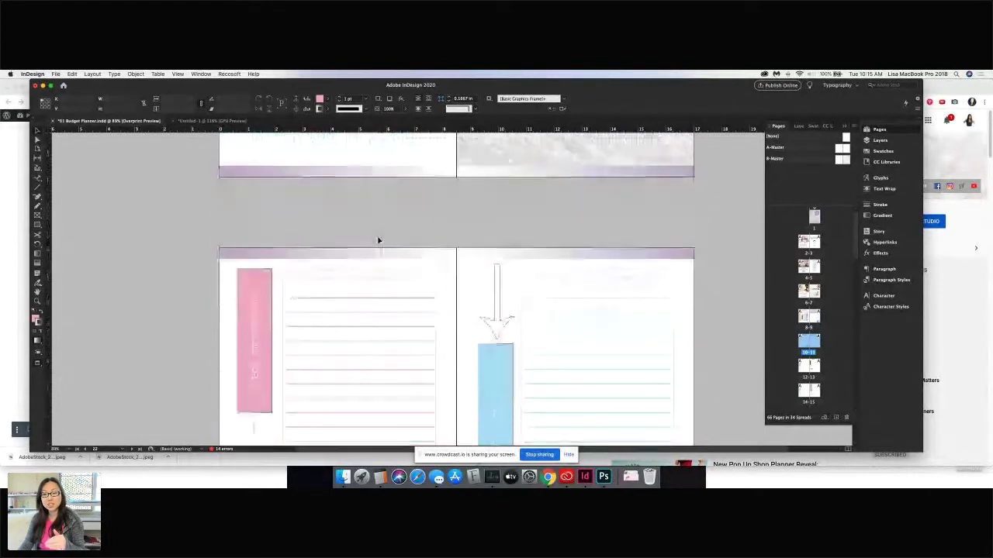
scroll(377, 239, "down", 6)
scroll(377, 240, "up", 4)
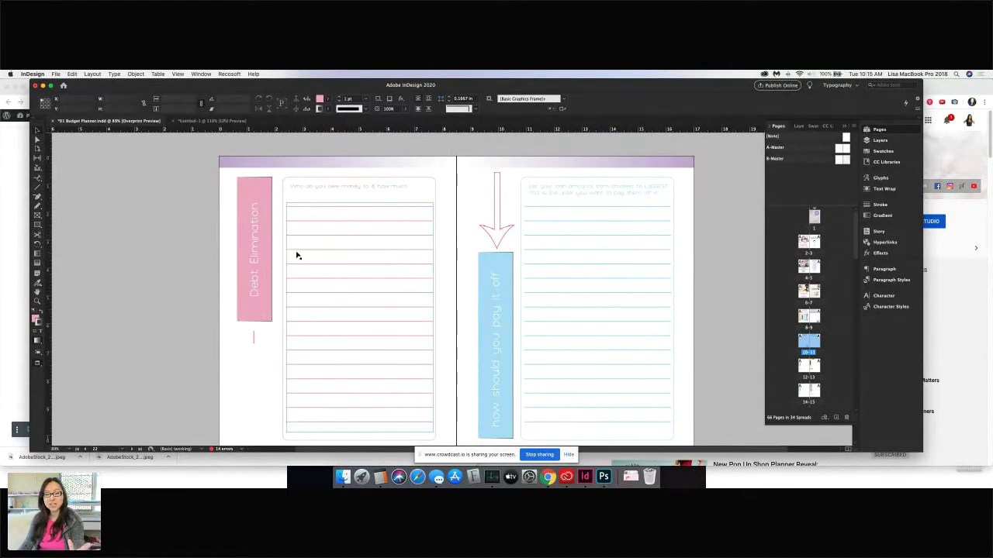
scroll(645, 284, "down", 2)
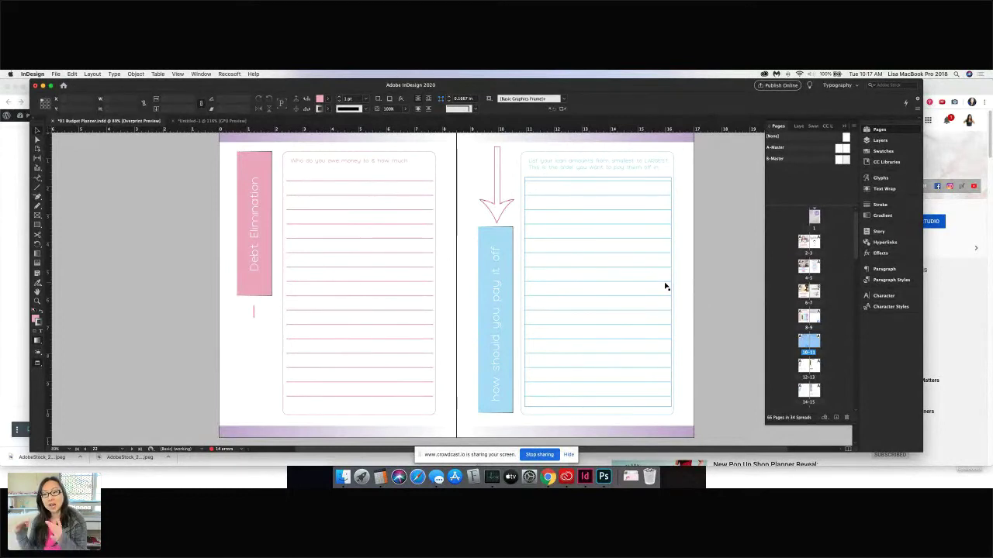
- Examine the fixed expenses spread and its vendor, amount and due date table
scroll(658, 284, "down", 10)
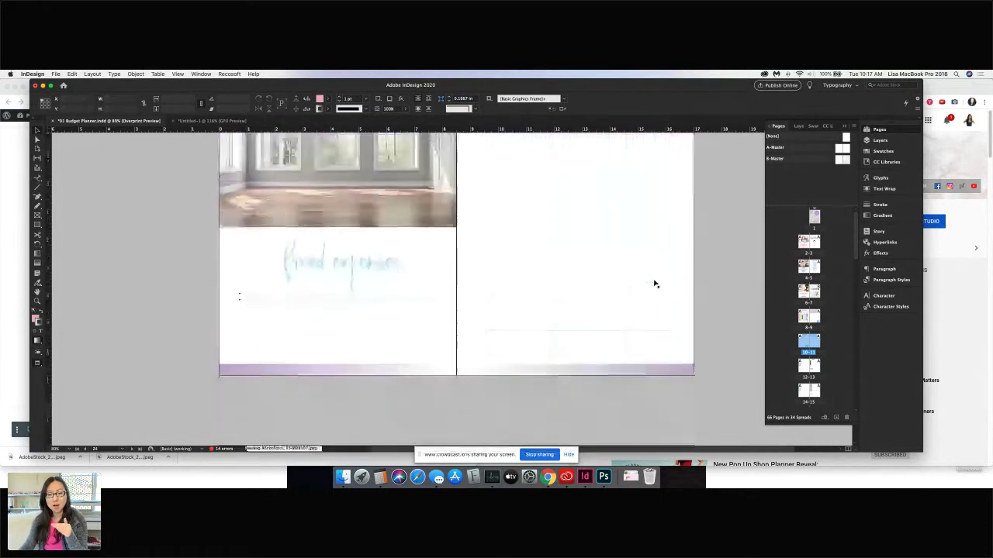
scroll(645, 278, "up", 5)
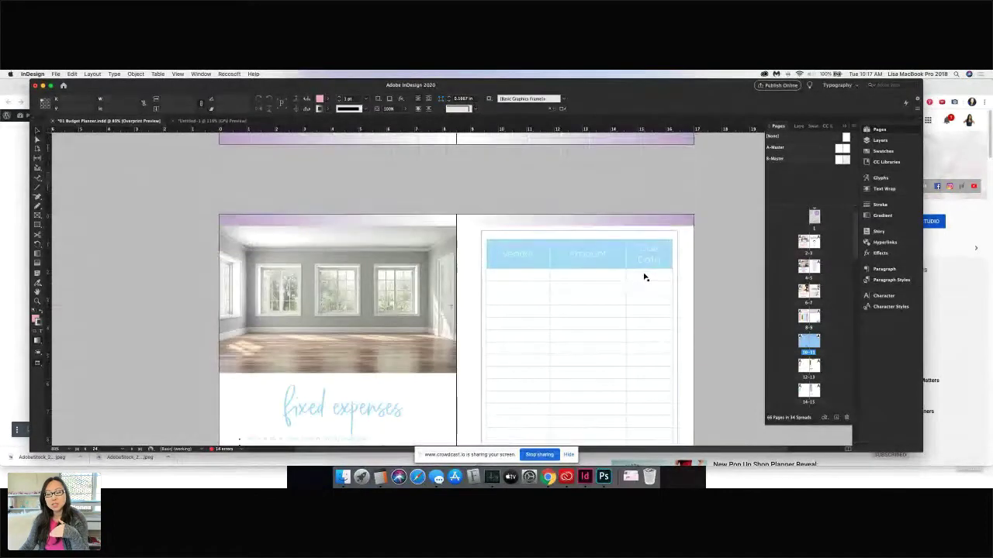
scroll(643, 277, "down", 4)
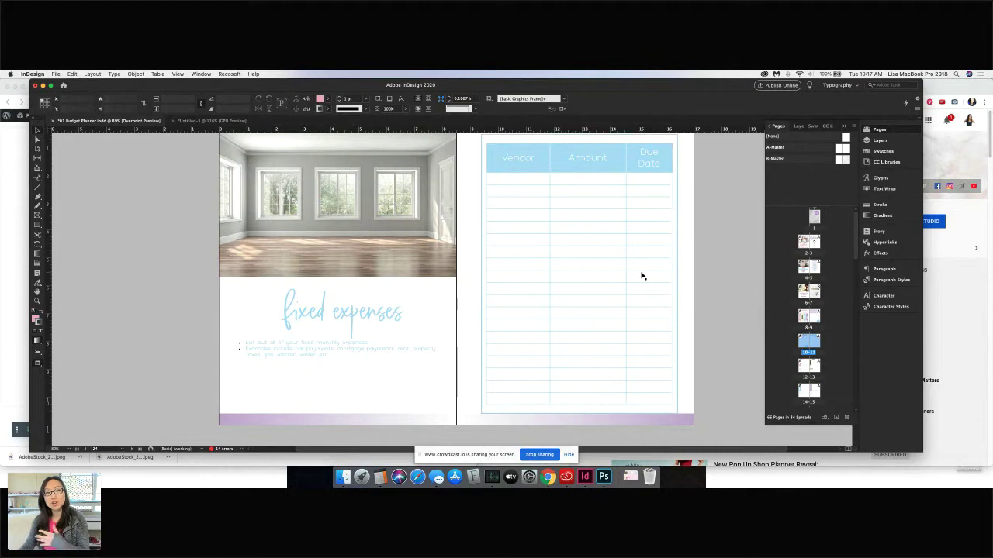
scroll(616, 294, "down", 5)
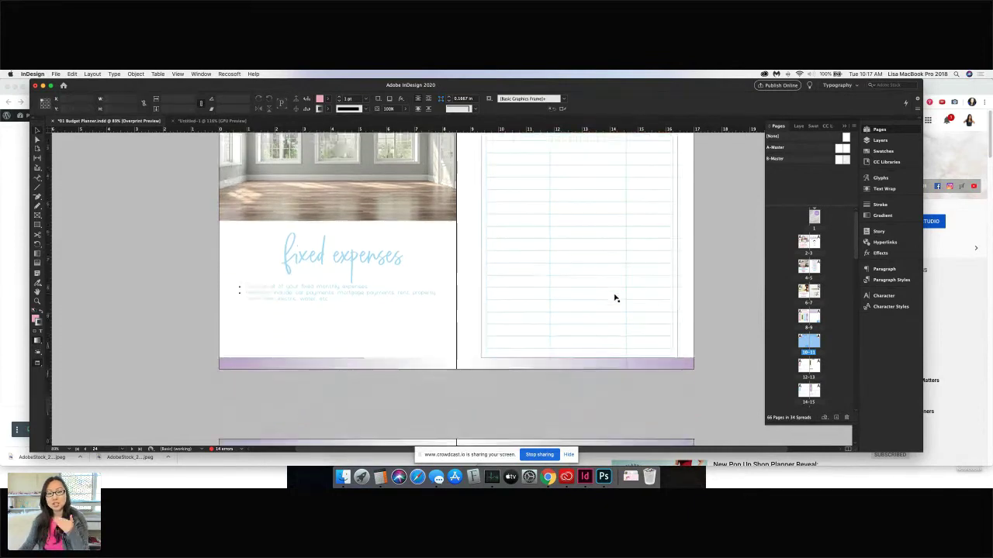
- Examine the variable expenses spread with its instructions and pink vendor table
scroll(612, 298, "down", 3)
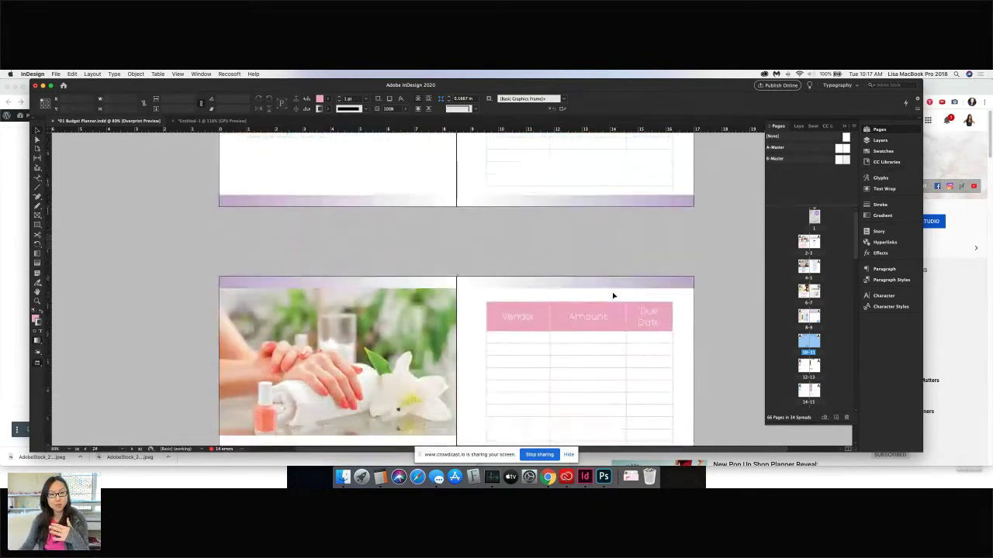
scroll(605, 337, "down", 8)
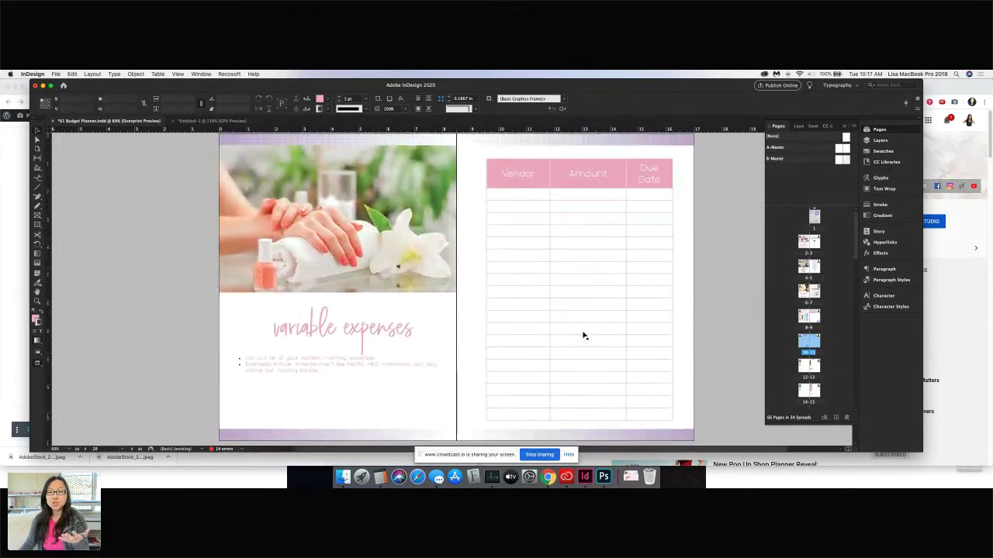
scroll(584, 336, "down", 1)
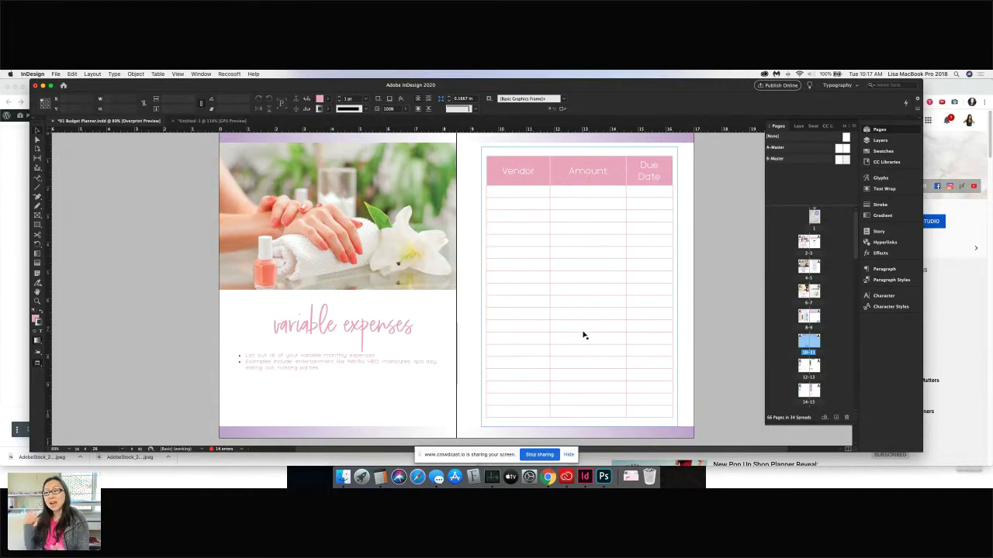
scroll(572, 311, "down", 1)
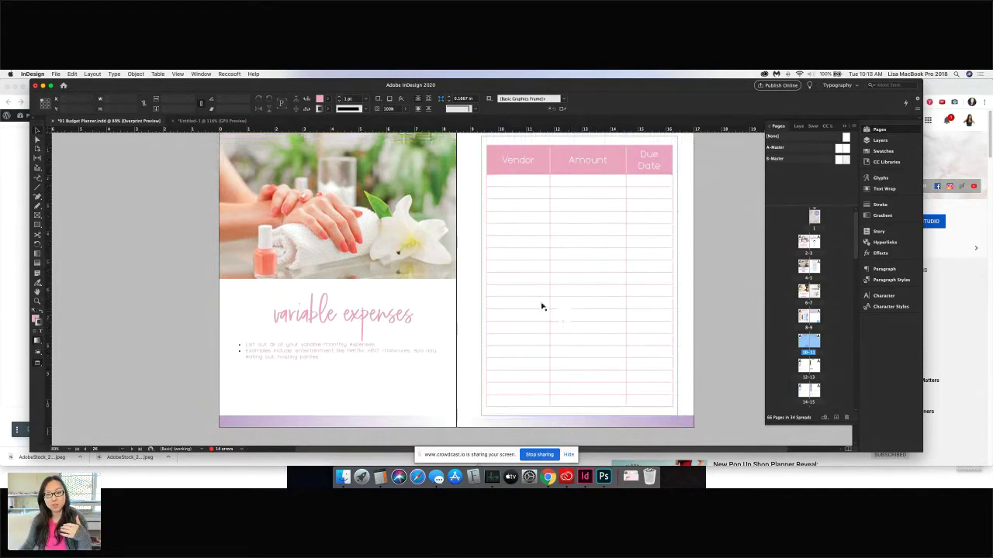
- Look through the "what can you eliminate" spread and the "can you make more income" spread with their tables
scroll(541, 305, "down", 10)
scroll(488, 287, "down", 5)
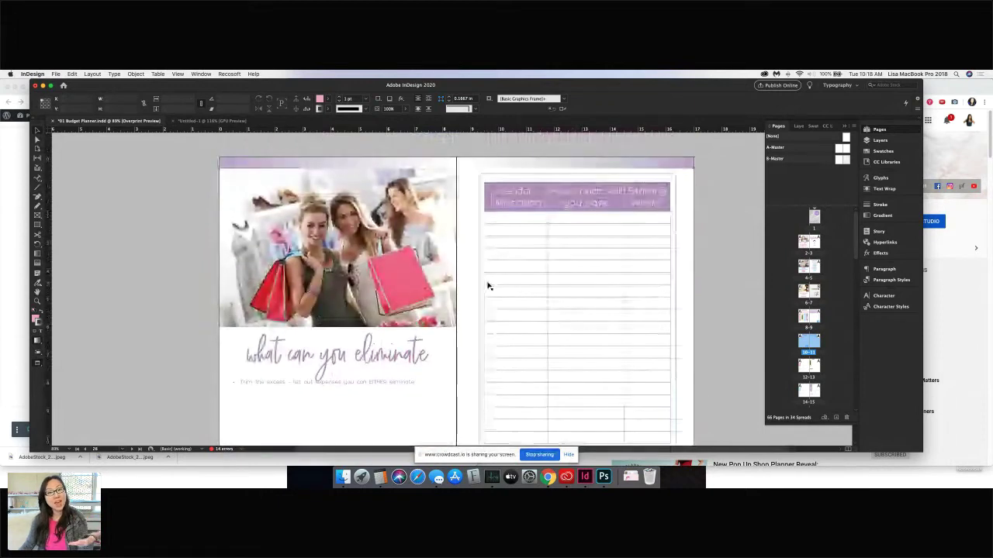
scroll(487, 287, "down", 2)
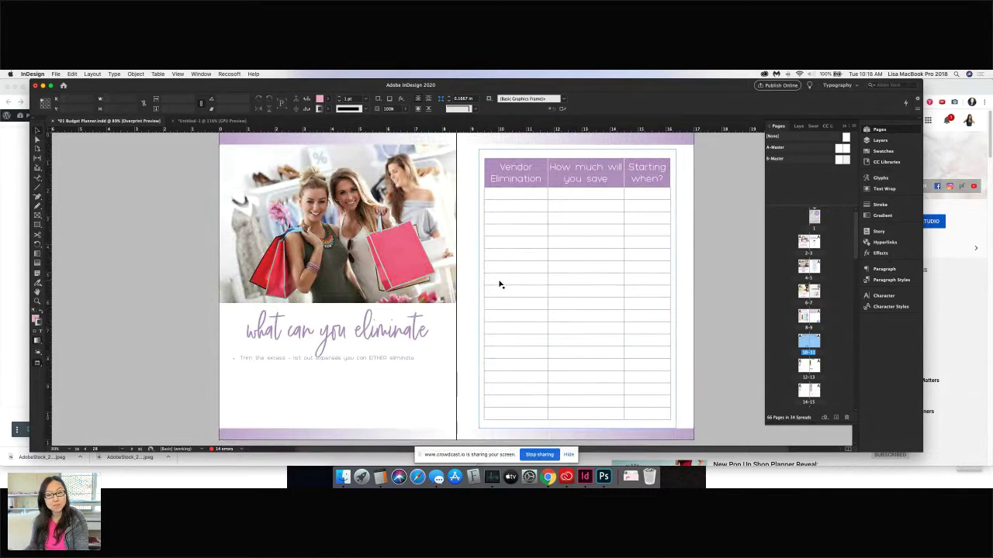
scroll(479, 289, "down", 5)
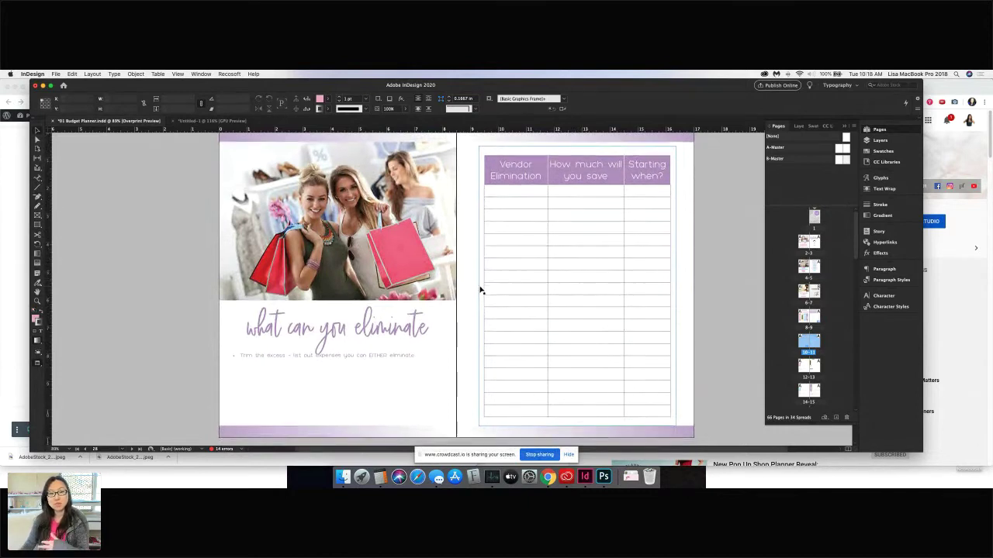
scroll(480, 288, "down", 10)
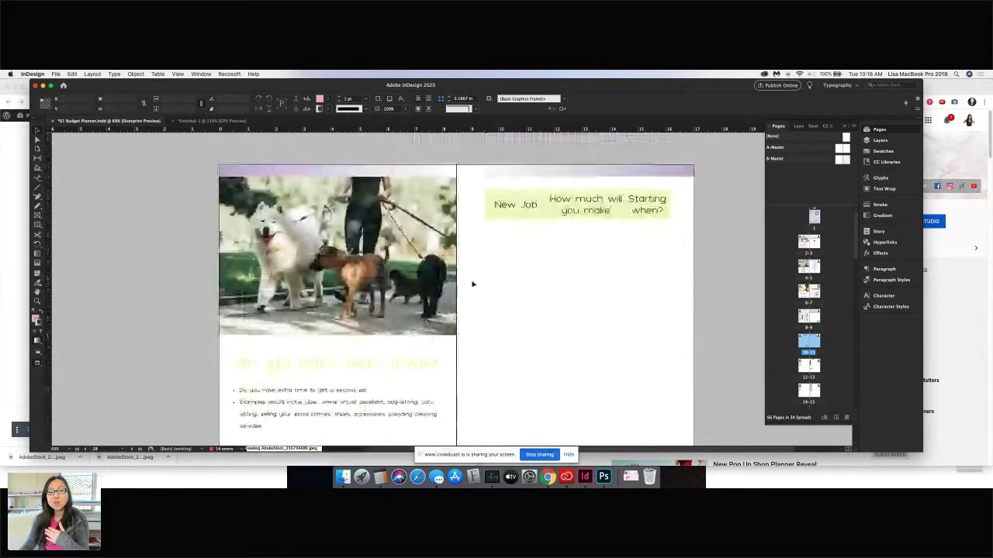
scroll(470, 284, "down", 1)
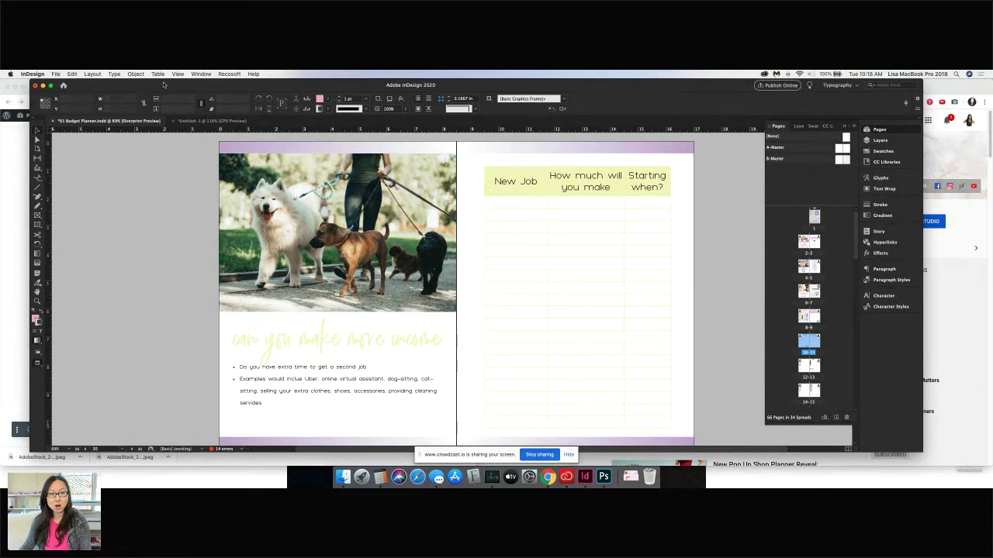
- Move the InDesign window aside, check the Crowdcast event chat in Chrome, and return to InDesign
left_click_drag(163, 83, 525, 72)
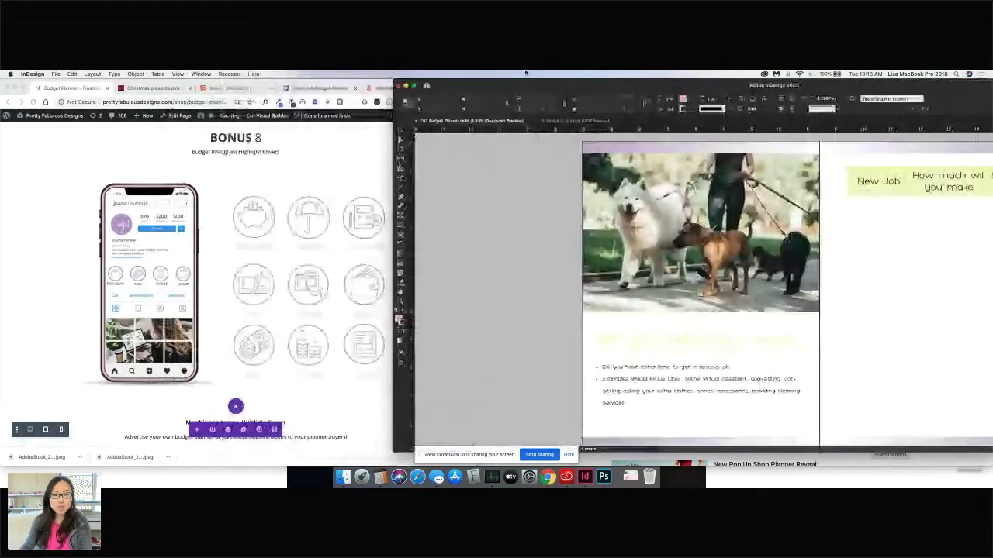
left_click(335, 153)
left_click(404, 88)
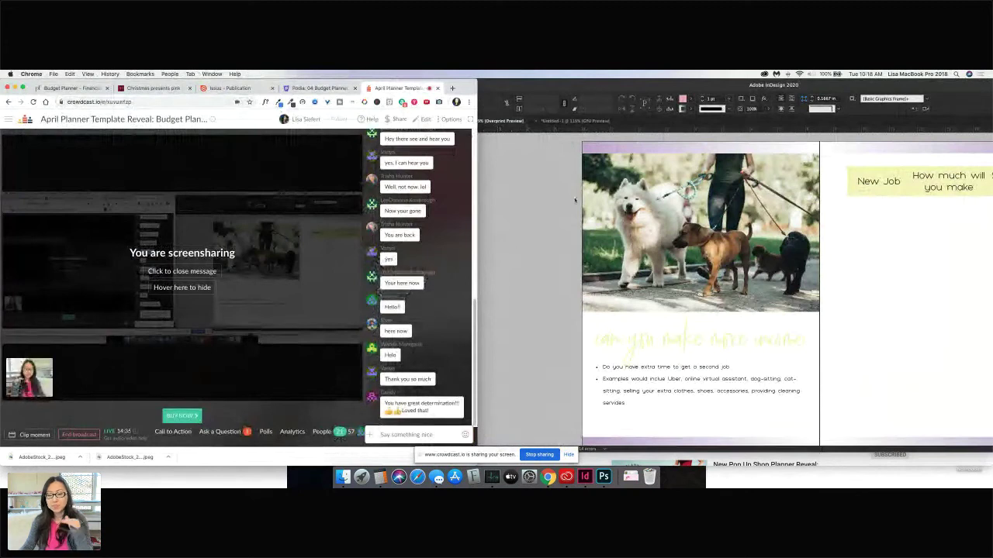
left_click(503, 80)
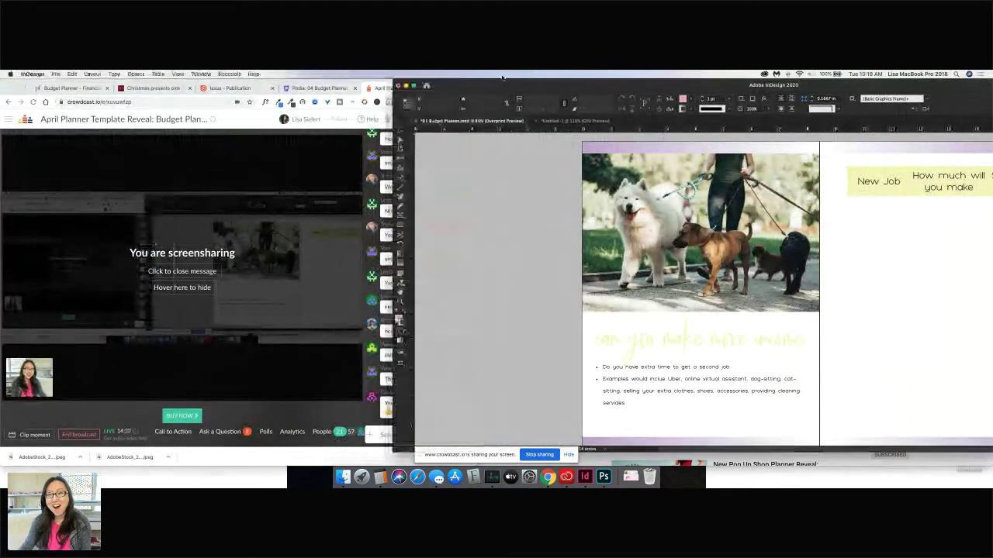
- Reposition and enlarge the InDesign window, and show the flower quote spread with the part two monthly budget page
left_click_drag(493, 86, 403, 82)
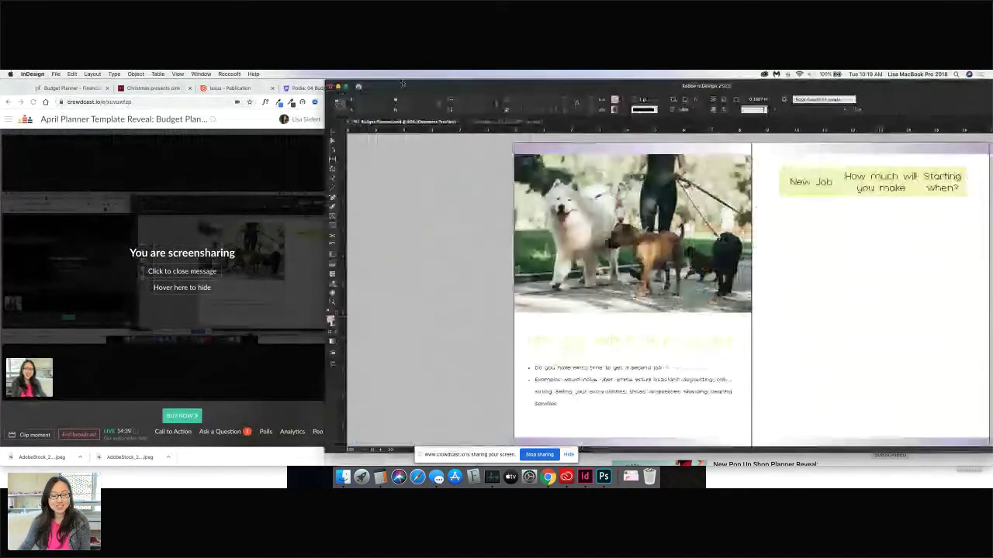
double_click(403, 83)
scroll(399, 332, "down", 5)
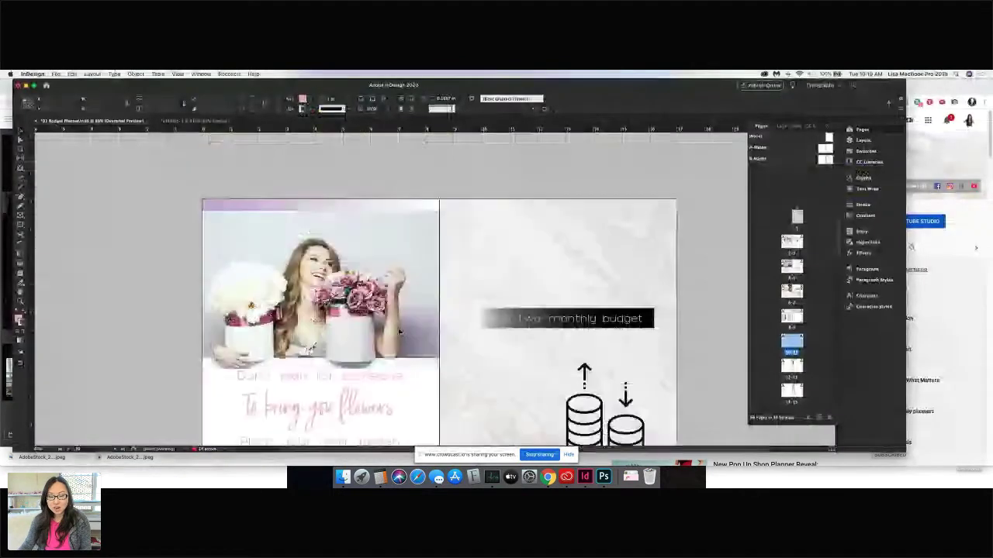
scroll(398, 332, "down", 2)
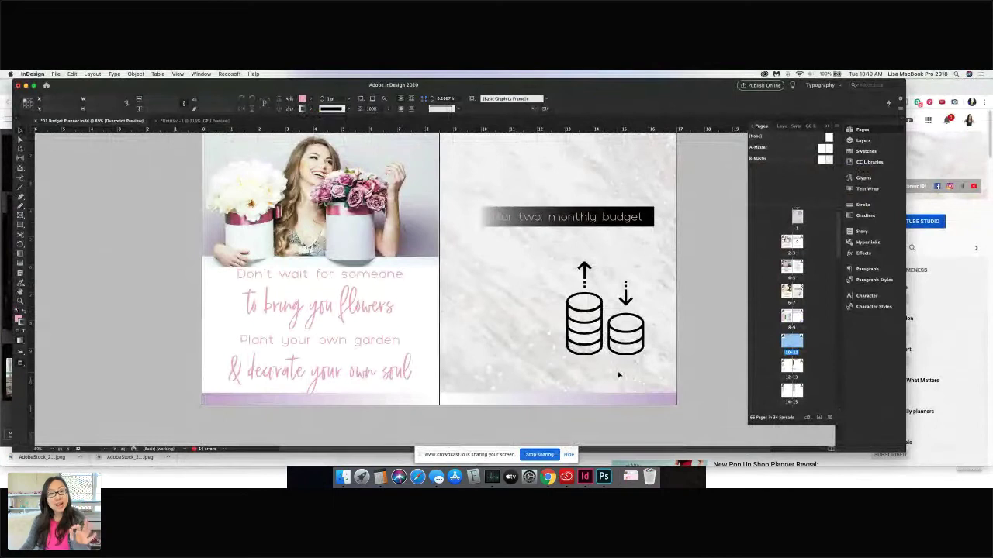
- Go to the January and February bills spread and select the January Bills table frame
scroll(637, 371, "down", 1)
scroll(637, 371, "down", 8)
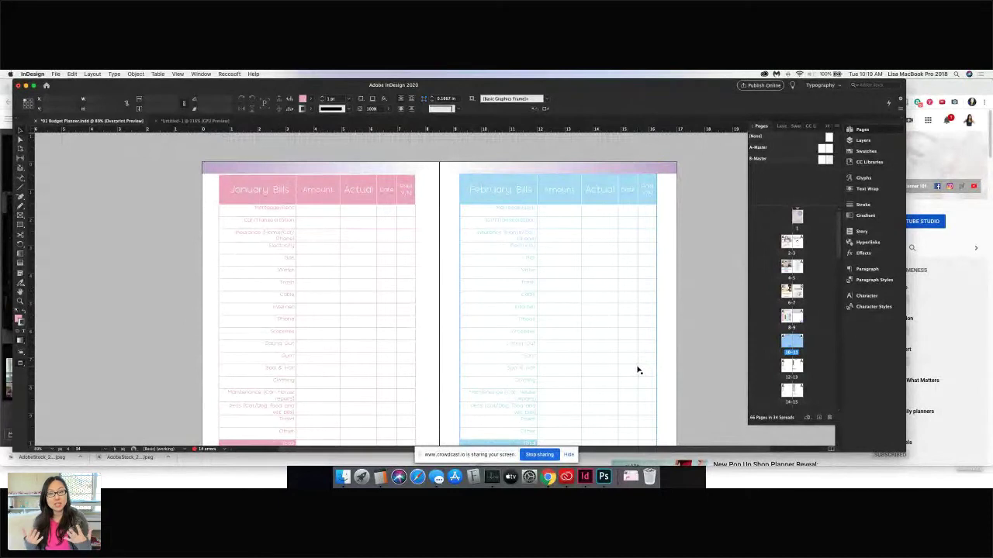
left_click(299, 292)
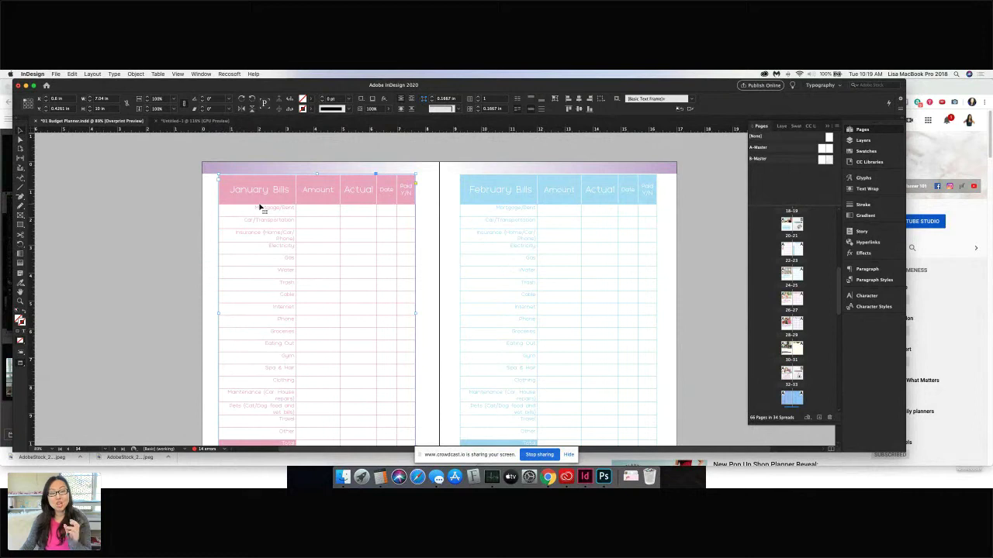
- On page 2 of the untitled document, draw a large text frame and enter random filler text in it
left_click(194, 121)
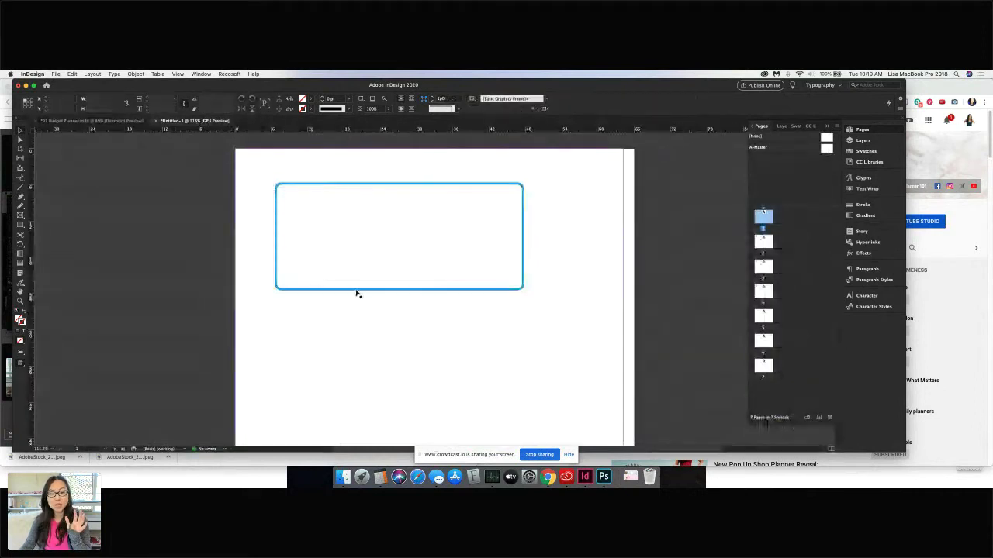
scroll(313, 325, "down", 2)
scroll(312, 325, "up", 2)
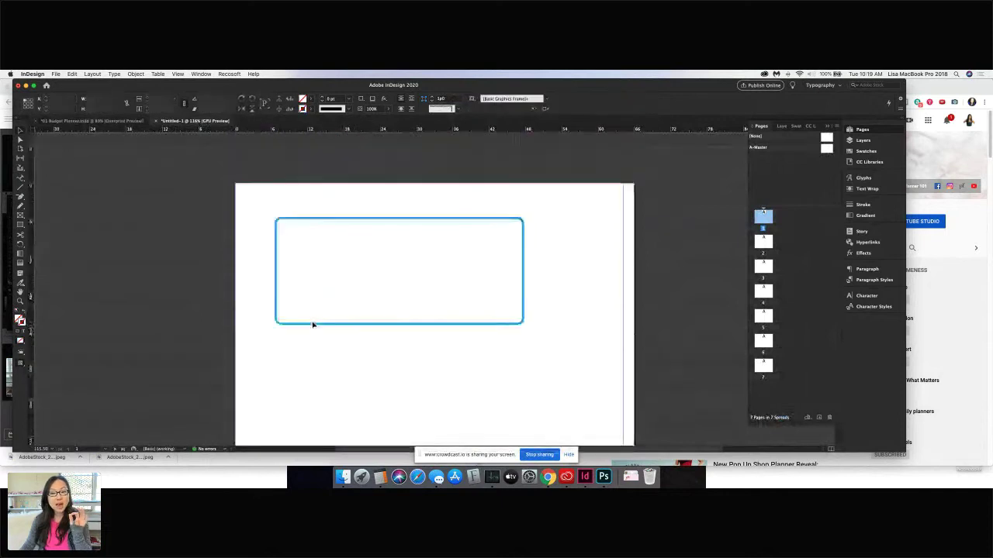
scroll(313, 322, "down", 10)
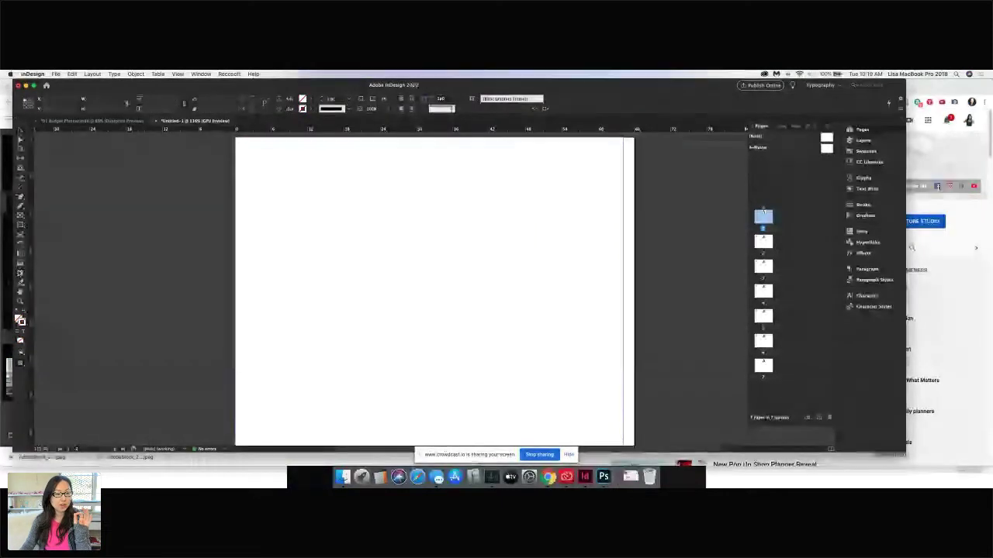
left_click(21, 179)
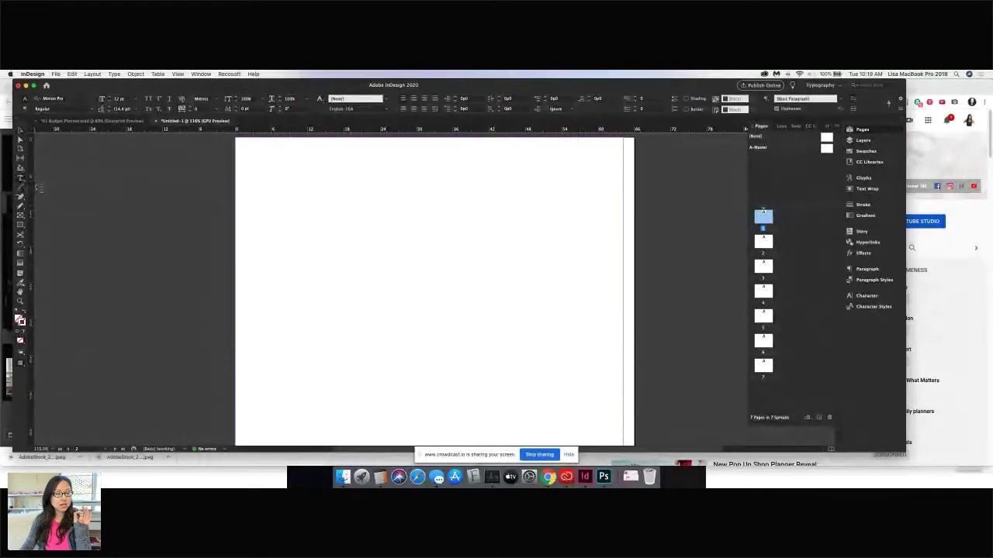
left_click_drag(279, 160, 497, 413)
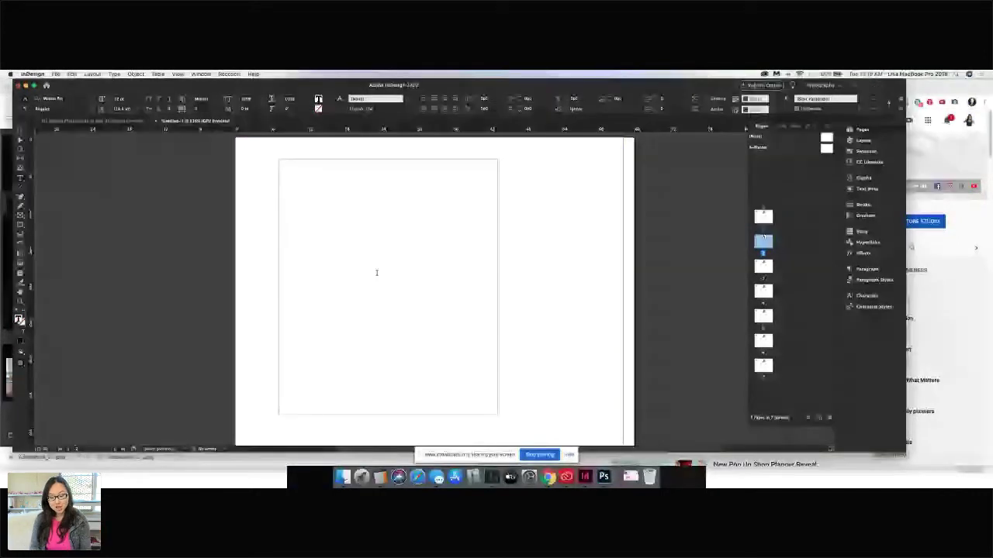
type("lkdfjlkwejflka")
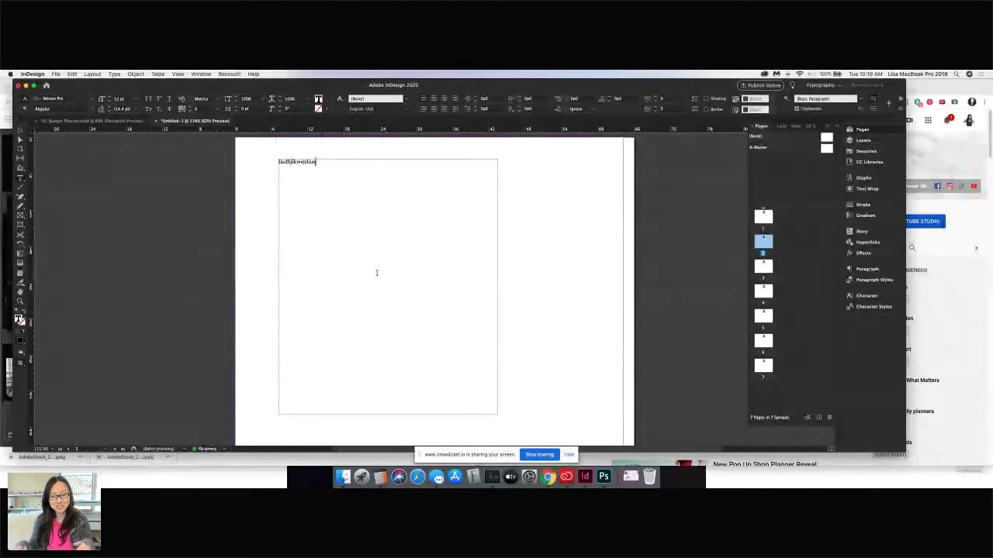
- Place the text cursor within the filler text and insert a table with 20 body rows and 4 columns
key("super+a")
left_click(344, 215)
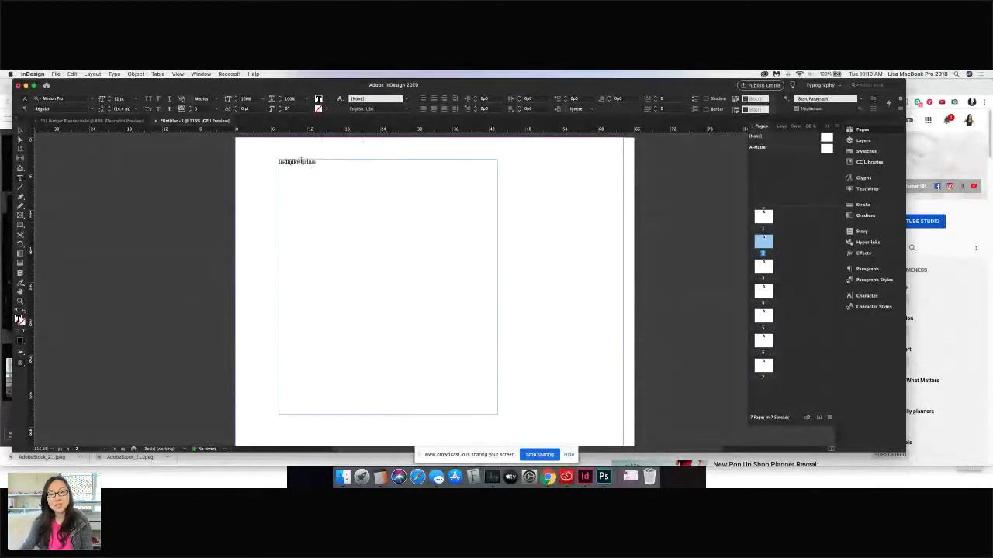
left_click(158, 74)
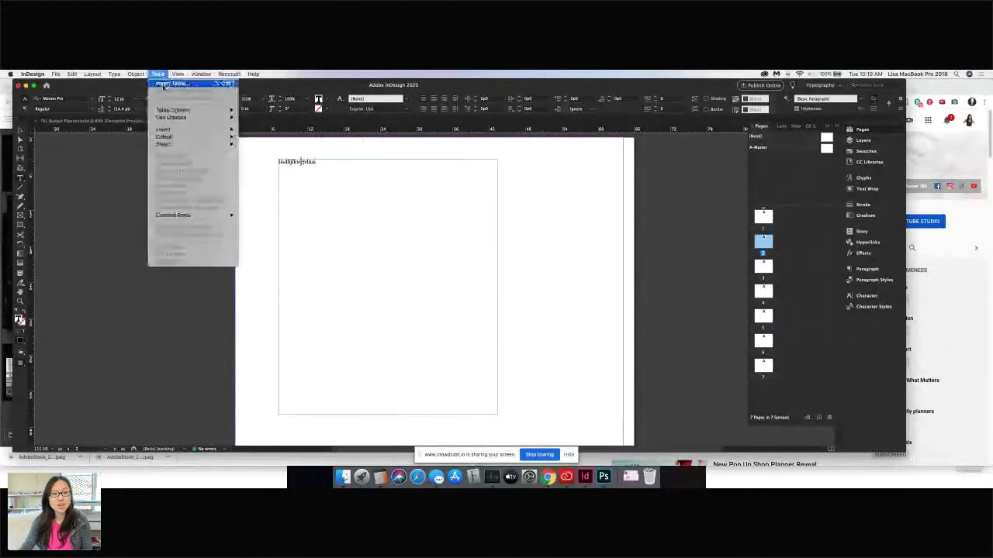
left_click(164, 84)
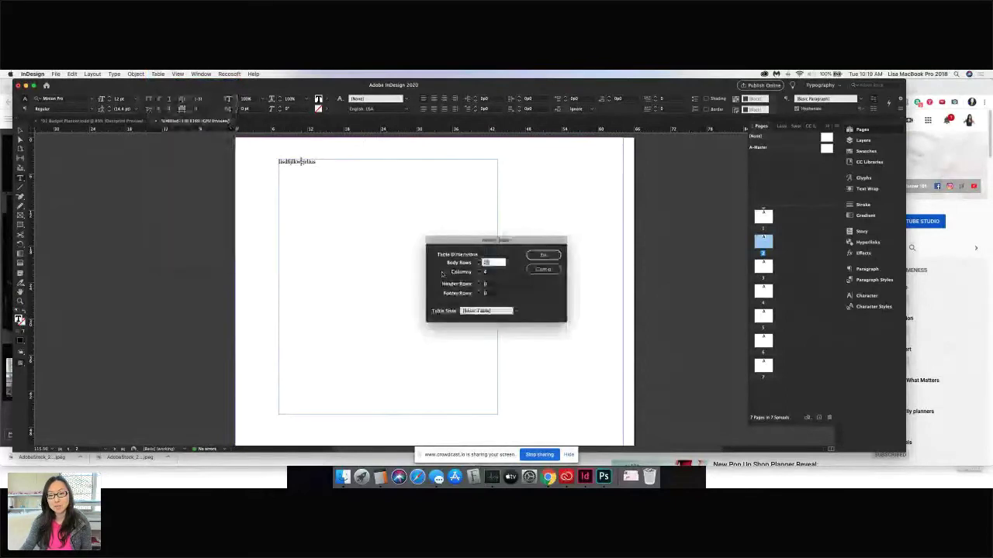
left_click(542, 256)
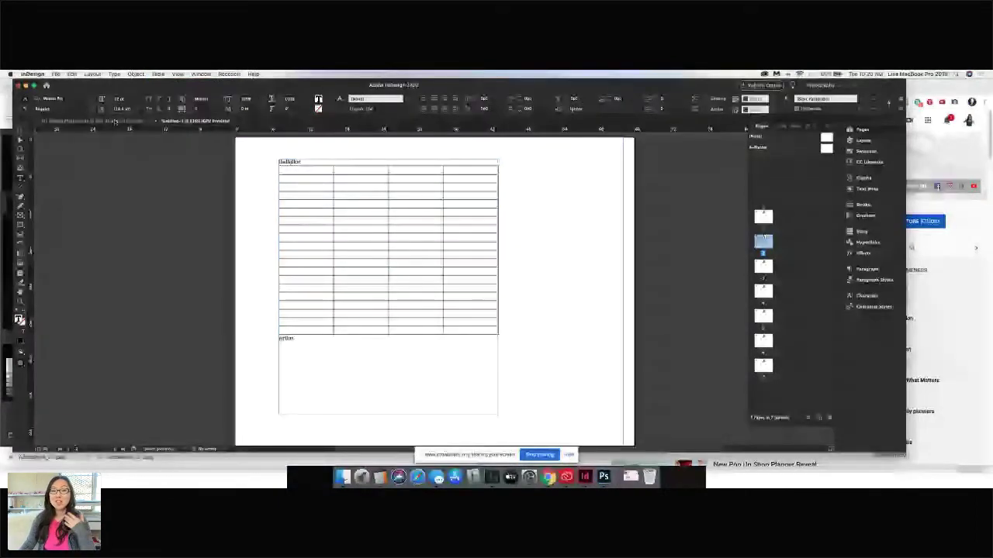
- Deselect the text frame, show the Create Table command, and return to the Budget Planner document
left_click(540, 226)
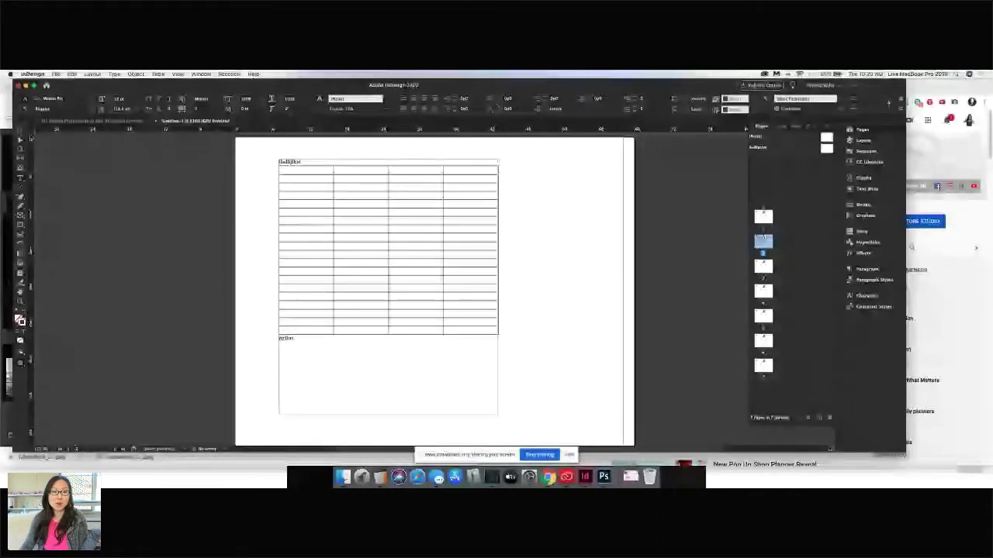
left_click(158, 74)
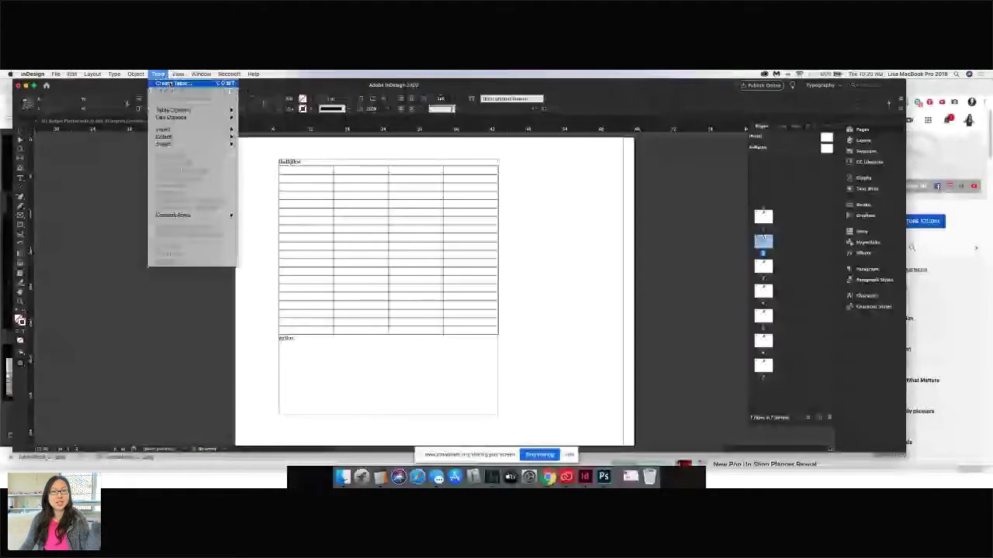
key("Escape")
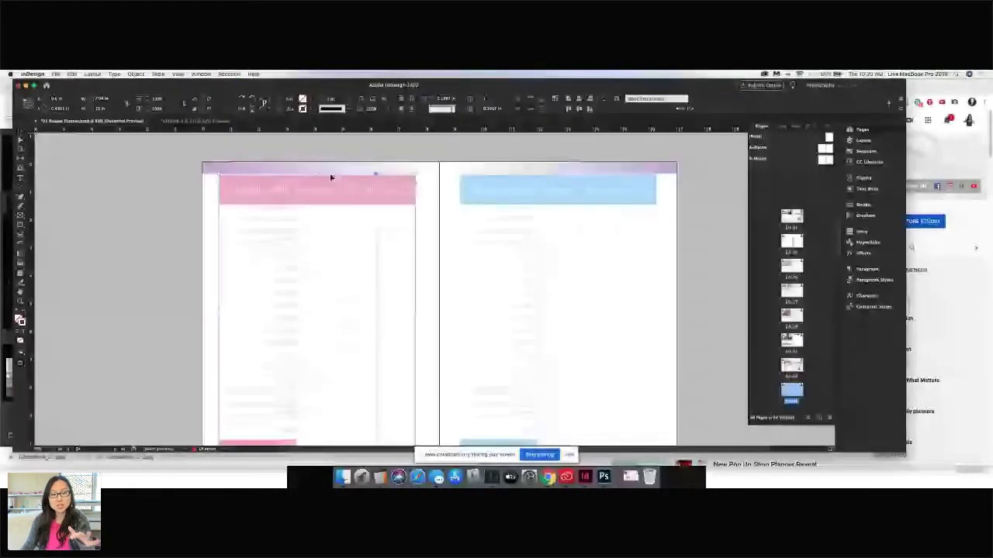
- Select the Mortgage/Rent row of the January Bills table and show the available table commands for it
left_click(277, 206)
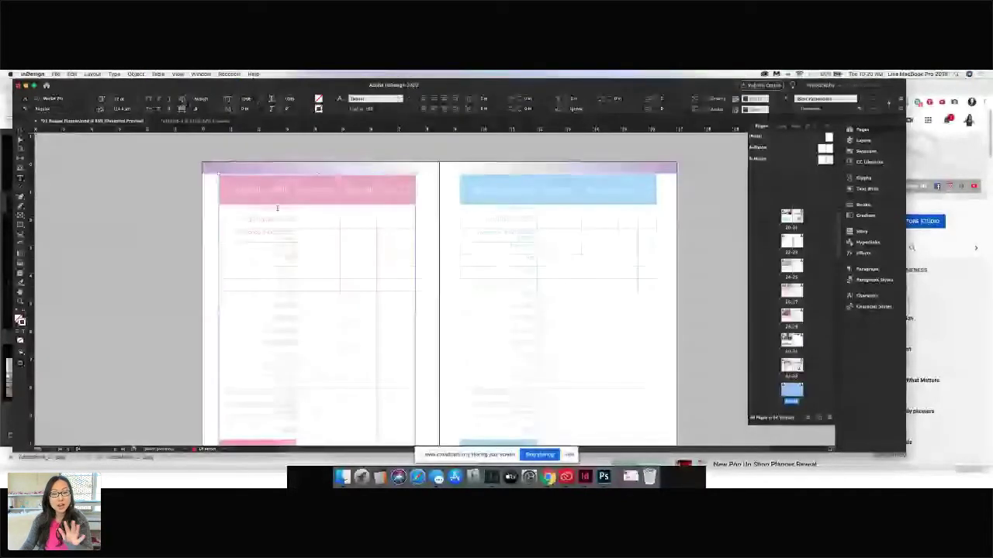
left_click_drag(266, 211, 421, 209)
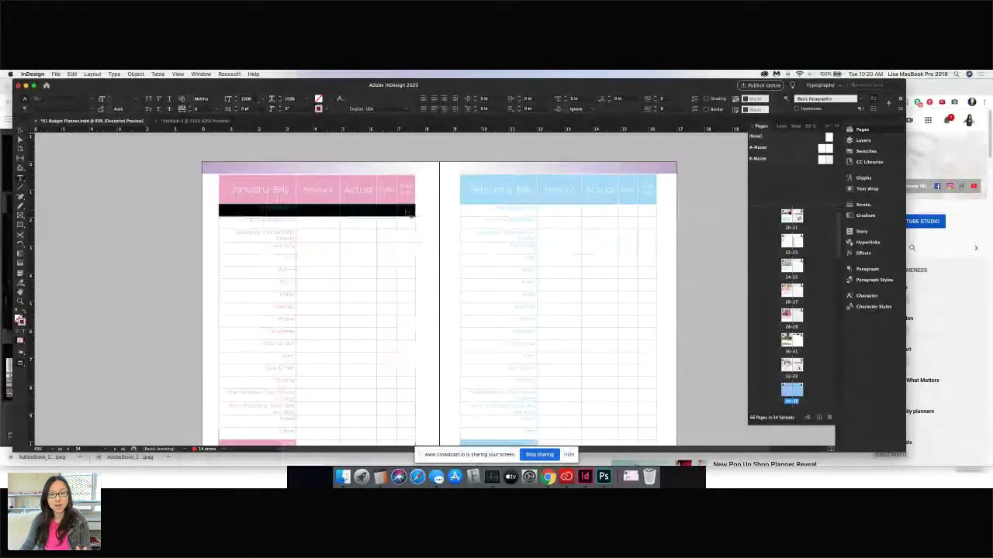
right_click(409, 213)
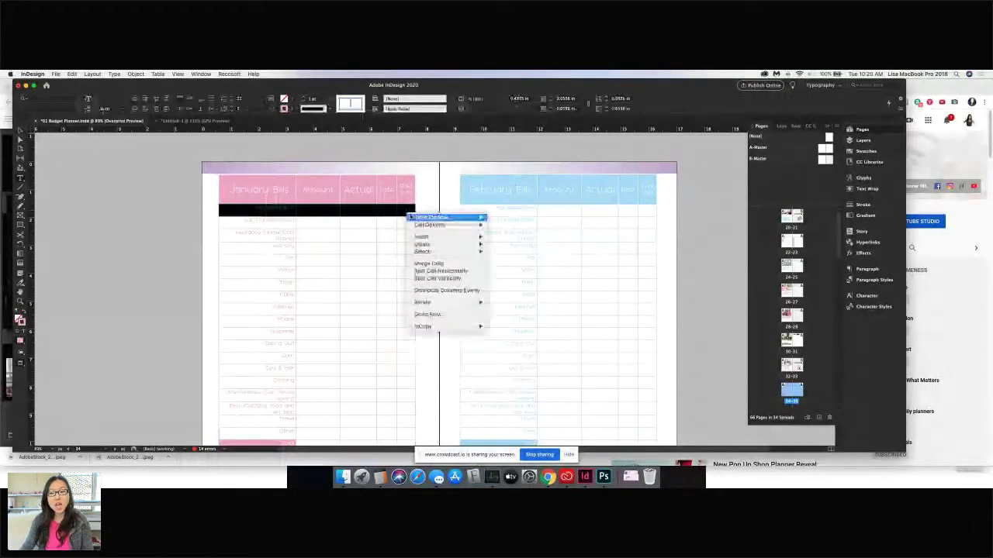
mouse_move(434, 237)
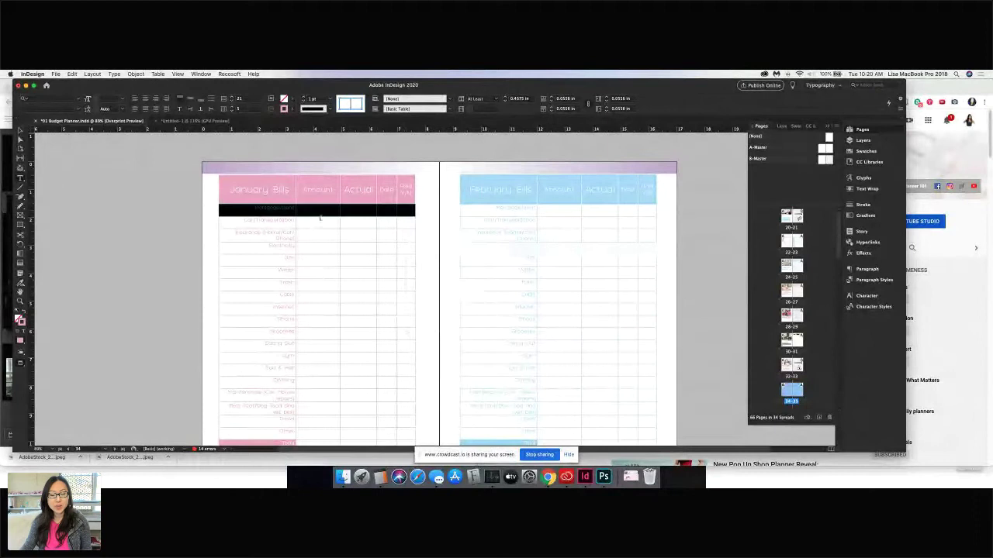
- Highlight the expense category cells in the January Bills table, from Mortgage/Rent downward, to review the listed bill types
scroll(321, 219, "down", 2)
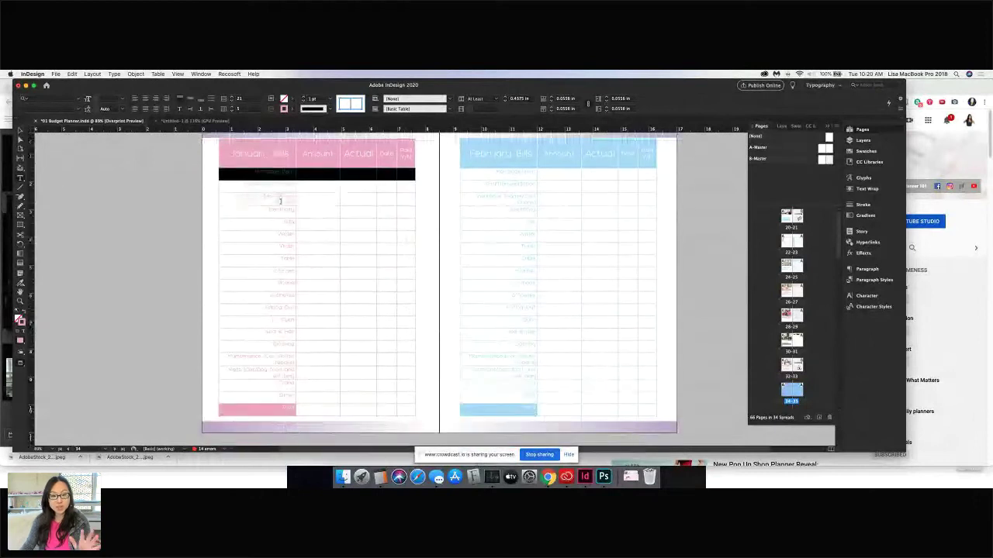
left_click(283, 173)
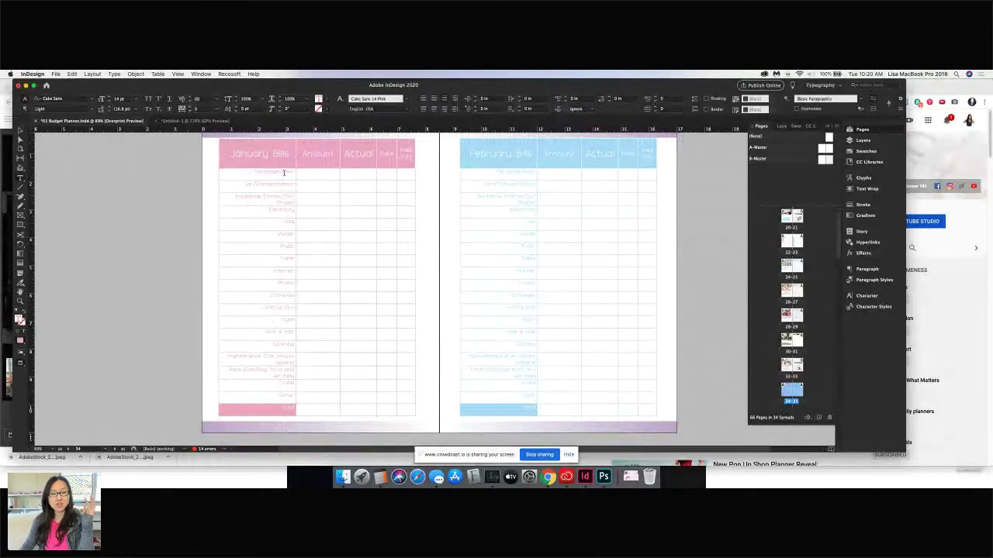
left_click_drag(284, 174, 289, 378)
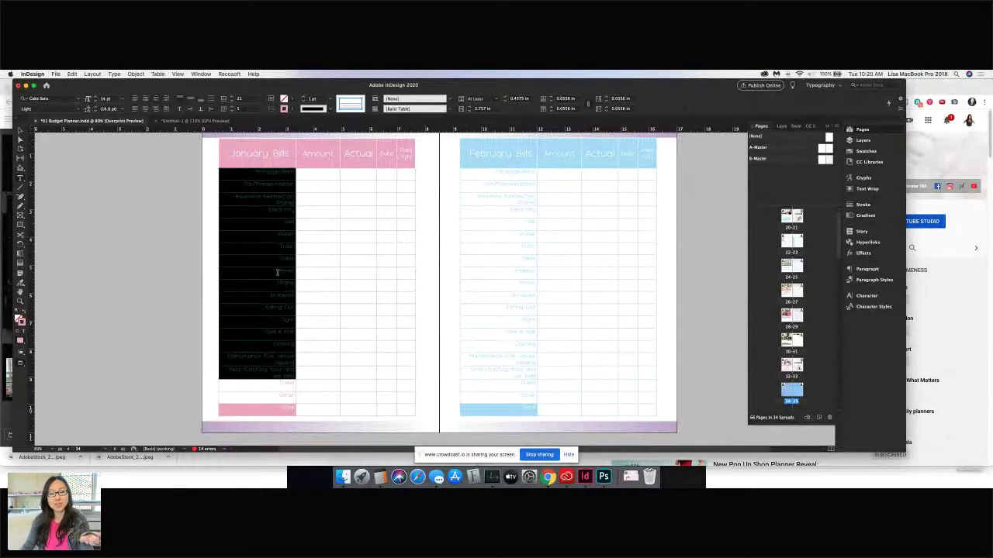
left_click(286, 269)
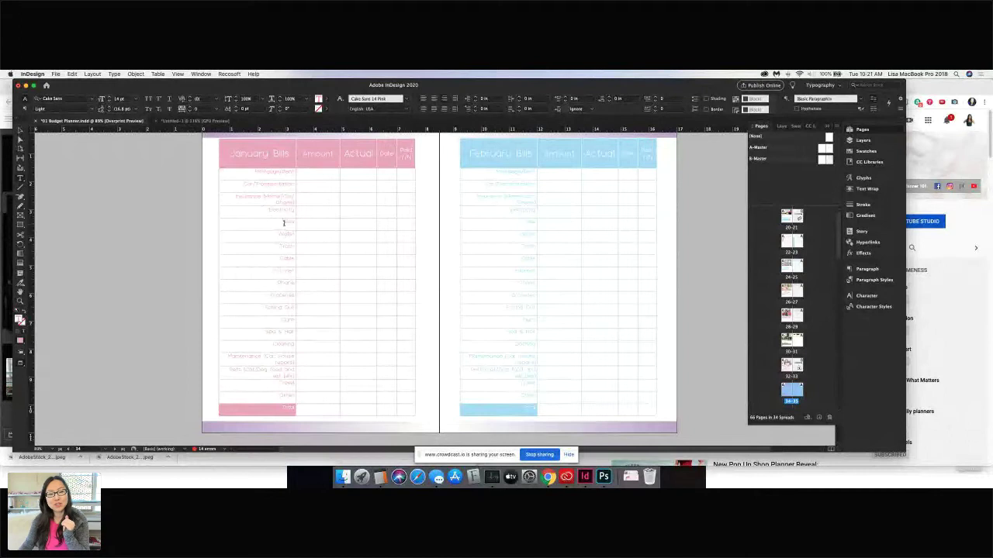
left_click(284, 223)
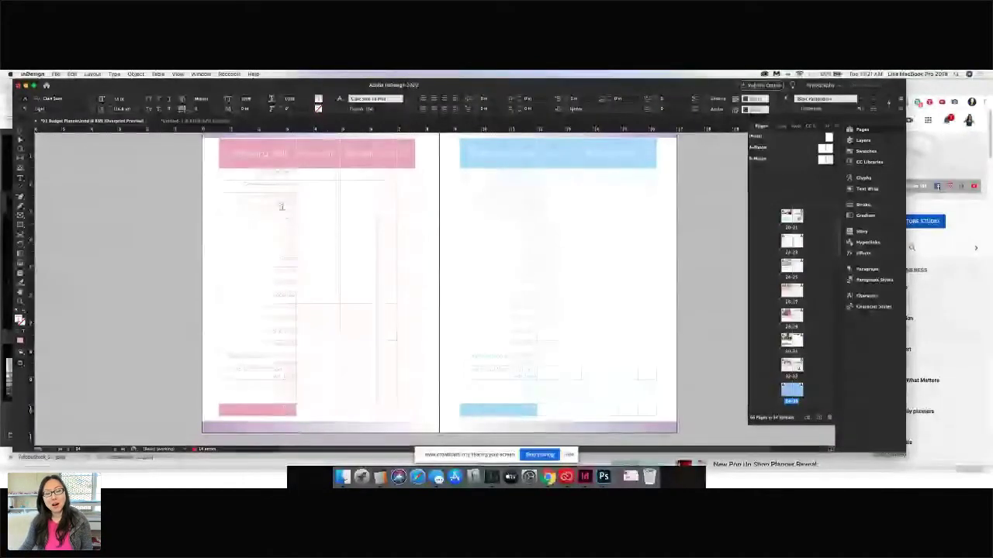
left_click_drag(287, 175, 283, 318)
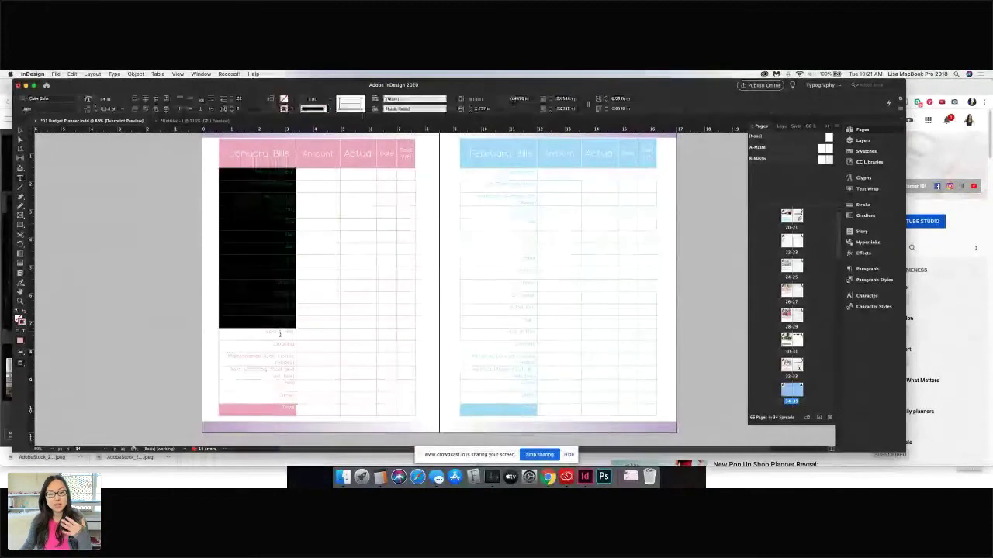
scroll(285, 353, "down", 5)
scroll(287, 359, "up", 4)
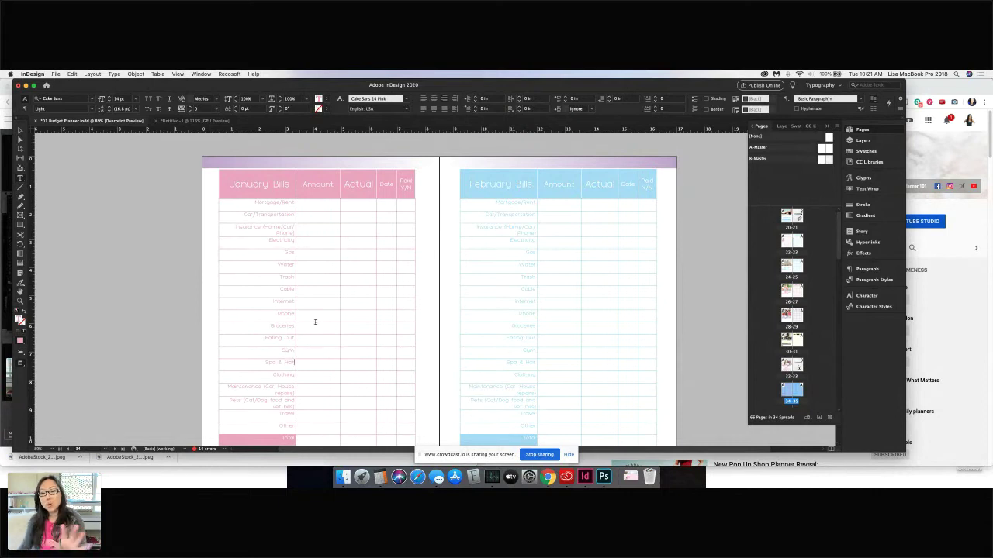
- Look through the remaining monthly bills spreads, from March to December
scroll(372, 326, "down", 10)
scroll(404, 327, "down", 10)
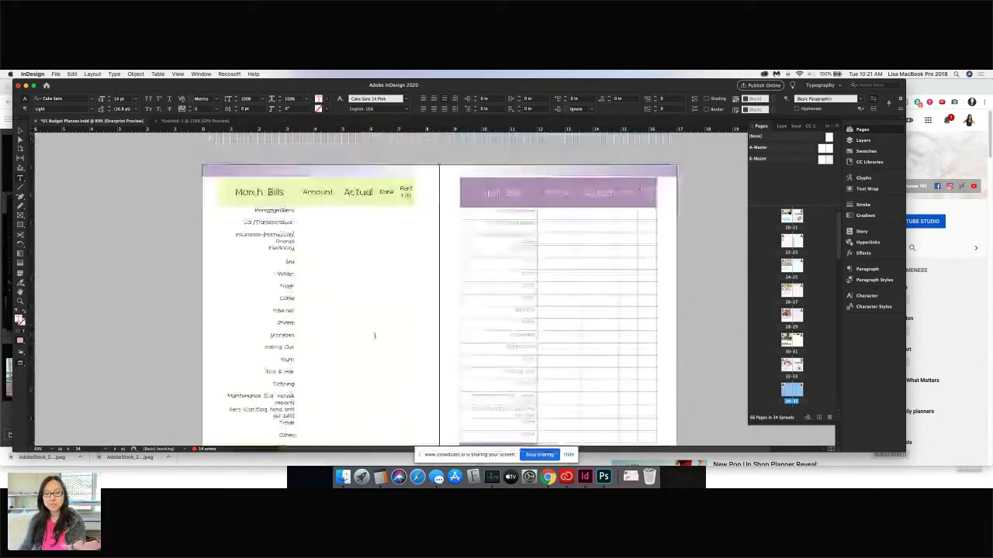
scroll(380, 366, "down", 10)
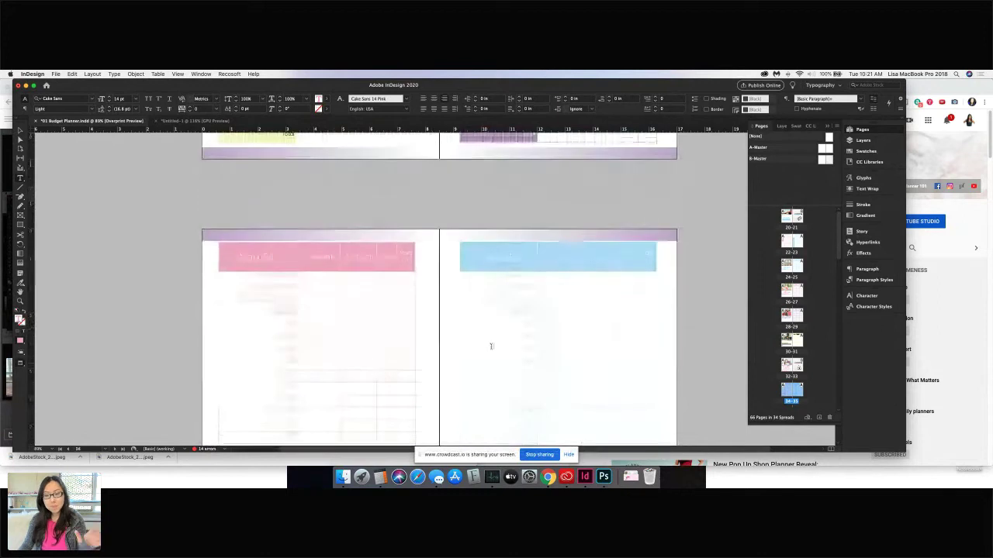
scroll(418, 329, "down", 5)
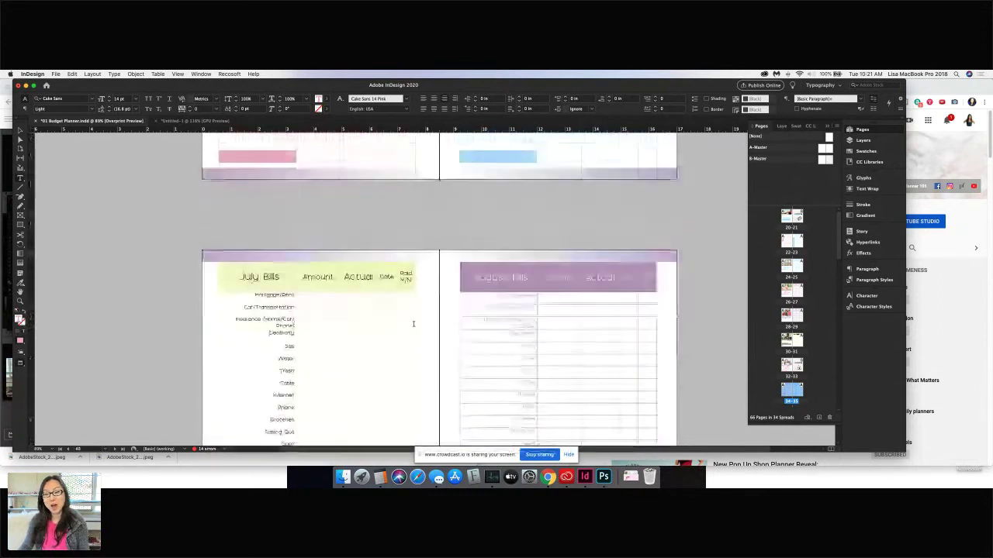
scroll(452, 319, "down", 4)
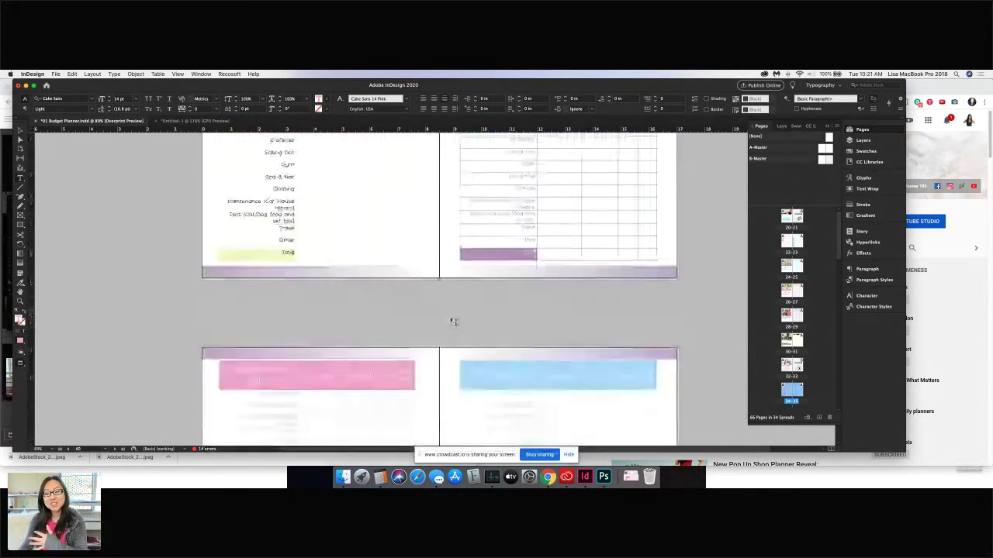
scroll(453, 320, "down", 5)
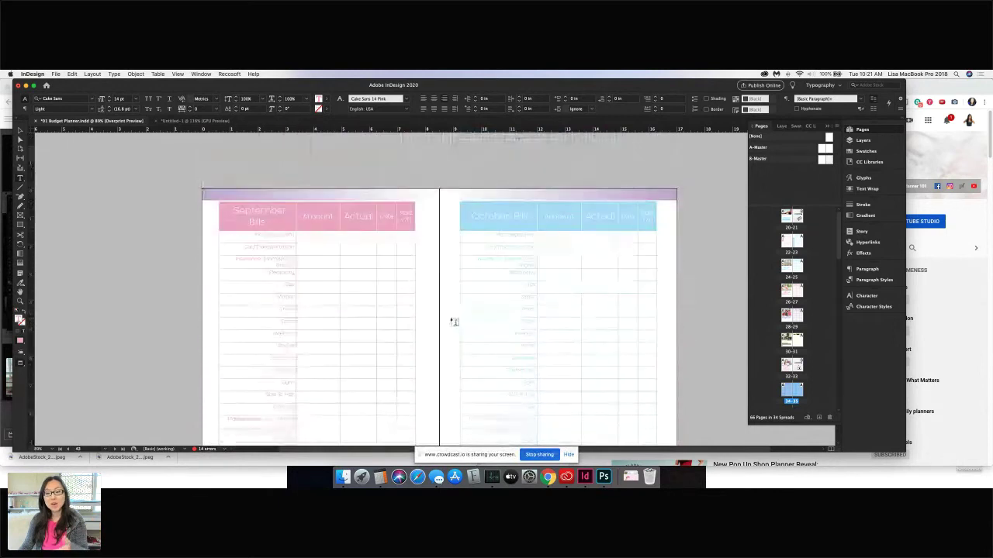
scroll(446, 320, "down", 8)
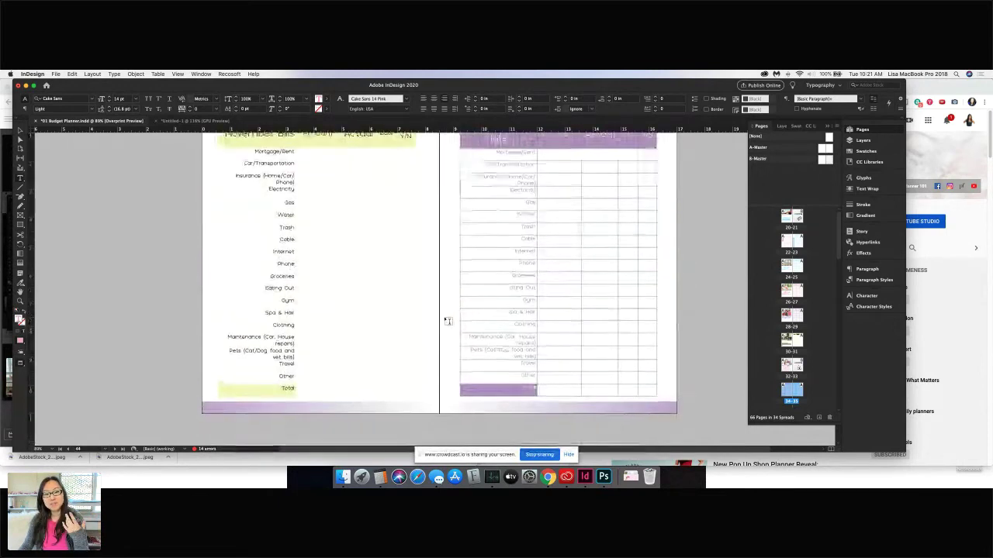
- Look over the annual wrap up spread with its "what went well" and "what went NOT so well" pages
scroll(448, 320, "down", 3)
scroll(448, 321, "down", 2)
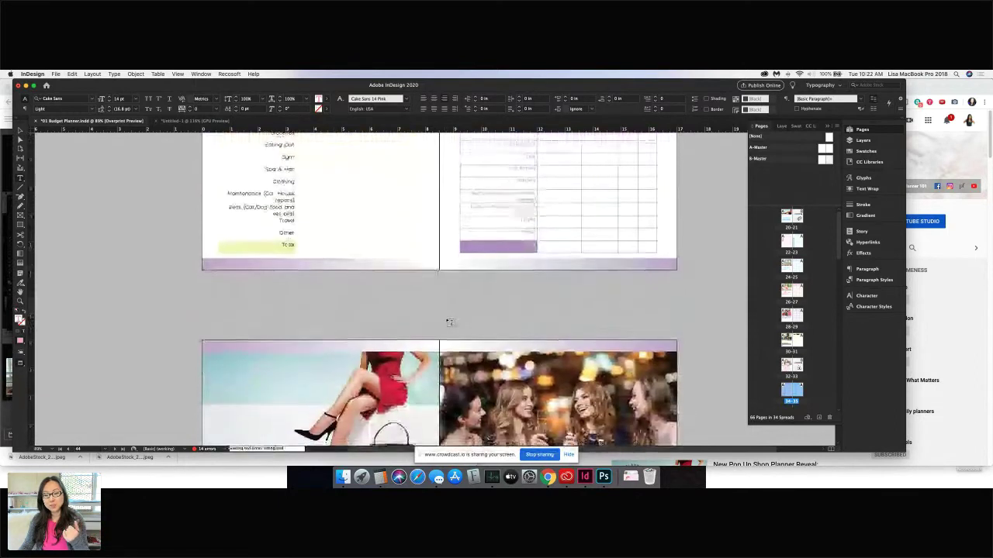
scroll(447, 320, "down", 1)
scroll(448, 320, "down", 5)
scroll(447, 320, "down", 2)
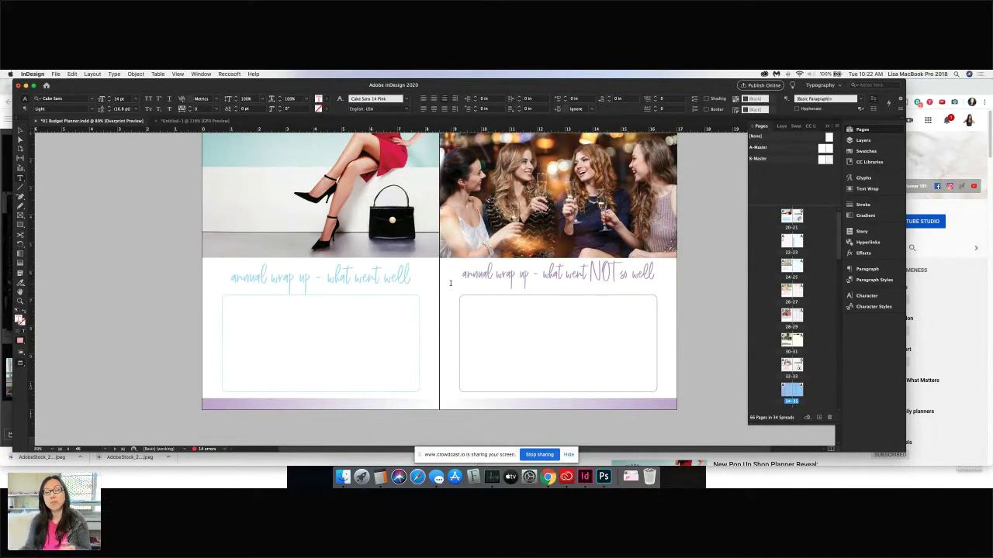
- Review the wealth creation divider spread and the spread for listing major assets and future dream assets
scroll(506, 311, "down", 10)
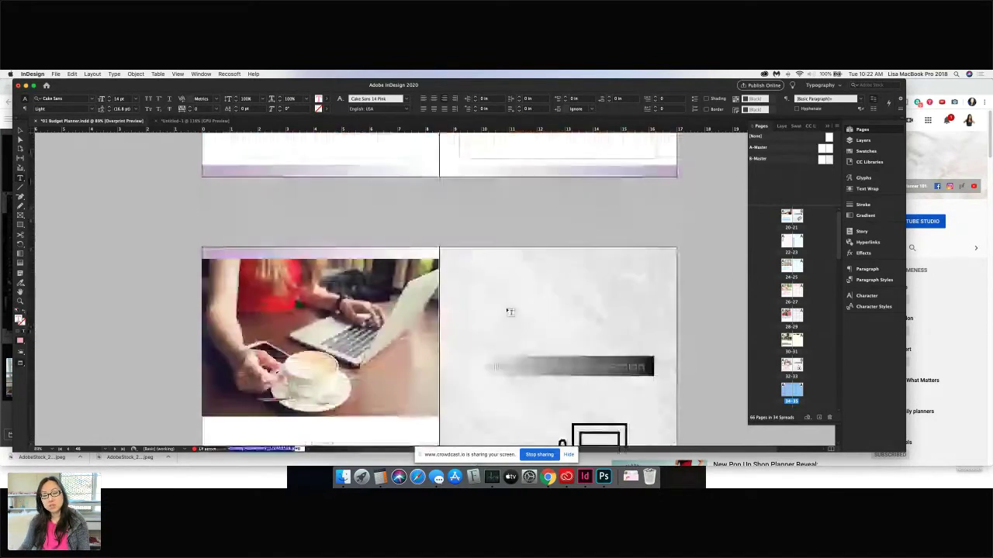
scroll(510, 312, "down", 4)
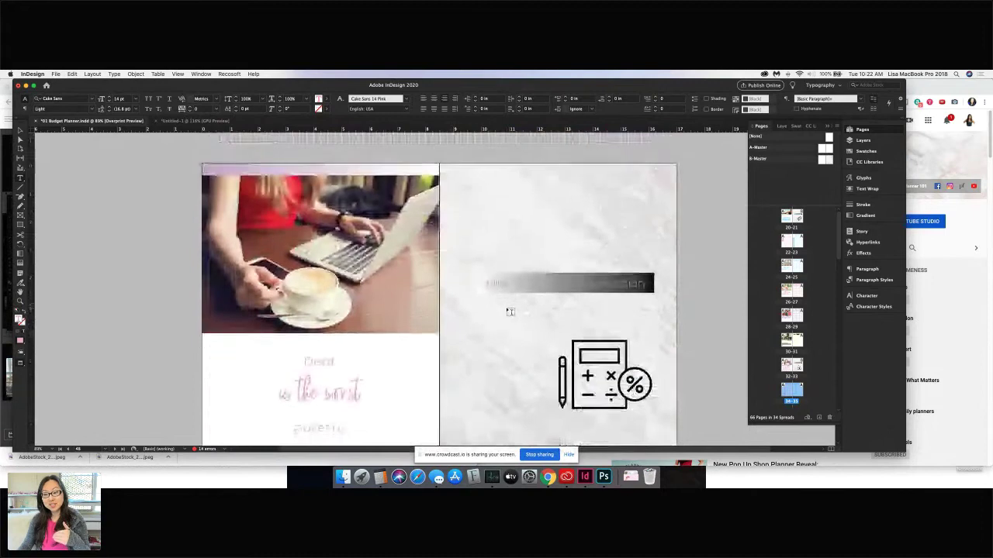
scroll(510, 312, "down", 6)
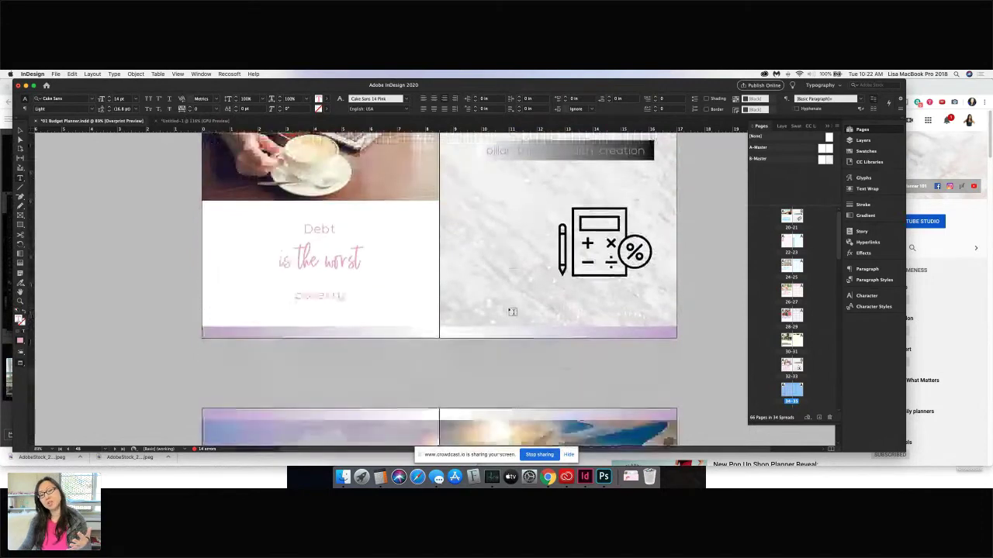
scroll(511, 306, "down", 15)
scroll(504, 296, "up", 2)
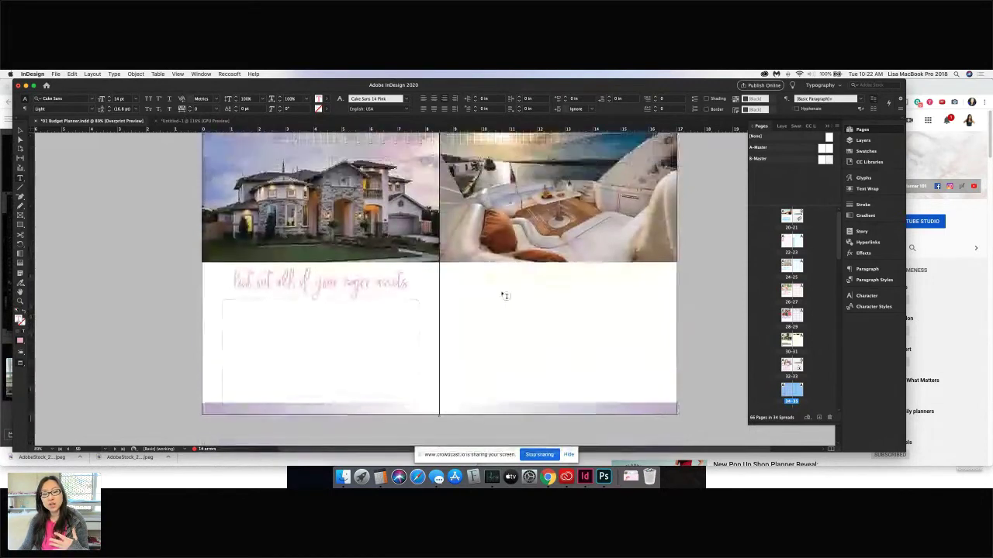
scroll(505, 296, "up", 2)
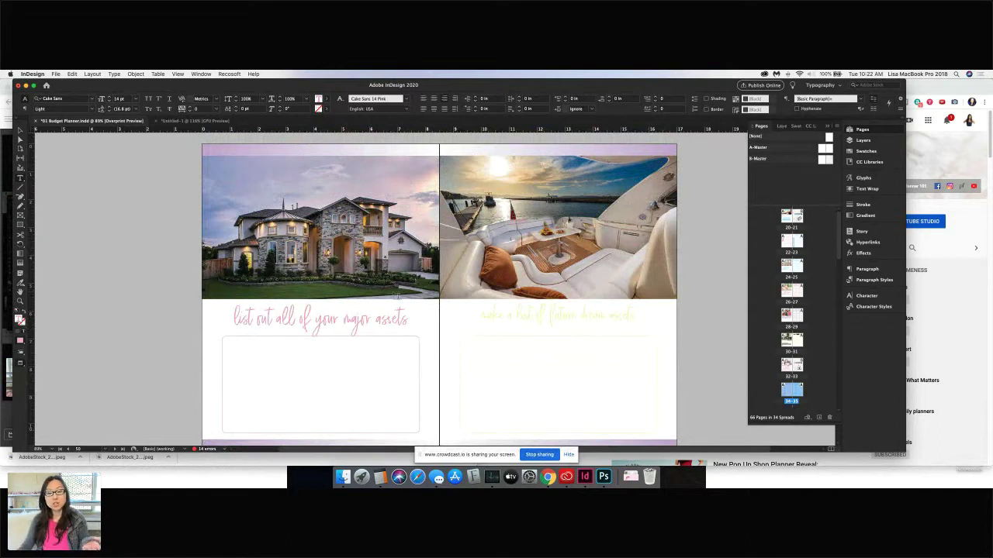
scroll(353, 299, "down", 1)
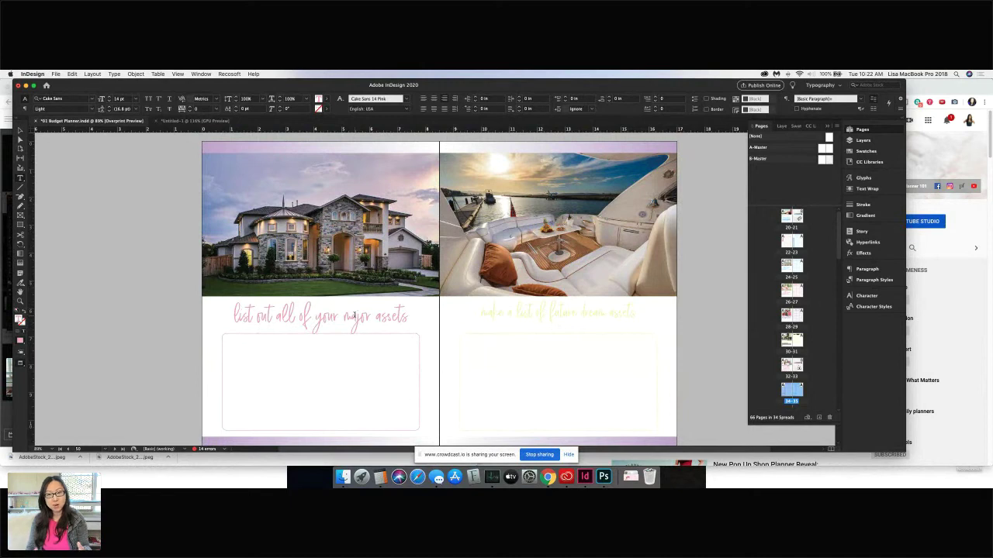
- Select the text frame of the "make a list of future dream assets" heading and keep its spread in view
left_click(606, 312)
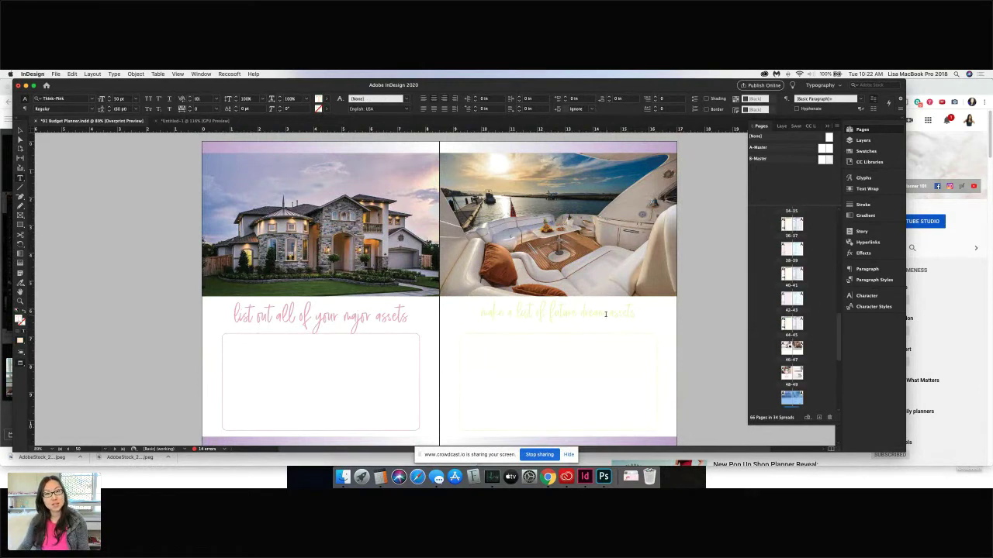
key("Escape")
scroll(617, 358, "down", 5)
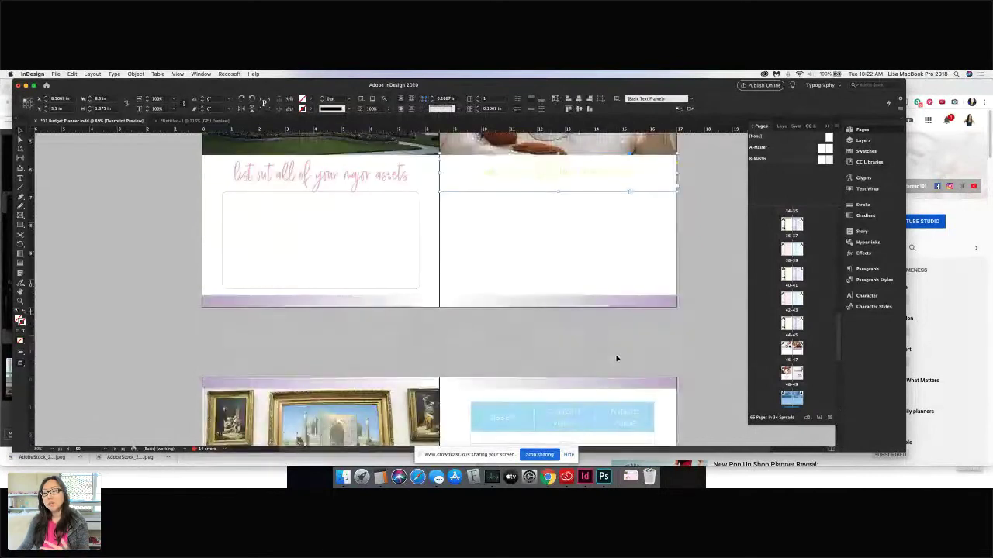
scroll(617, 358, "up", 3)
scroll(617, 358, "up", 2)
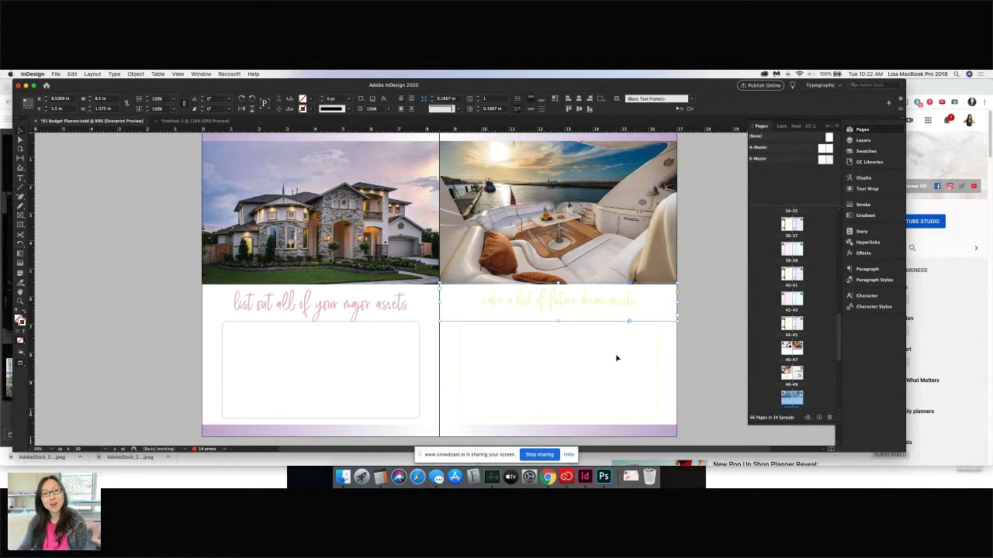
- Review the appreciation and depreciation spreads with their tables for each asset's current and future value
scroll(564, 347, "down", 5)
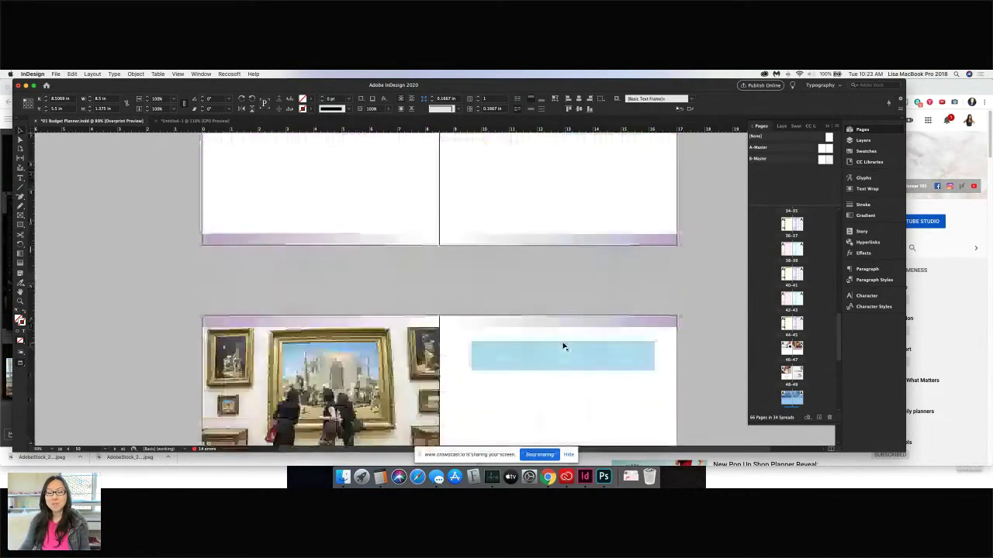
scroll(564, 347, "down", 5)
scroll(564, 346, "down", 3)
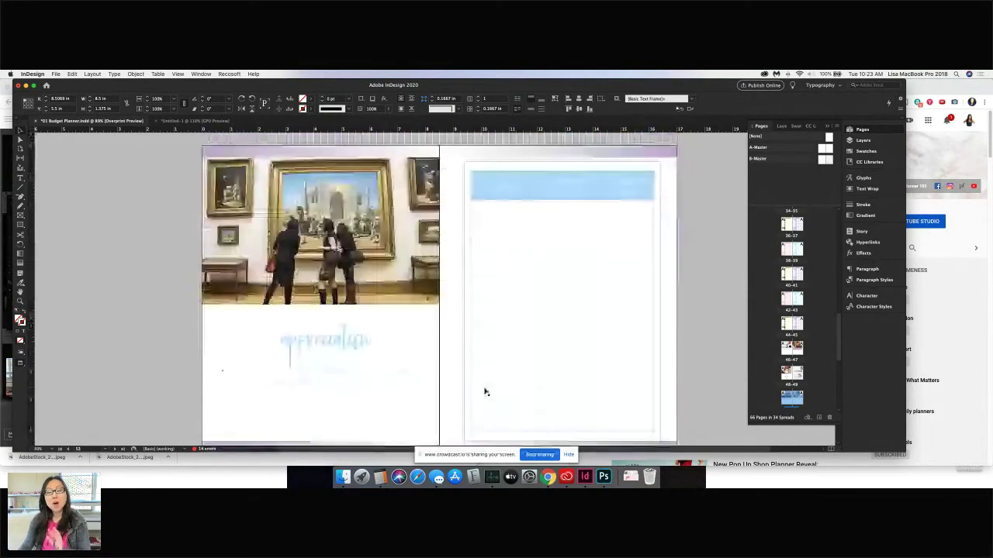
scroll(396, 346, "down", 1)
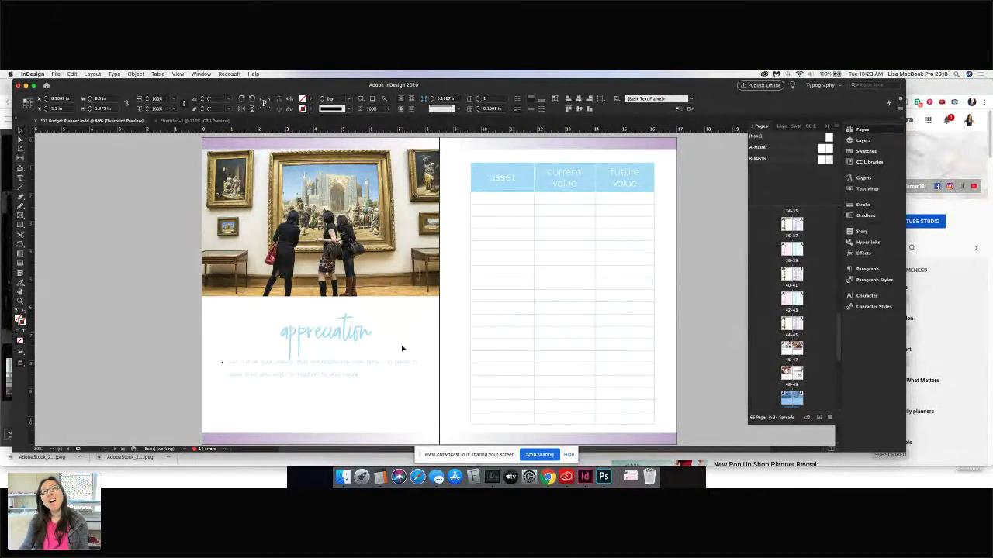
scroll(403, 349, "down", 2)
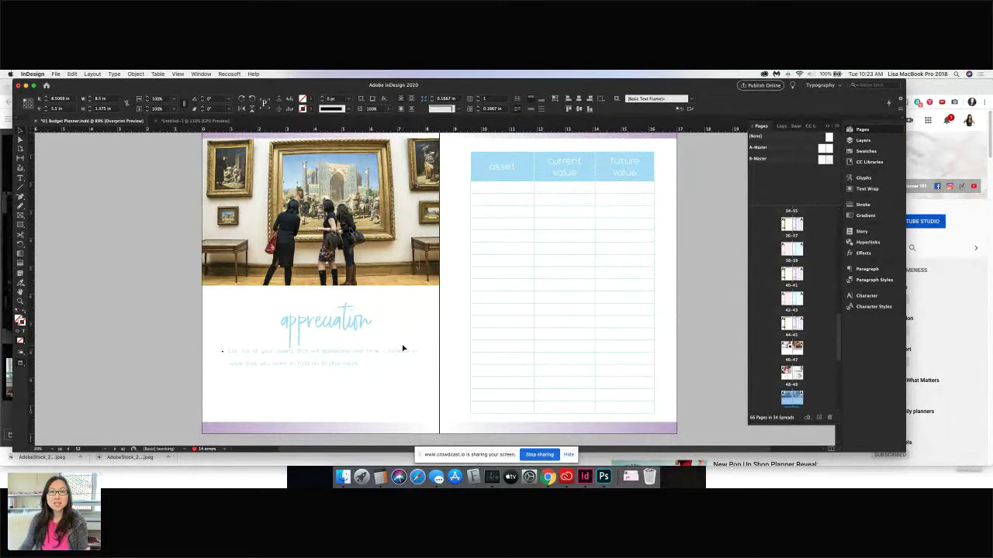
scroll(402, 350, "down", 5)
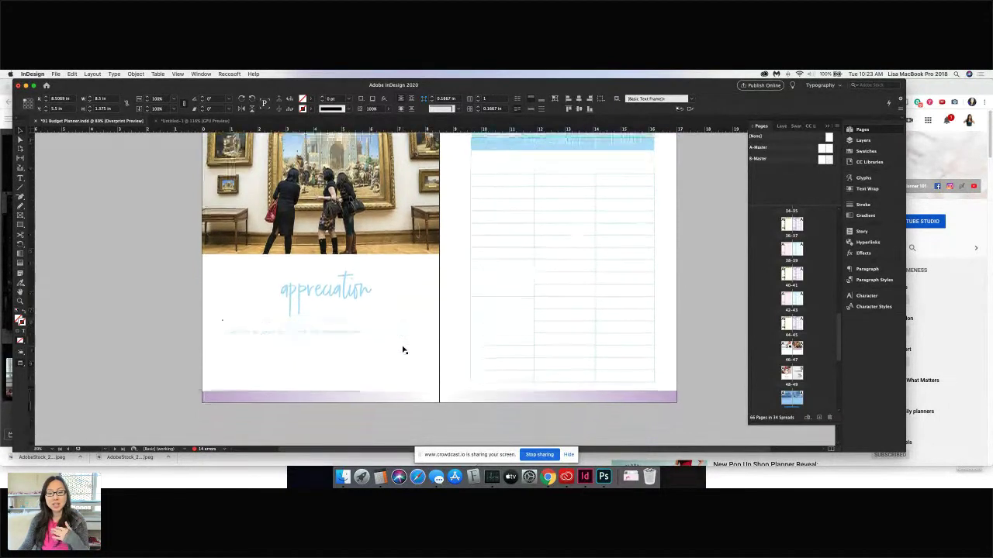
scroll(403, 349, "down", 10)
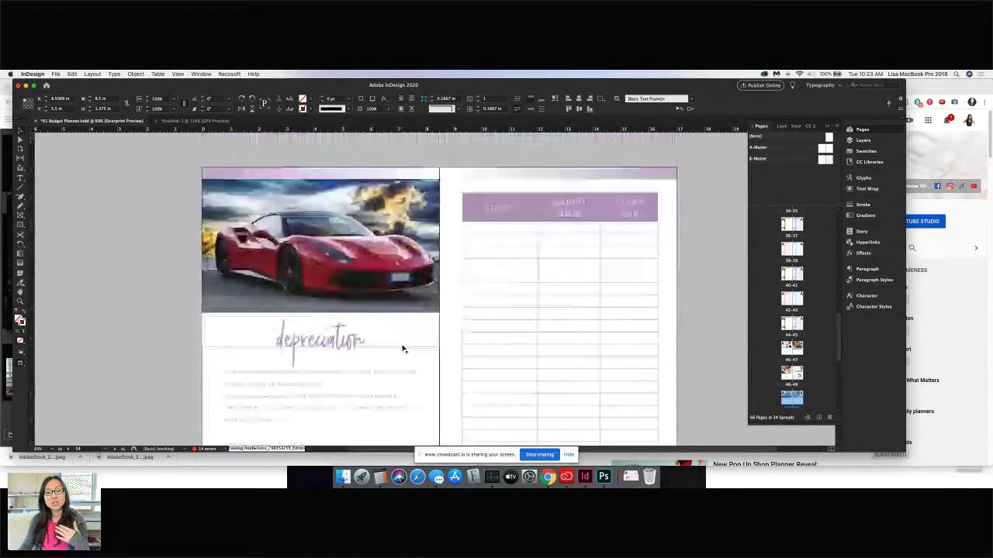
scroll(403, 349, "down", 1)
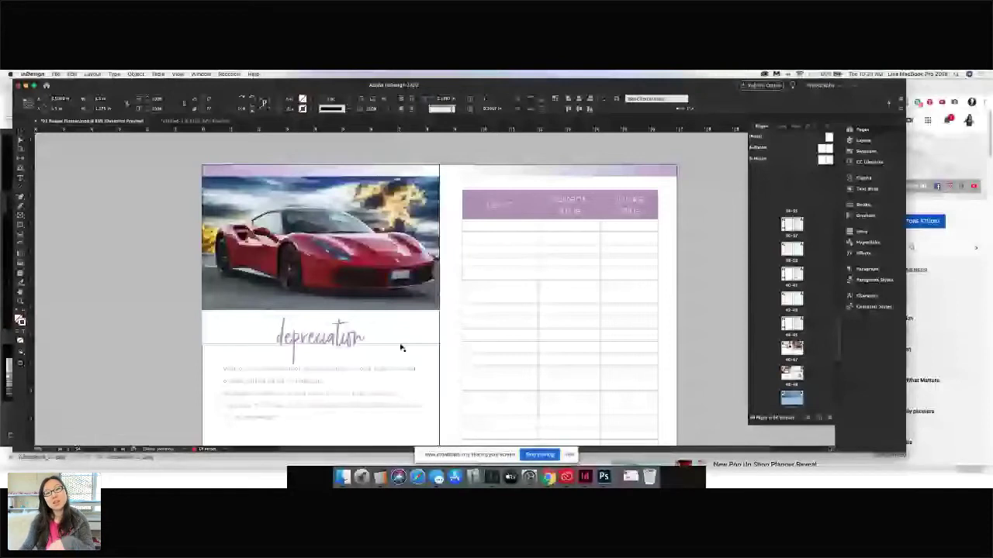
- Review the saving up divider spread with the umbrella icon and the "saving up for kids" spread
scroll(400, 348, "down", 5)
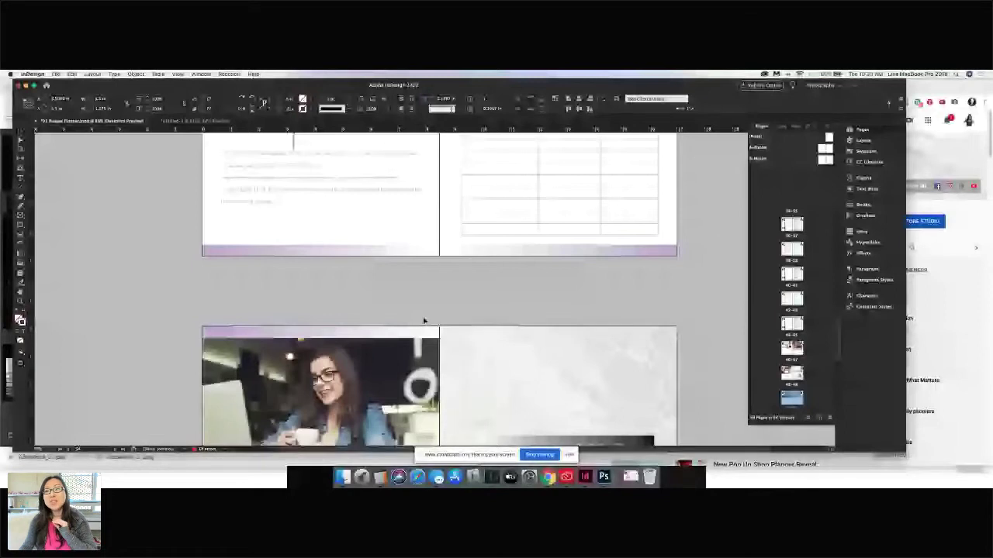
scroll(423, 321, "down", 4)
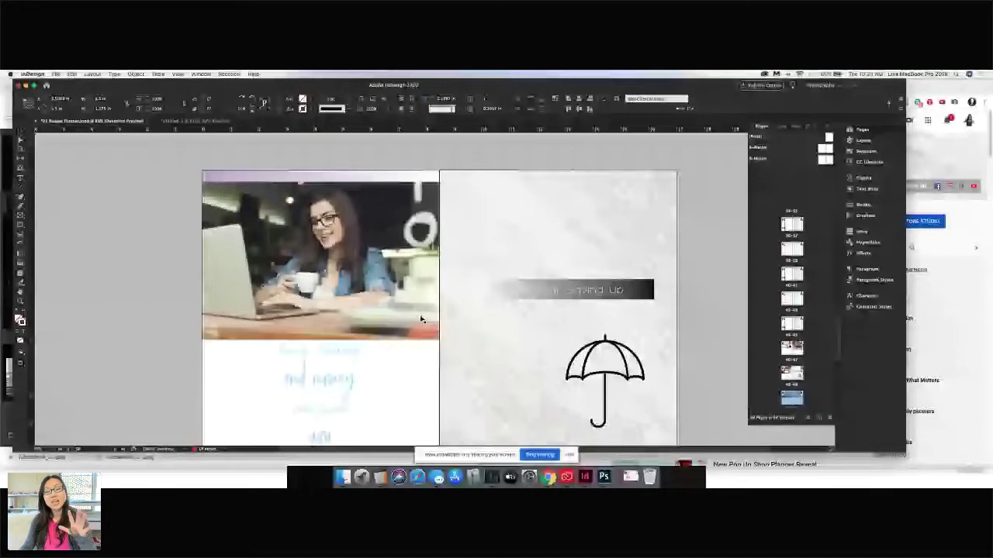
scroll(421, 318, "down", 3)
scroll(421, 319, "down", 2)
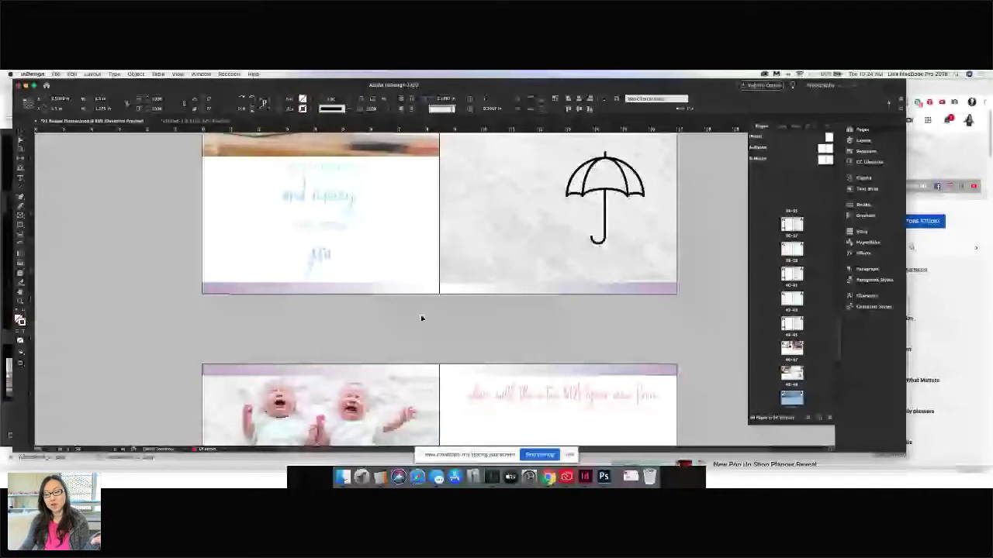
scroll(422, 318, "down", 5)
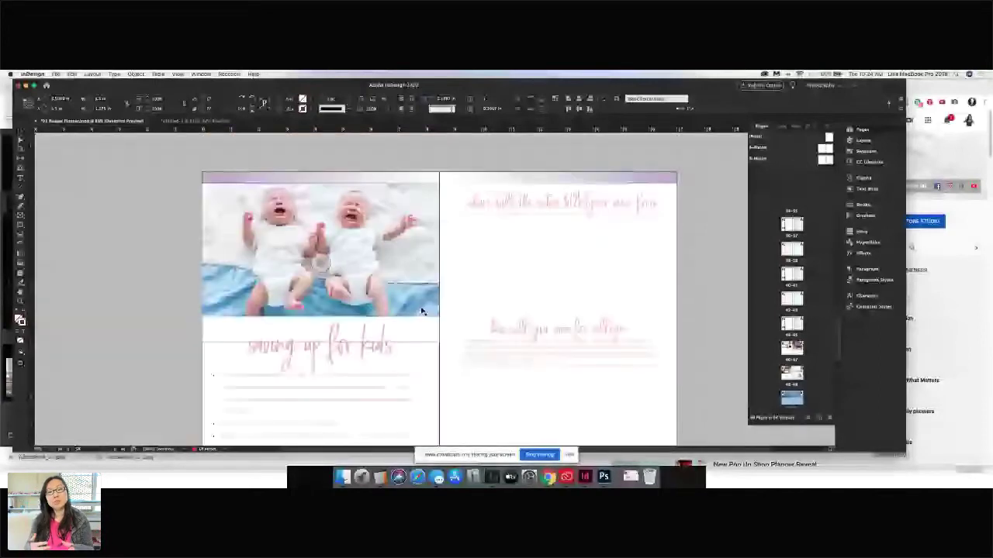
scroll(422, 311, "down", 1)
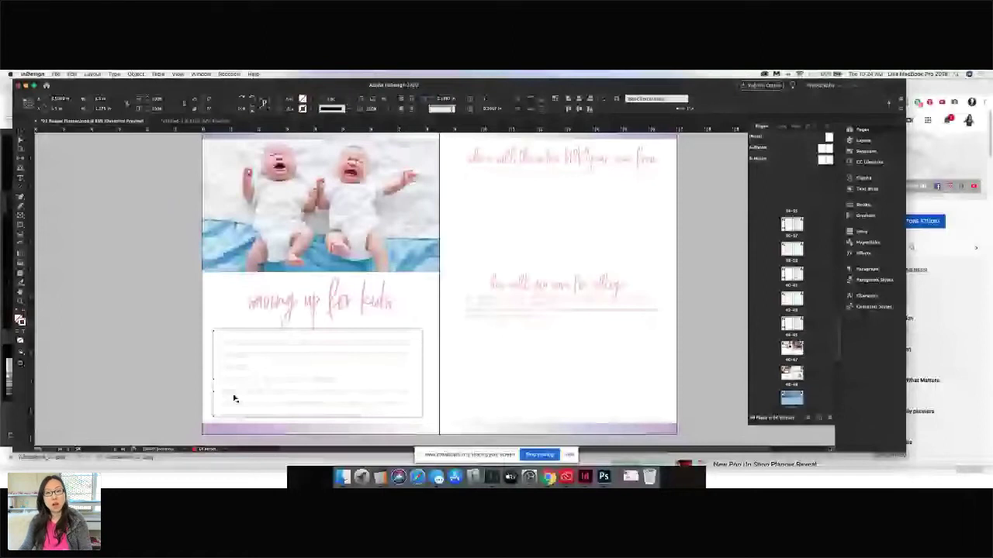
scroll(574, 172, "down", 2)
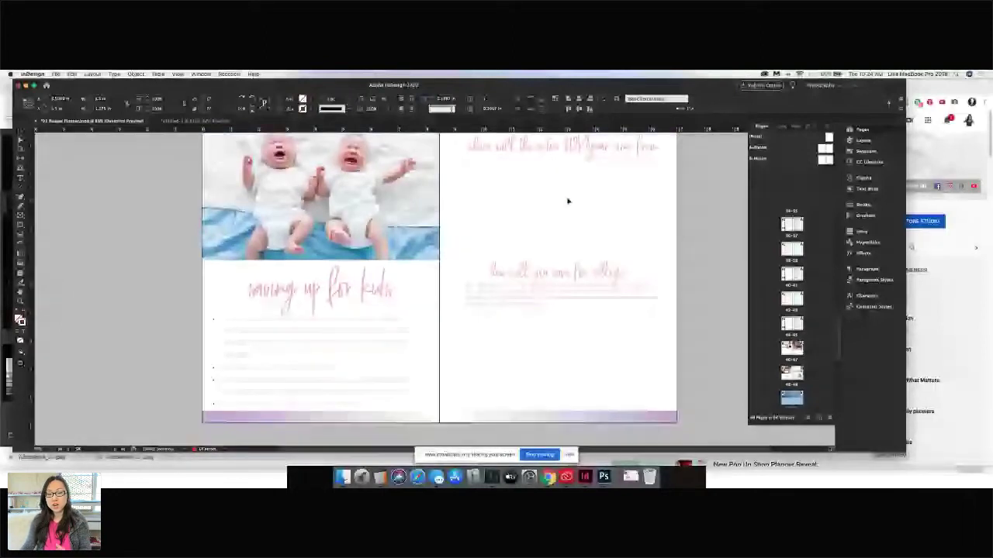
- Look over the "saving up for retirement" spread and its page on where the money will come from
scroll(570, 190, "down", 10)
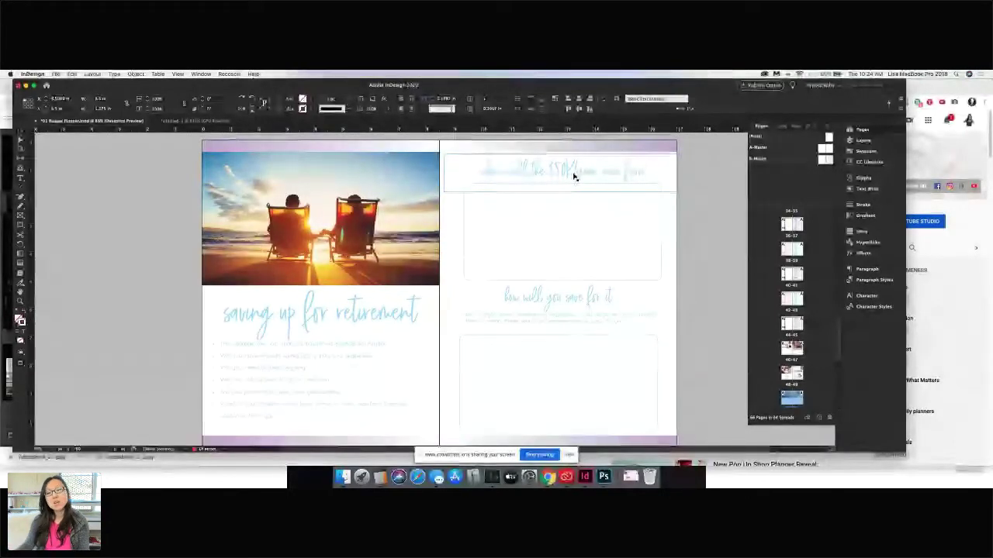
scroll(576, 224, "down", 3)
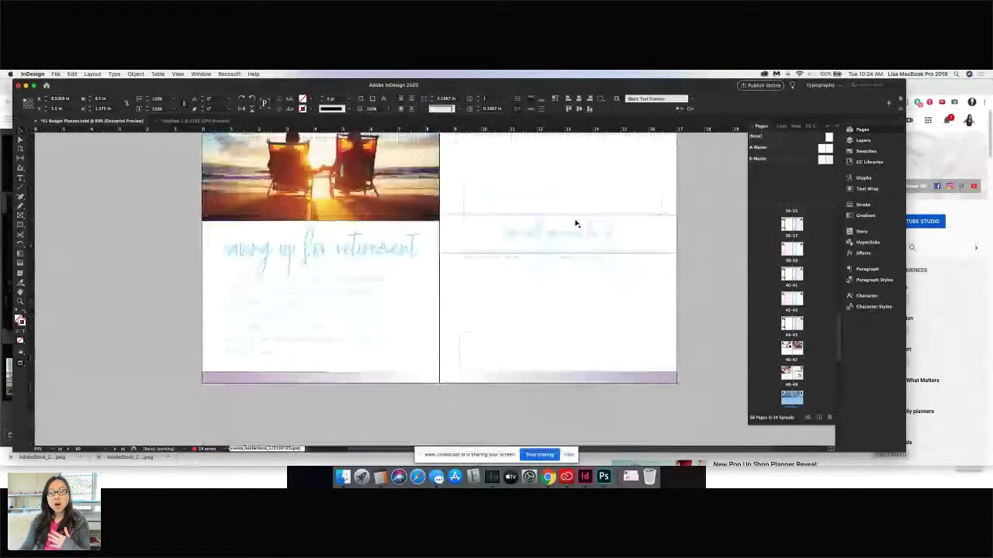
scroll(576, 224, "down", 1)
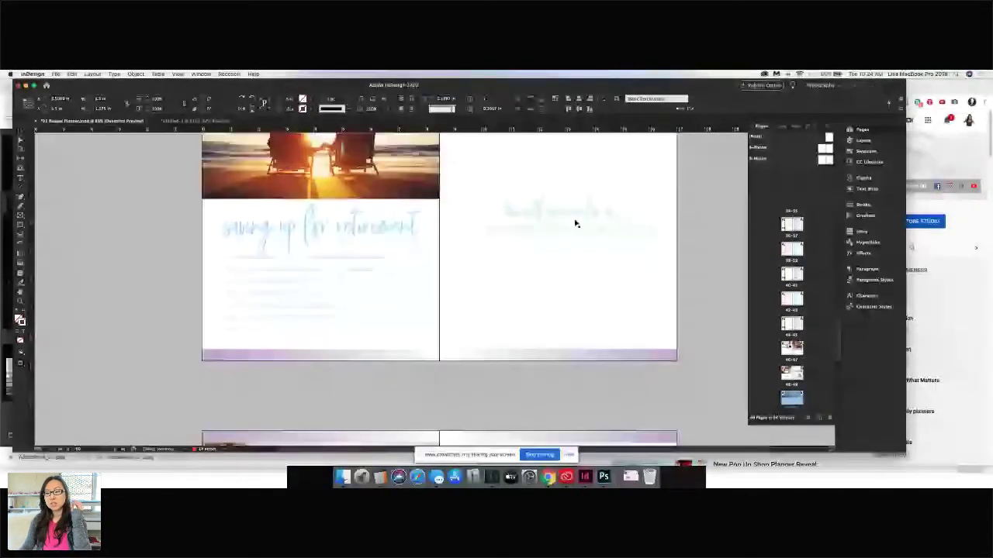
- Go back past the kids and saving up divider spreads to revisit the appreciation spread
scroll(580, 272, "down", 5)
scroll(585, 325, "down", 1)
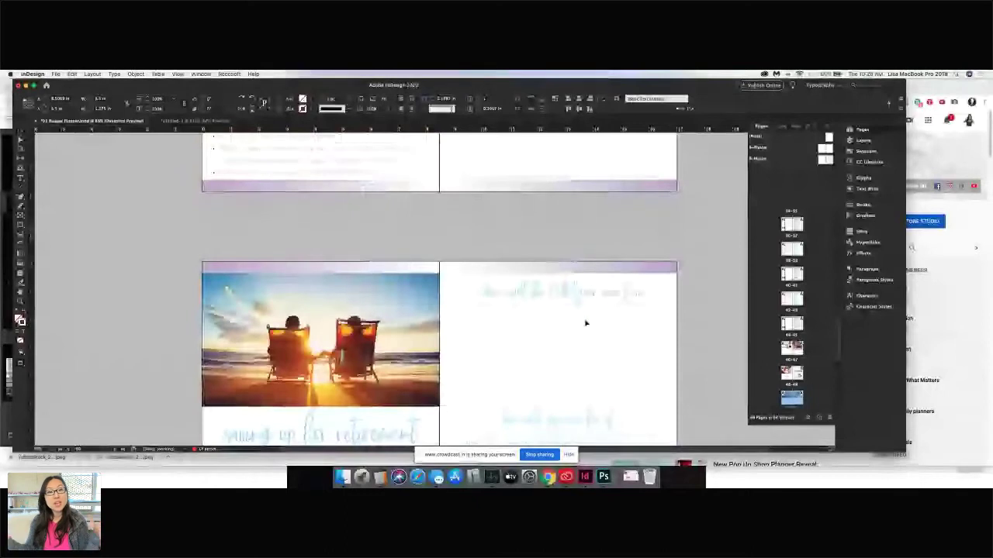
scroll(566, 321, "down", 10)
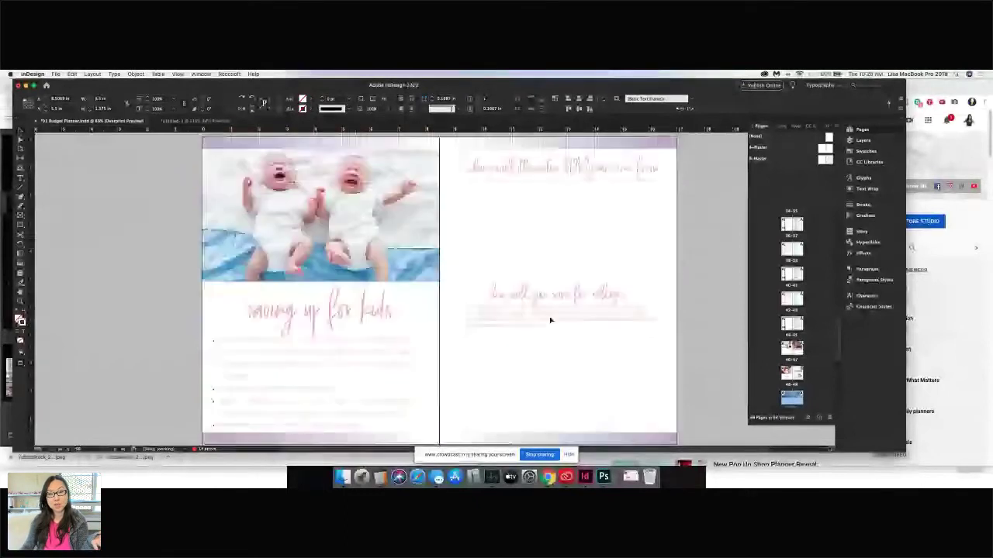
scroll(550, 320, "down", 10)
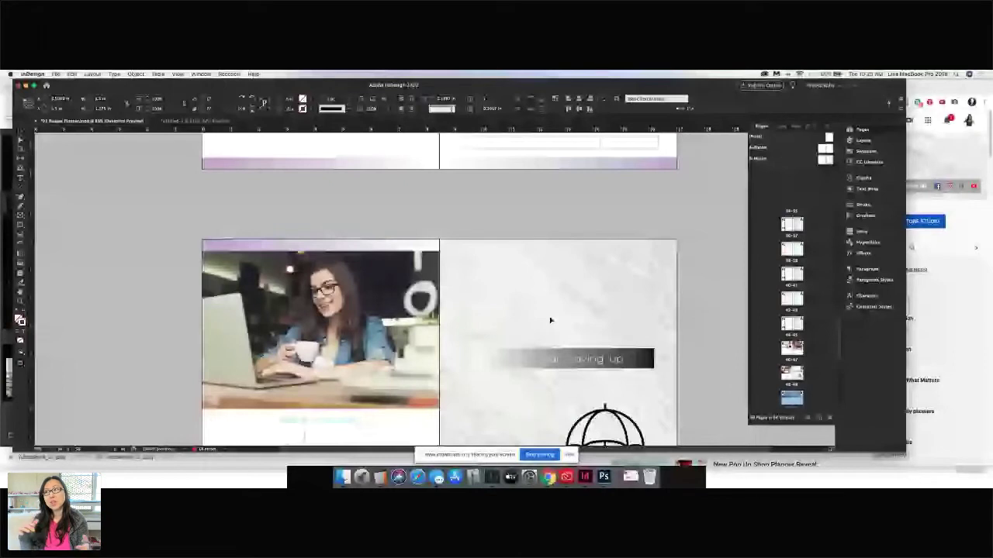
scroll(550, 319, "down", 10)
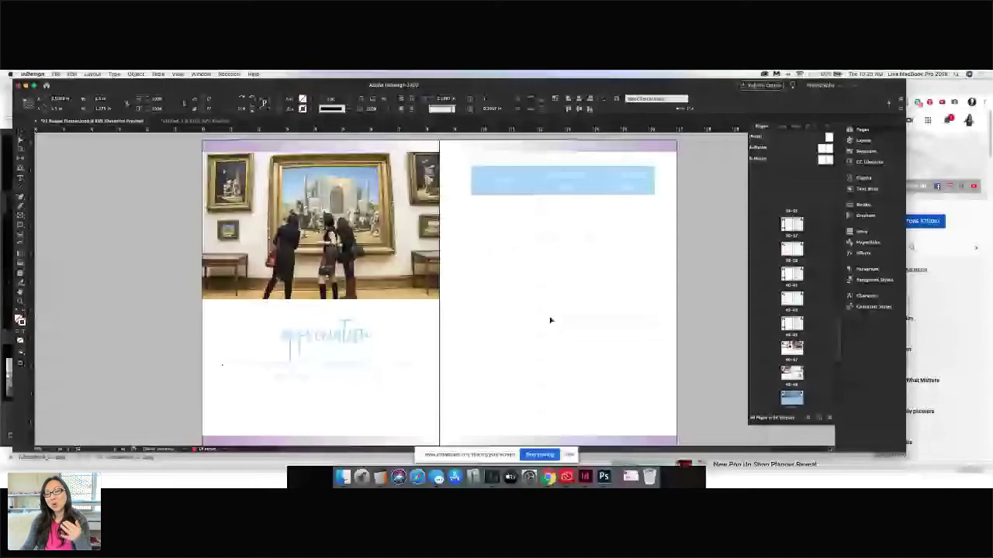
scroll(551, 319, "down", 1)
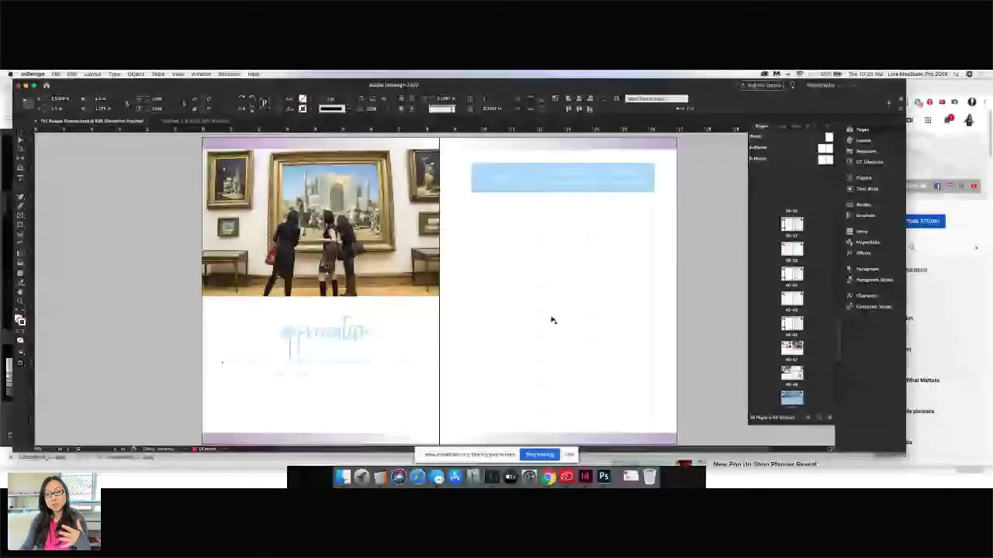
- Return to the "saving up for retirement" spread and glance at the start of the vacation savings spread
scroll(553, 320, "down", 5)
scroll(558, 322, "down", 3)
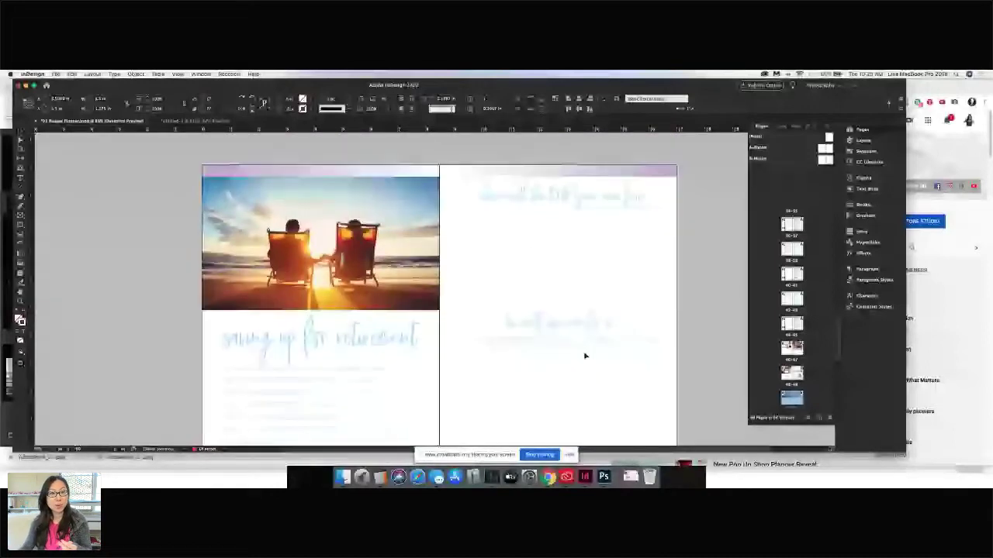
scroll(581, 315, "down", 5)
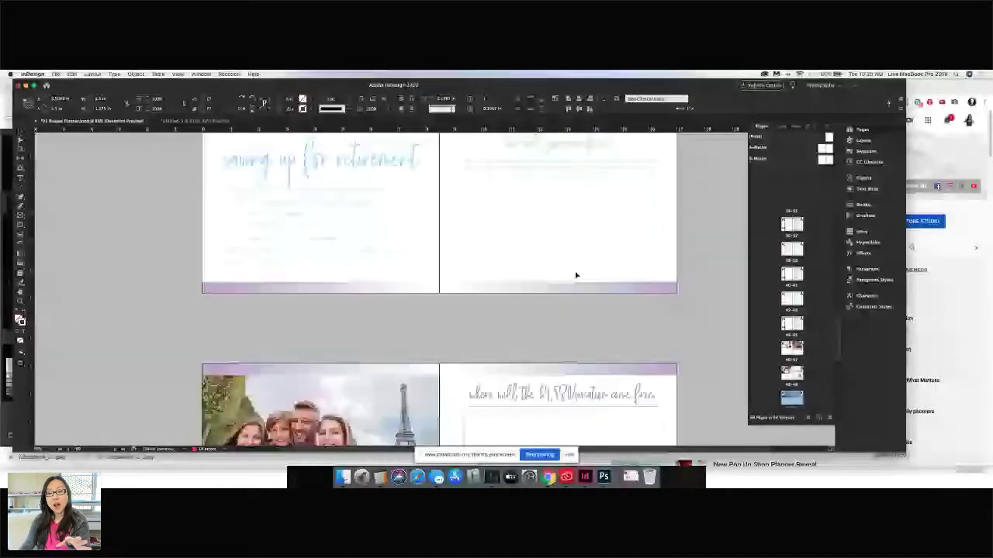
scroll(575, 275, "up", 2)
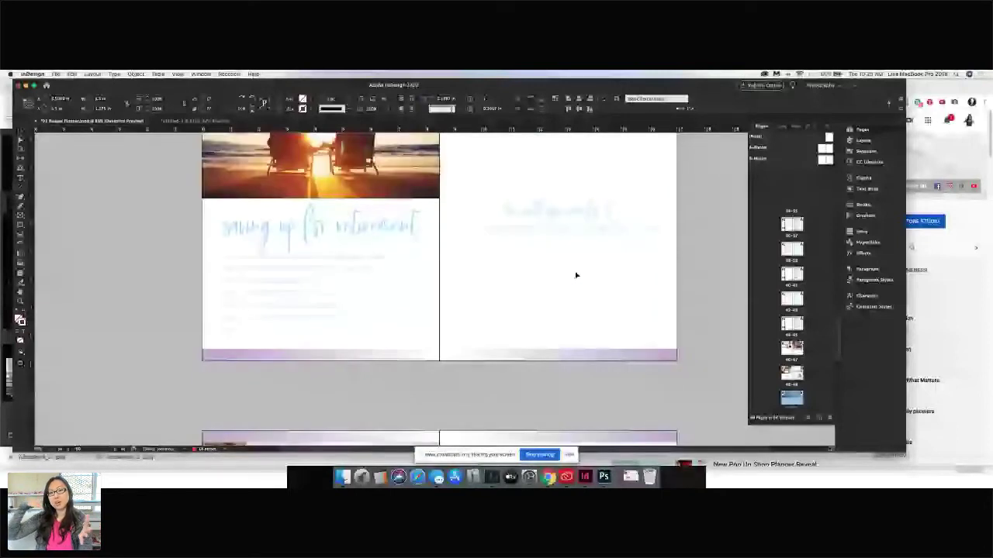
- Move on from the retirement spread and look over both pages of the "saving up for vacation" spread
scroll(563, 278, "up", 1)
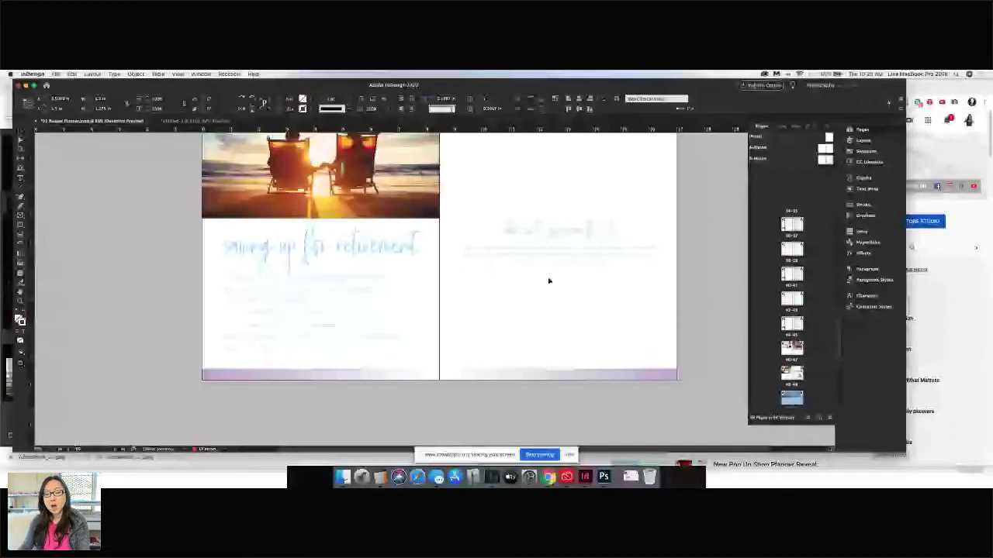
scroll(555, 285, "down", 5)
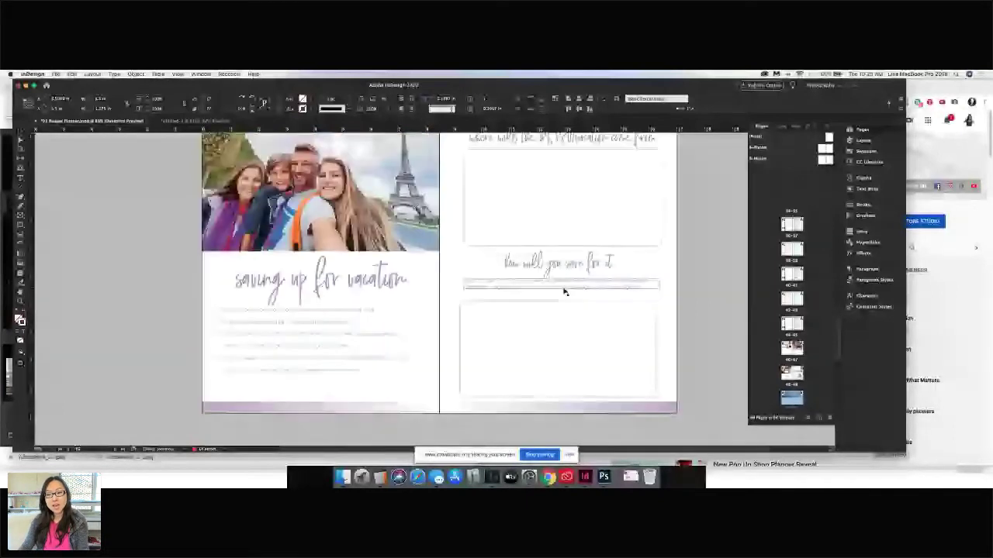
scroll(564, 292, "up", 2)
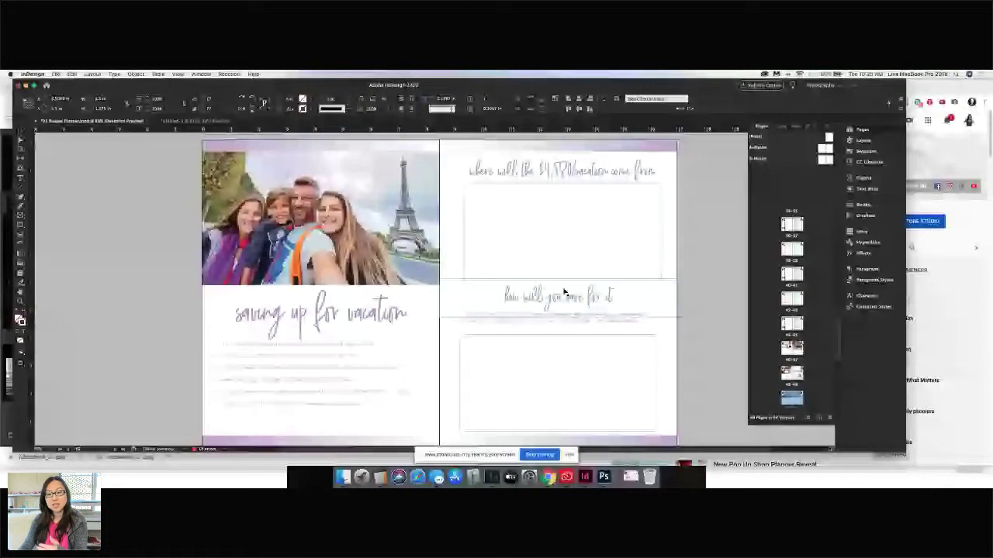
scroll(581, 272, "down", 1)
scroll(605, 279, "down", 6)
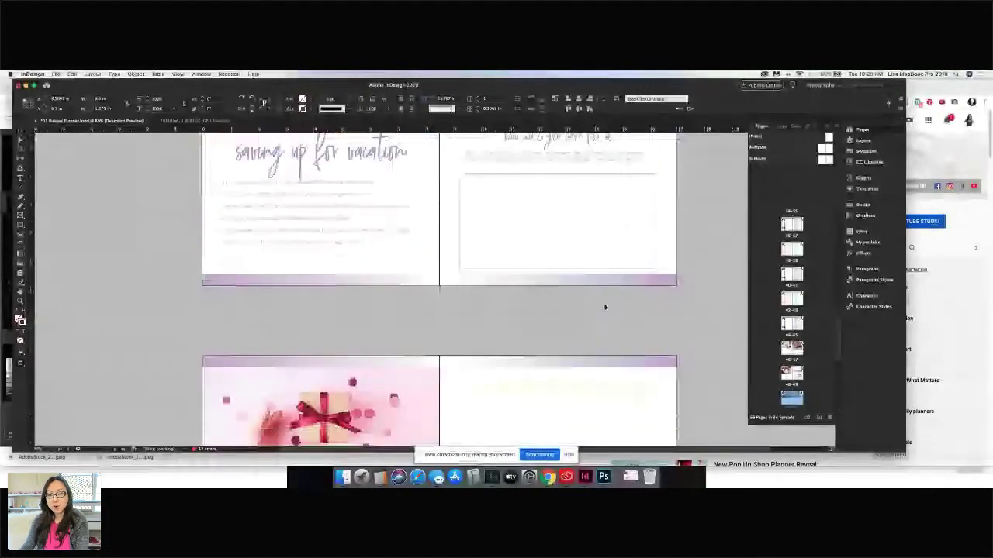
scroll(370, 225, "down", 2)
- Go back to the vacation spread and review its bulleted cost questions and the "how will you save for it" section
scroll(266, 230, "up", 2)
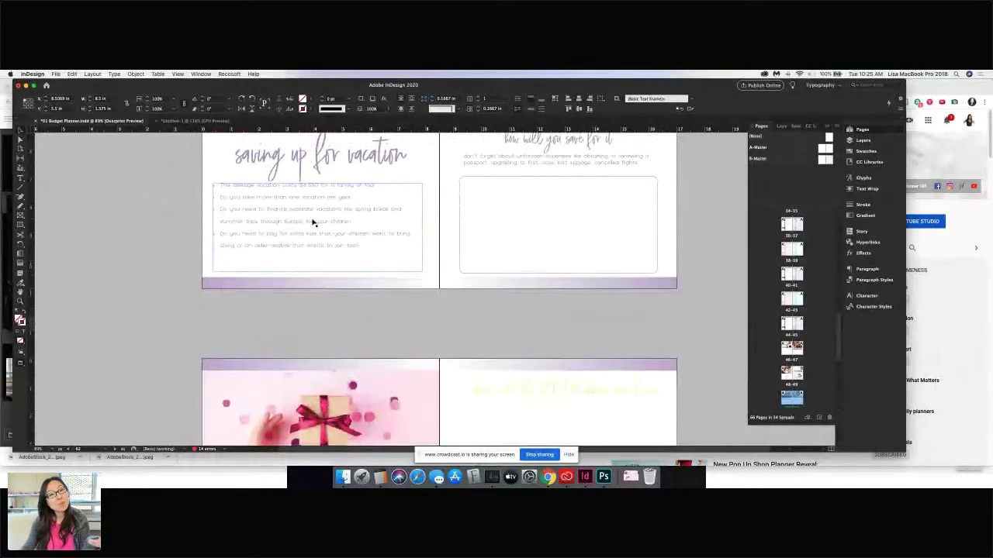
scroll(310, 223, "up", 3)
scroll(313, 223, "up", 2)
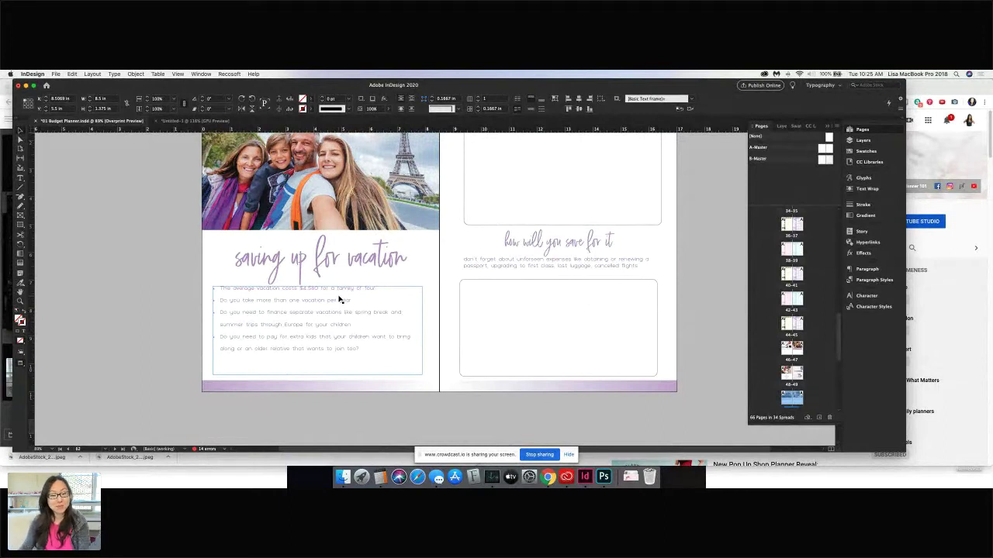
scroll(364, 315, "down", 3)
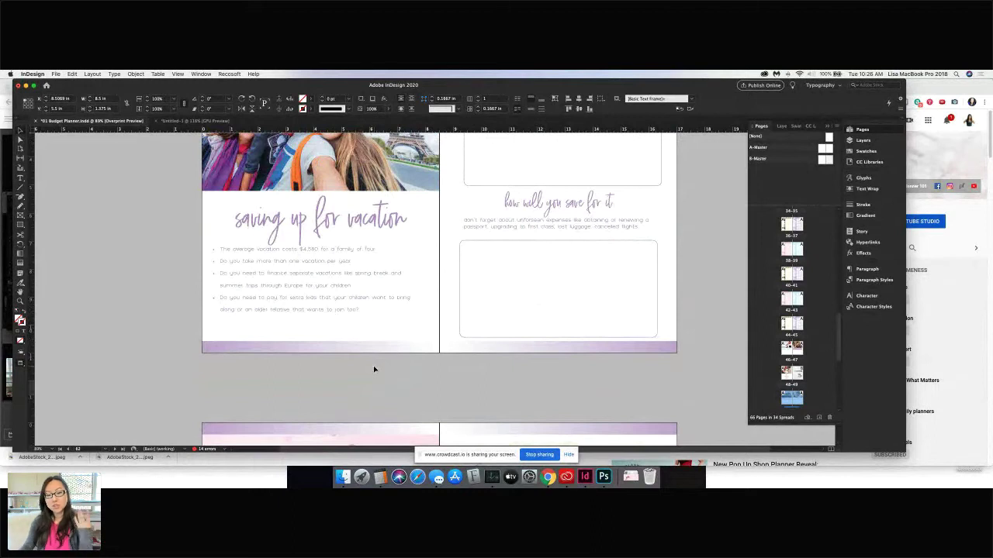
scroll(392, 344, "down", 1)
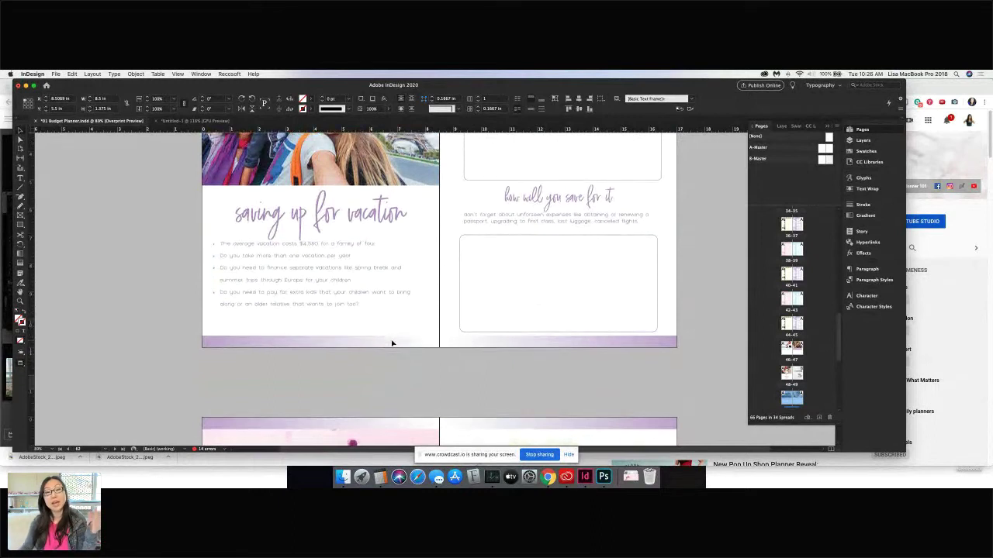
- Review the "saving up for gift-giving" spread, including its bullet list and the heading frame on the facing page
scroll(391, 344, "down", 5)
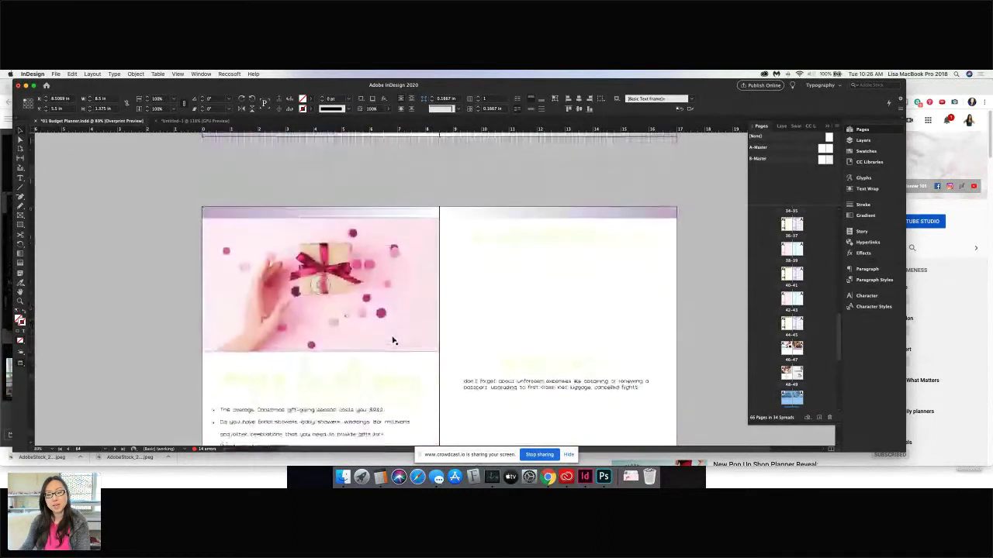
scroll(392, 342, "down", 3)
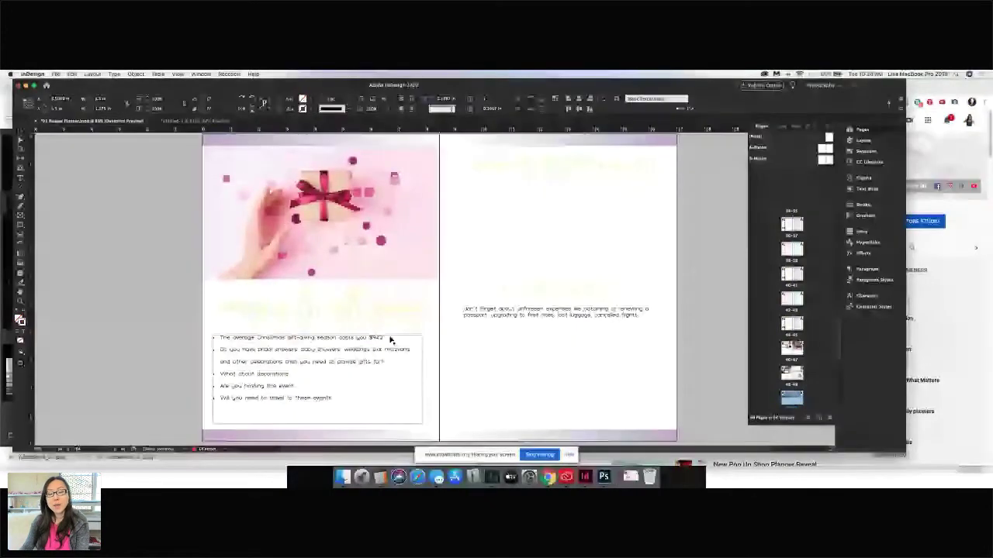
scroll(390, 341, "down", 1)
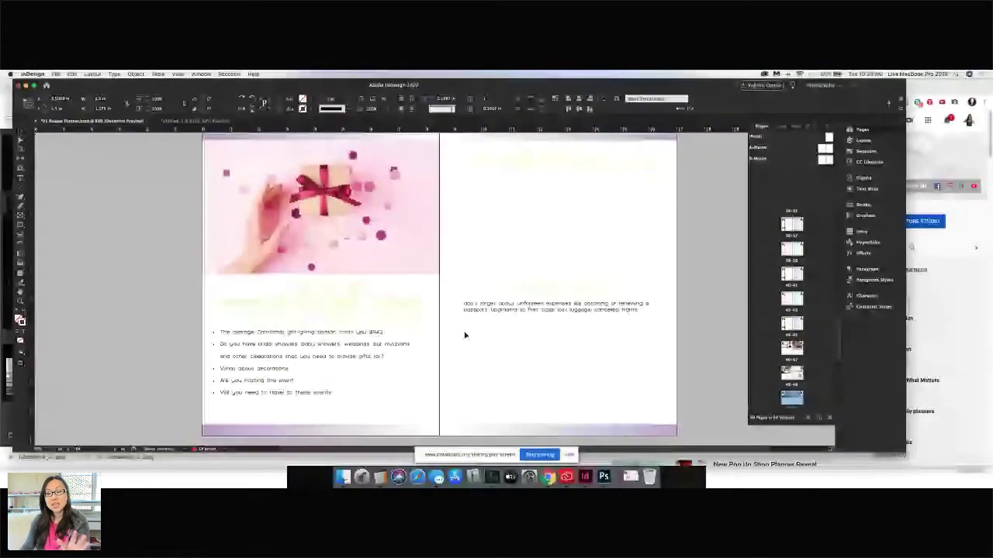
left_click(573, 161)
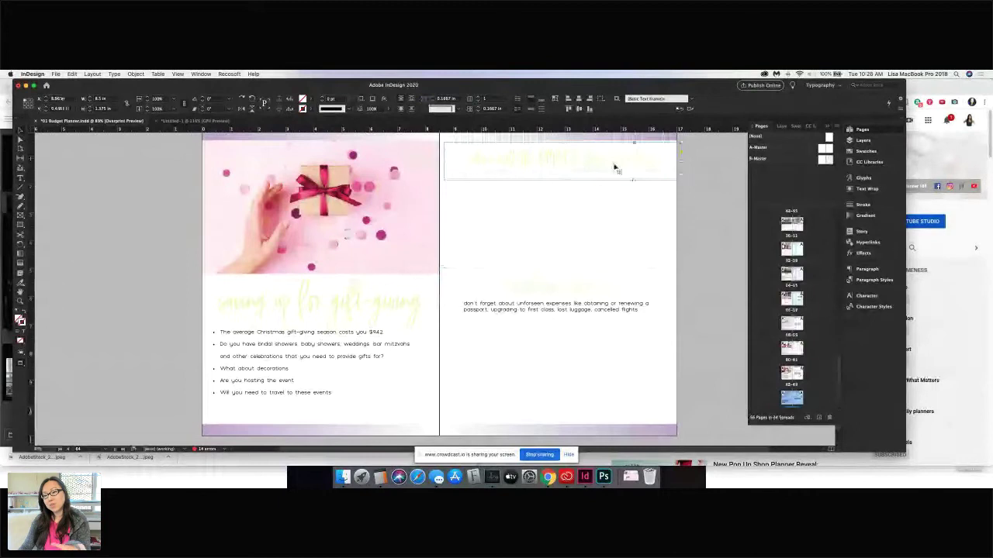
left_click(705, 268)
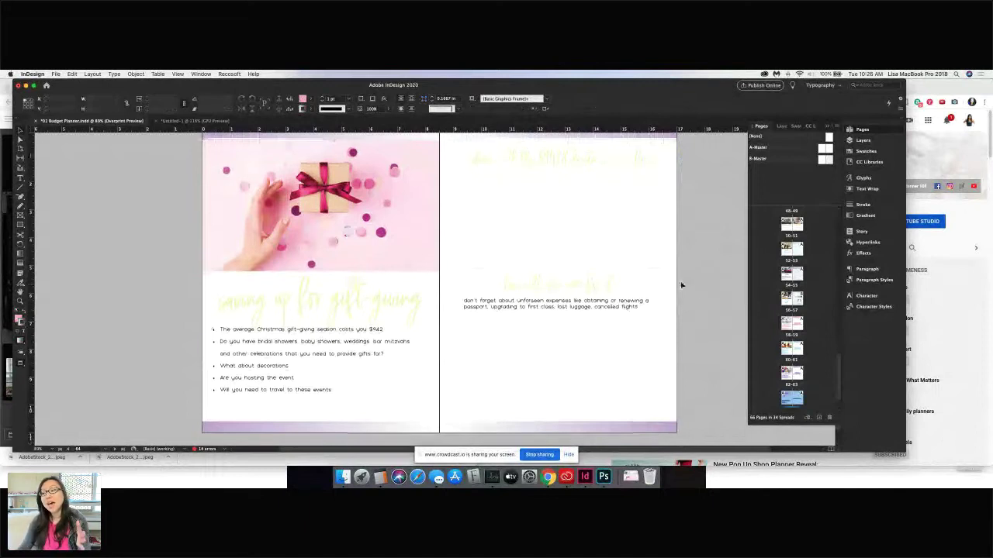
scroll(680, 282, "down", 3)
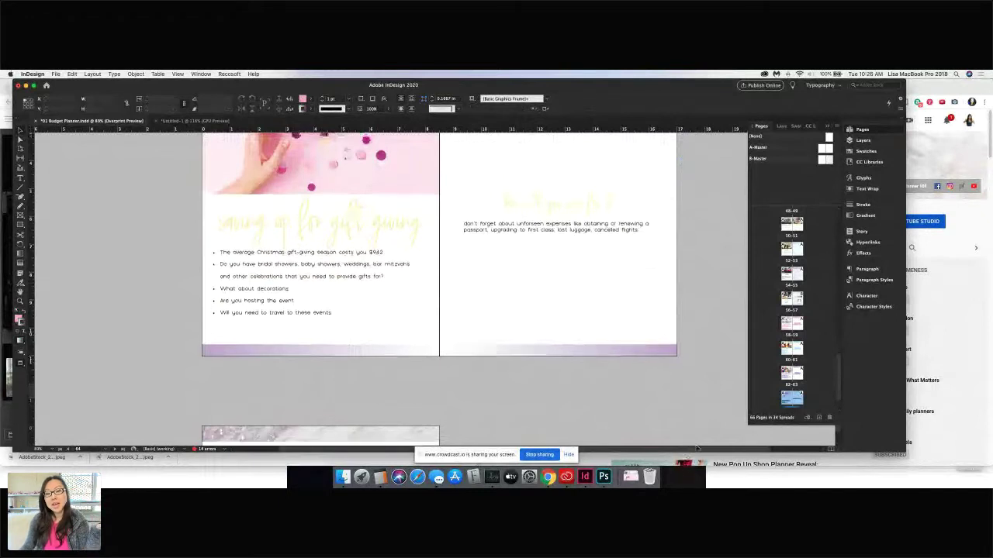
scroll(688, 419, "up", 2)
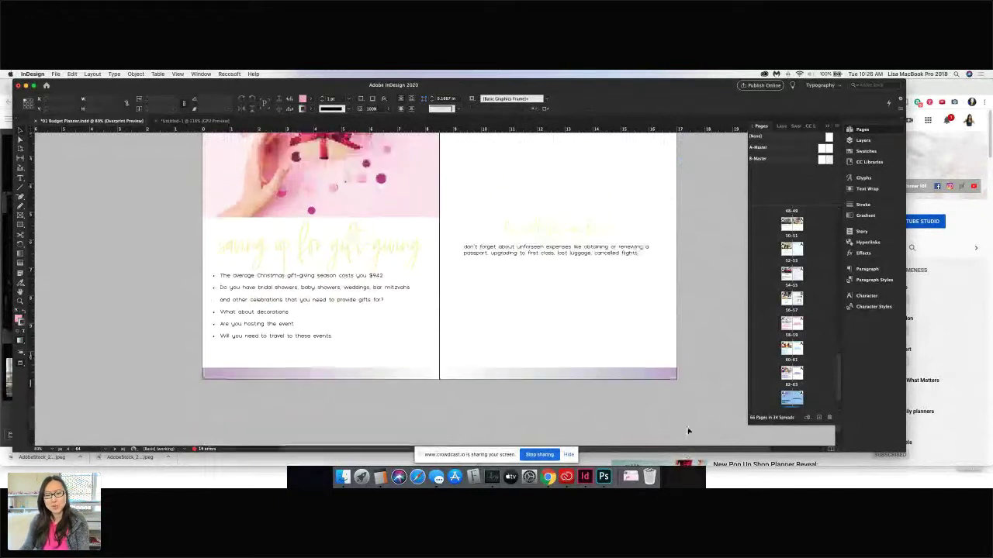
- Show the closing page with the budget logo, minimize the InDesign window and switch to the Budget Planner web page in Chrome
scroll(687, 416, "down", 10)
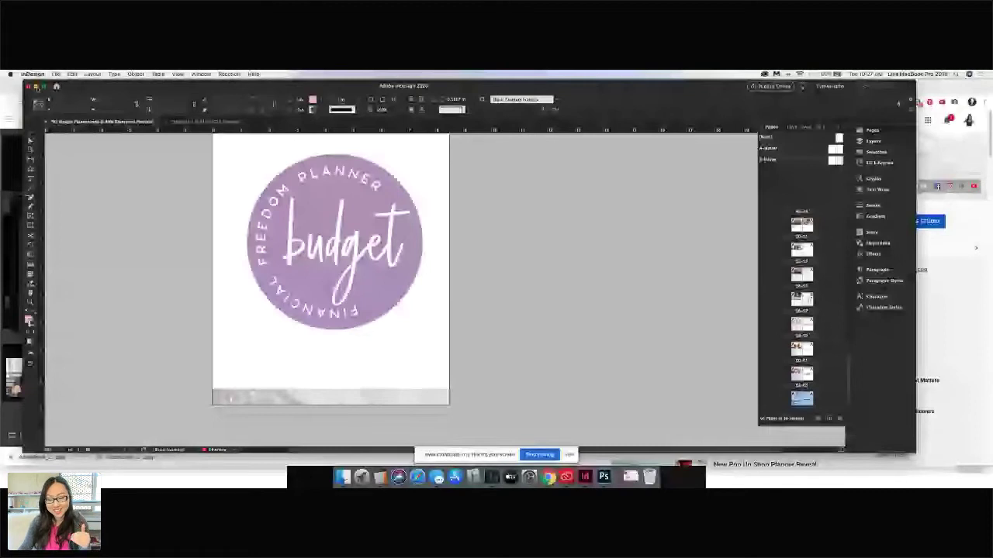
left_click(35, 86)
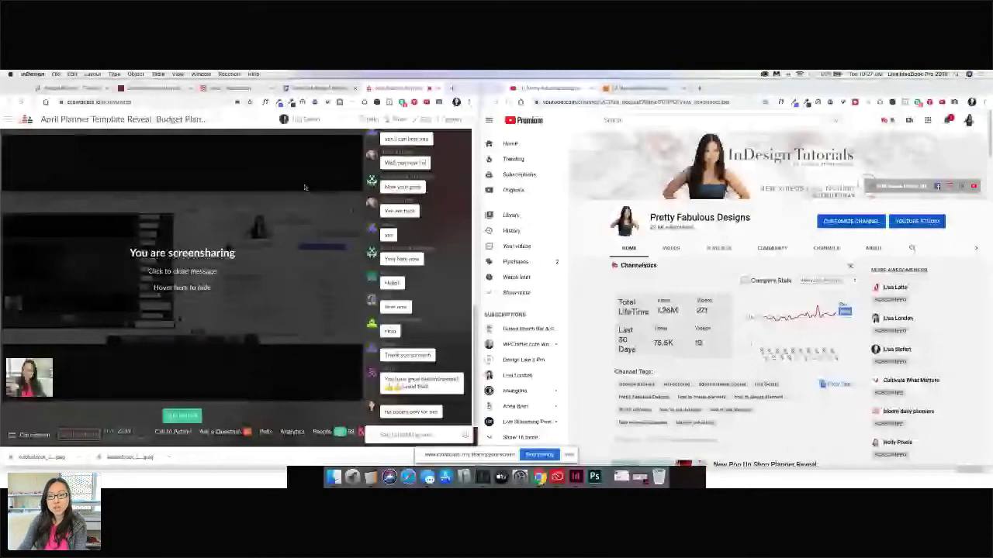
key("super+1")
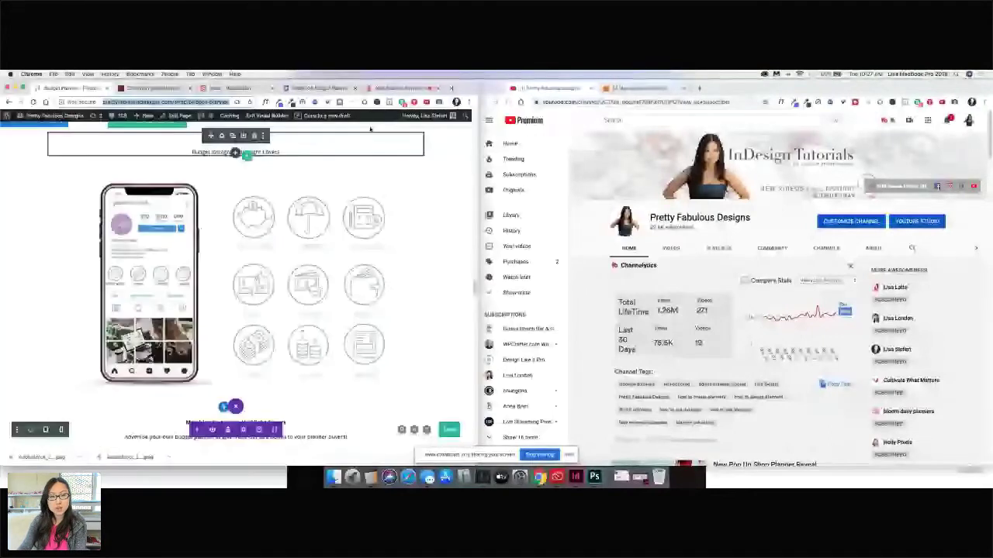